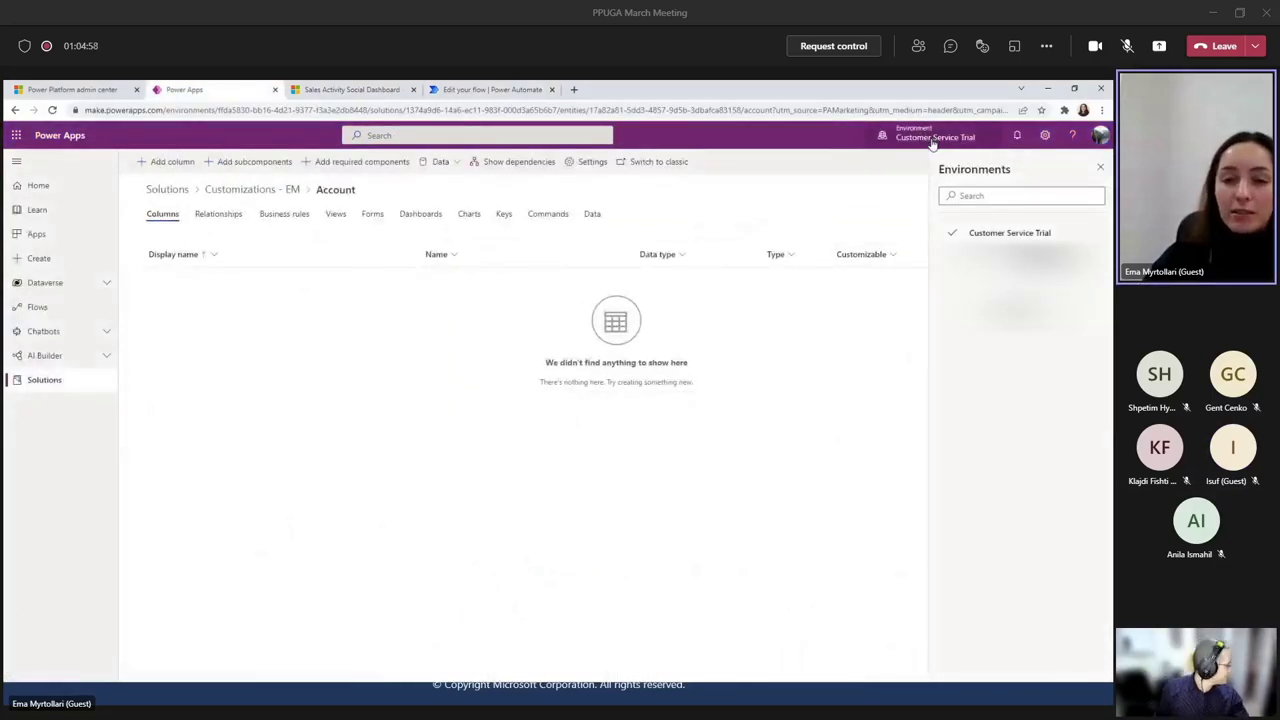
Close the environment list, open the Account table's main form to view its fields, and return to the table.
click(1100, 168)
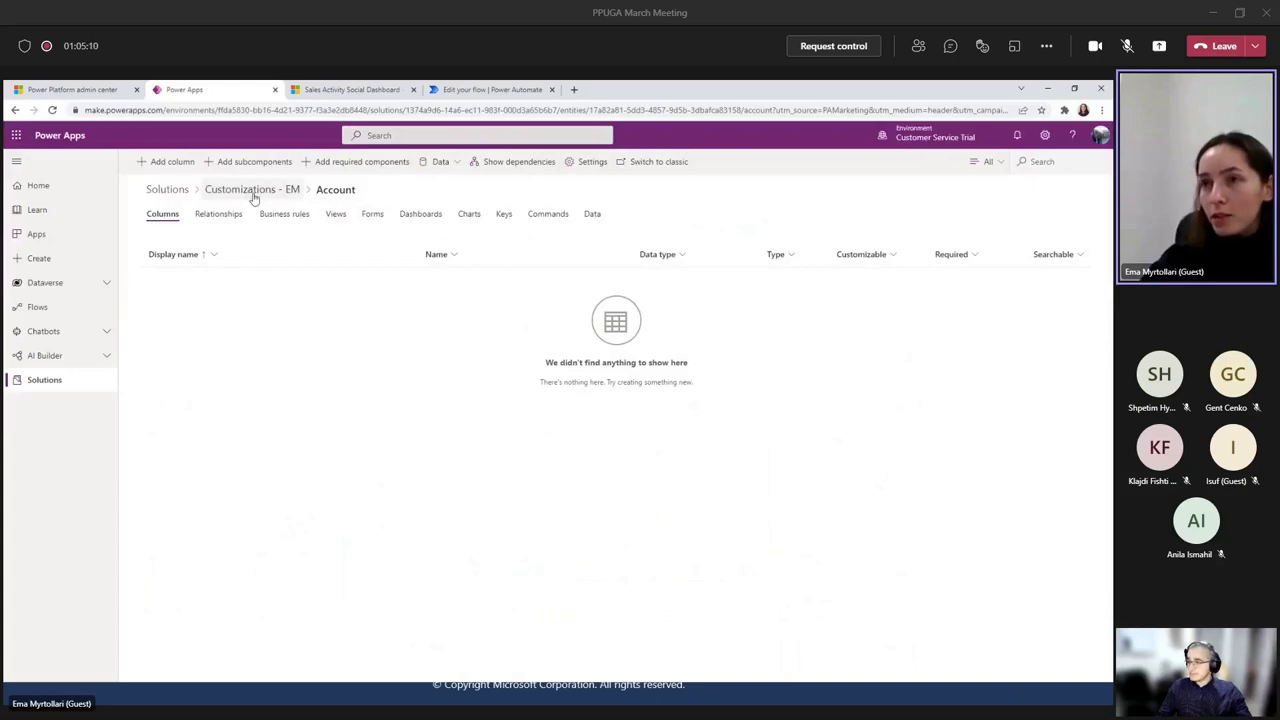
click(373, 216)
click(165, 280)
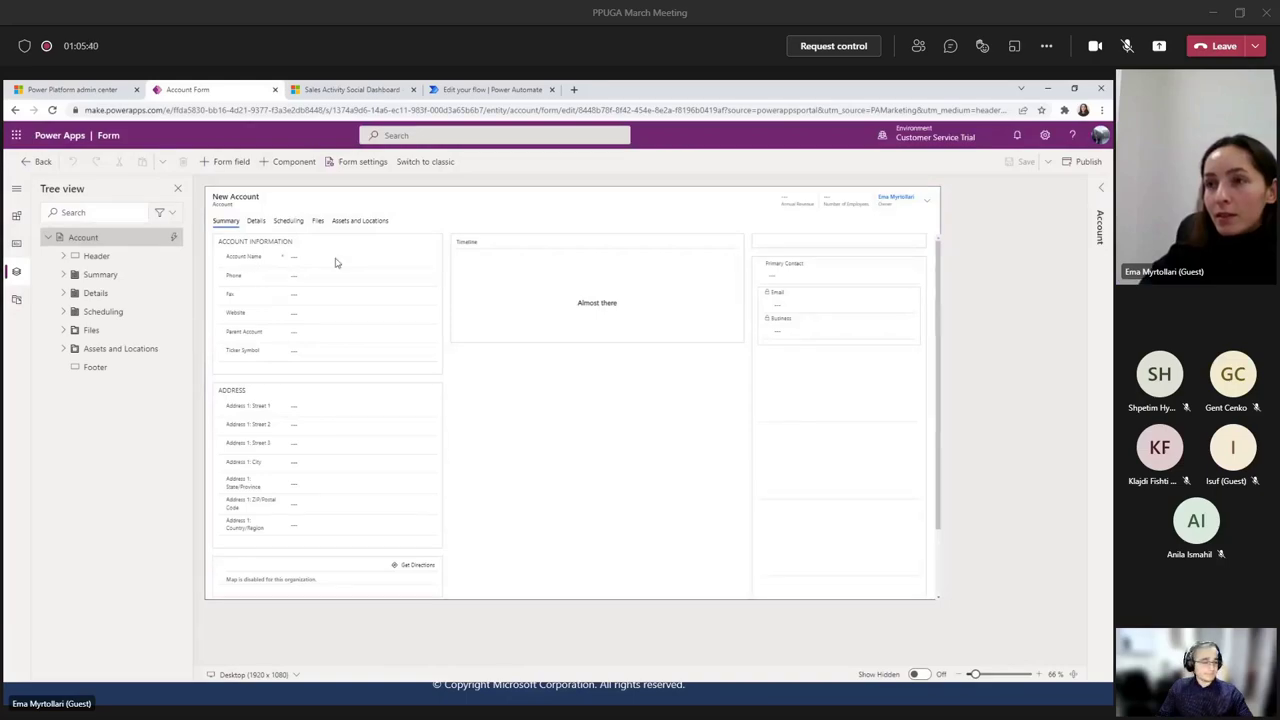
click(334, 261)
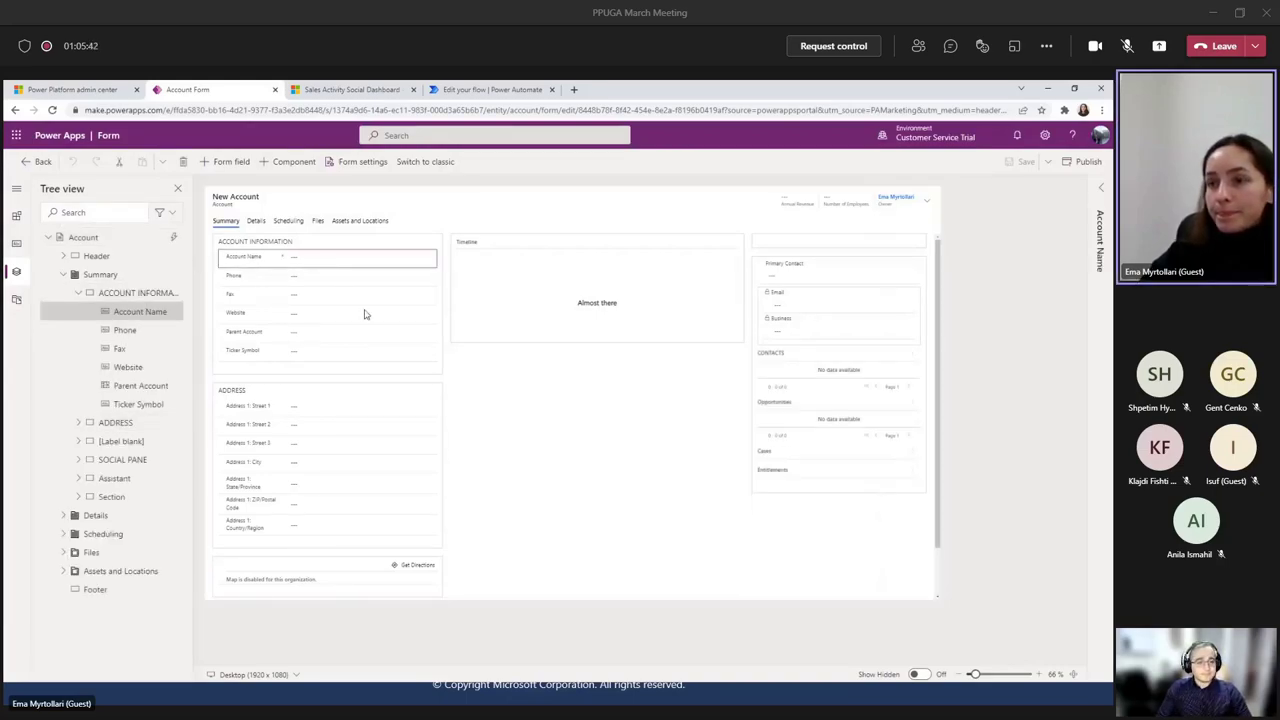
click(40, 161)
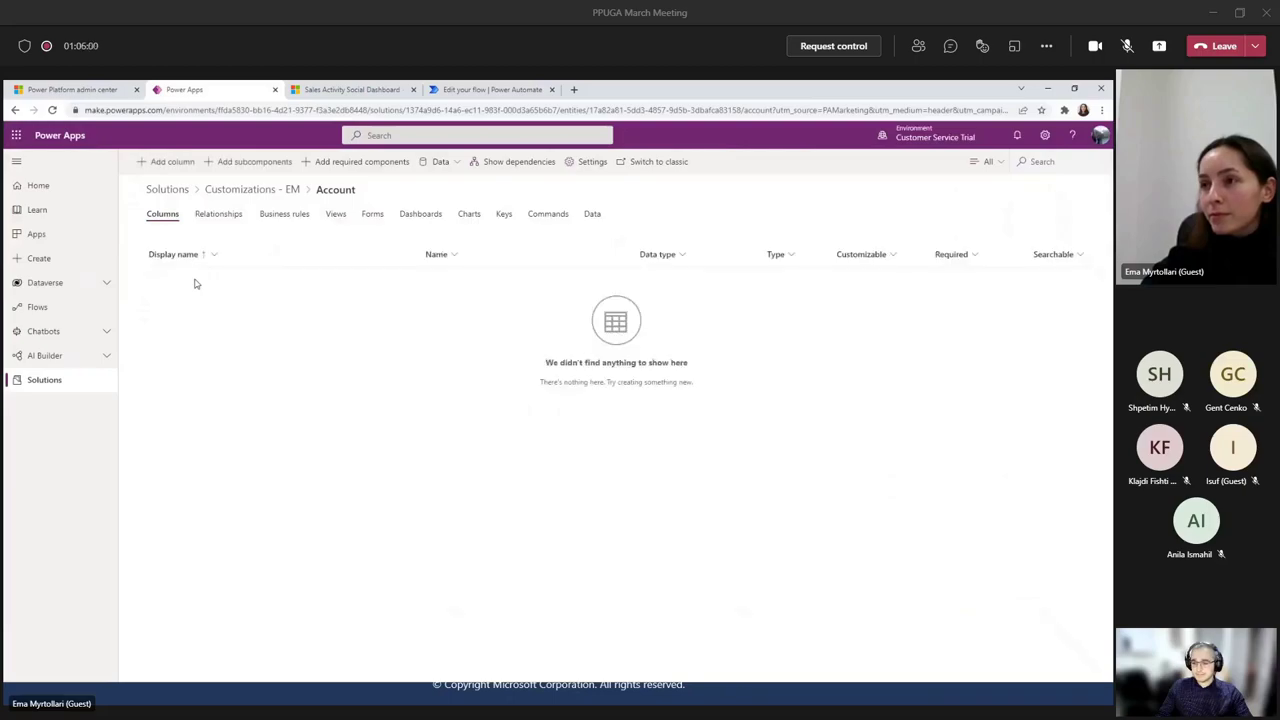
Add a column with the display name Approved and data type Yes/No to the Account table.
click(175, 162)
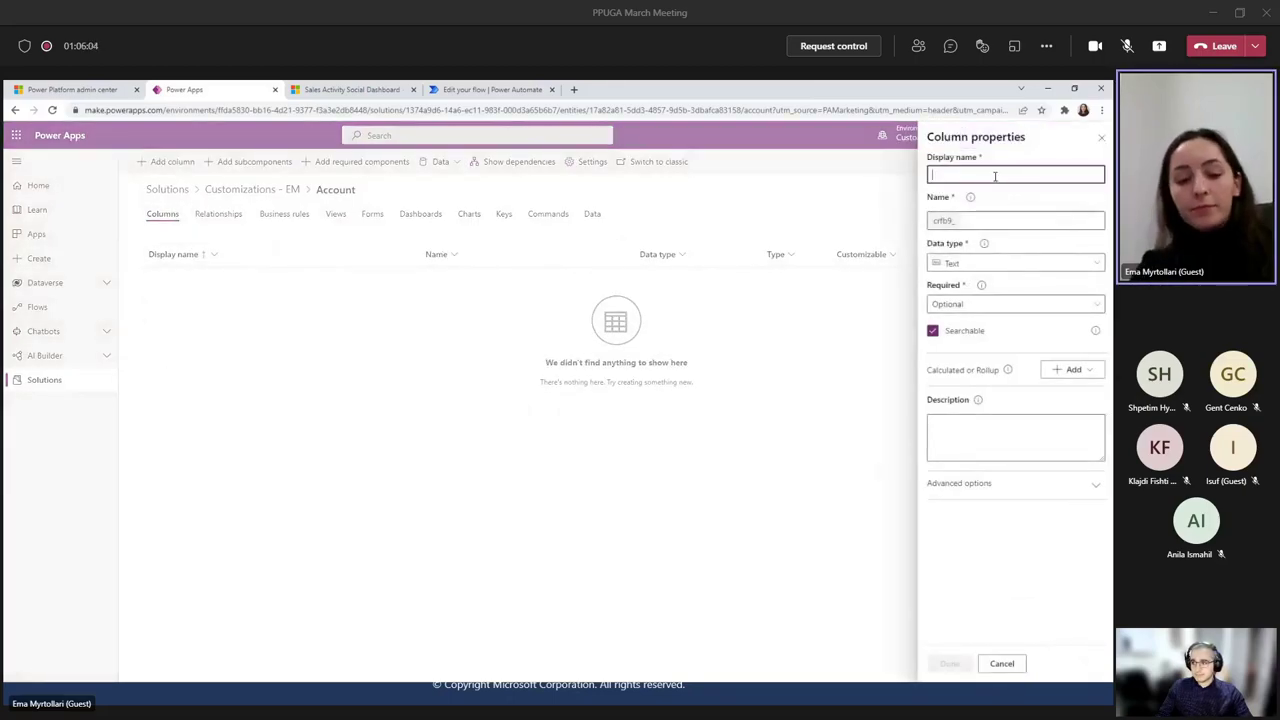
text(Approved)
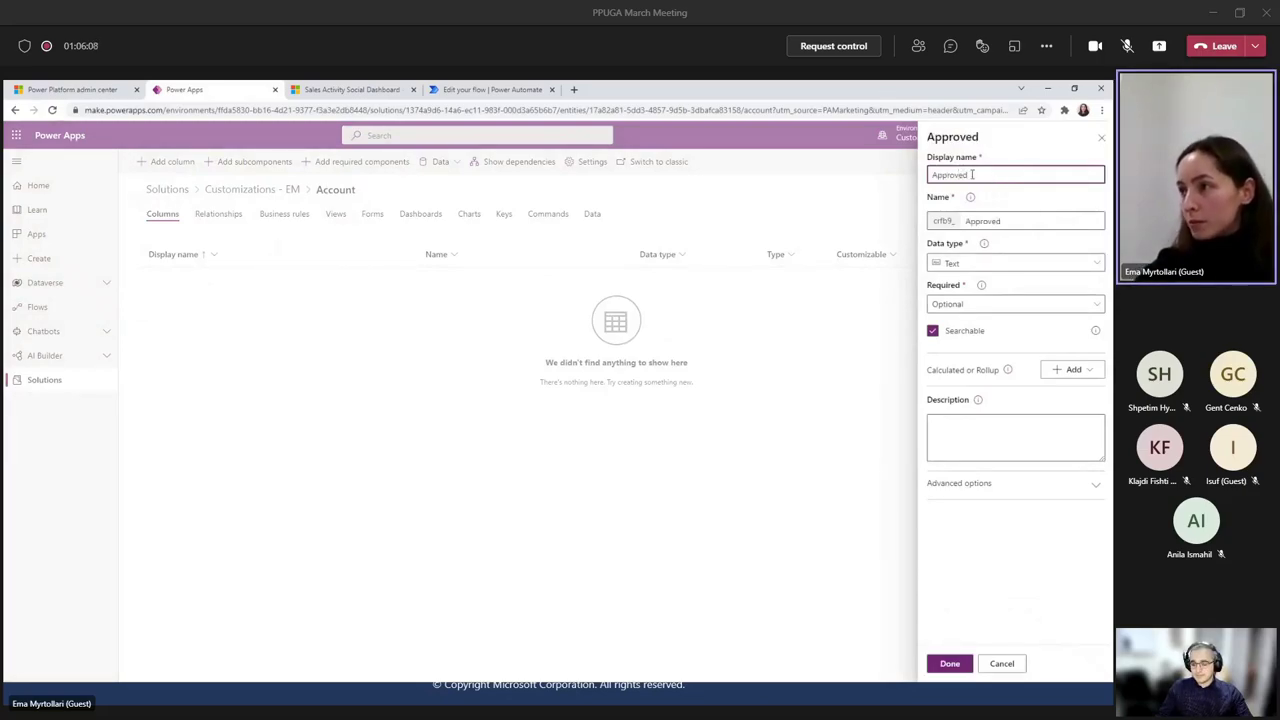
double_click(972, 174)
click(1023, 222)
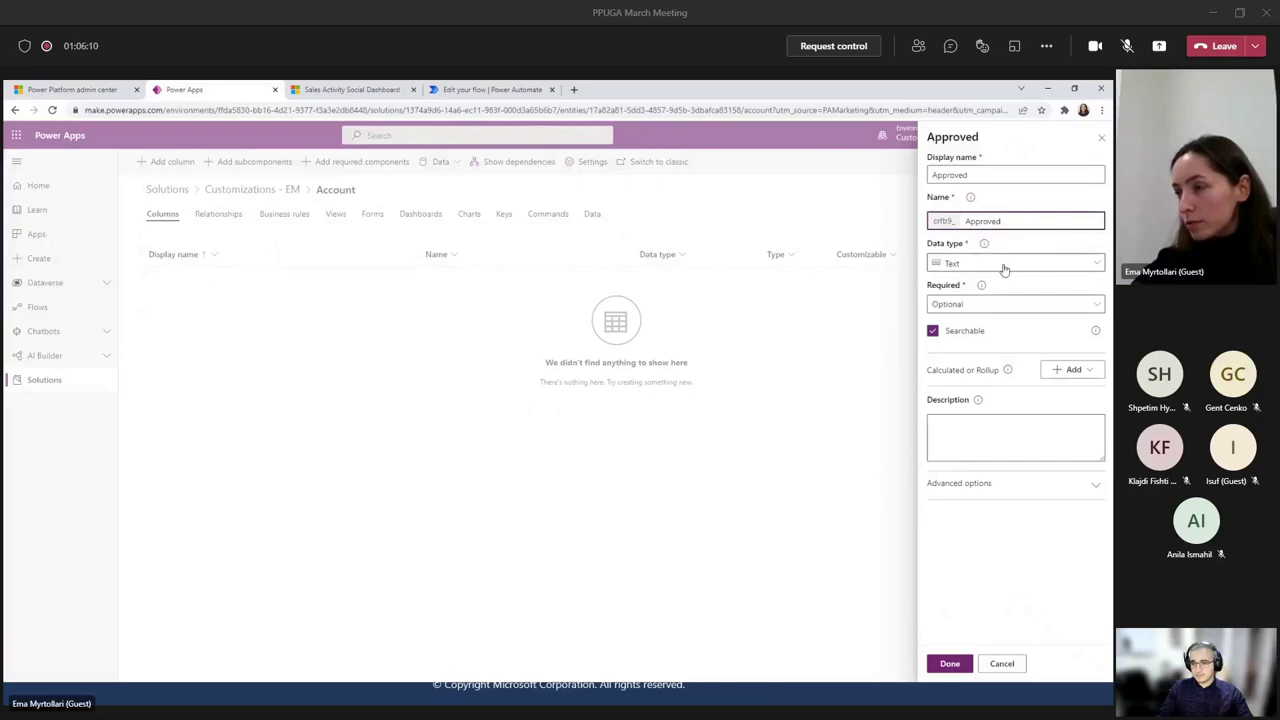
click(955, 264)
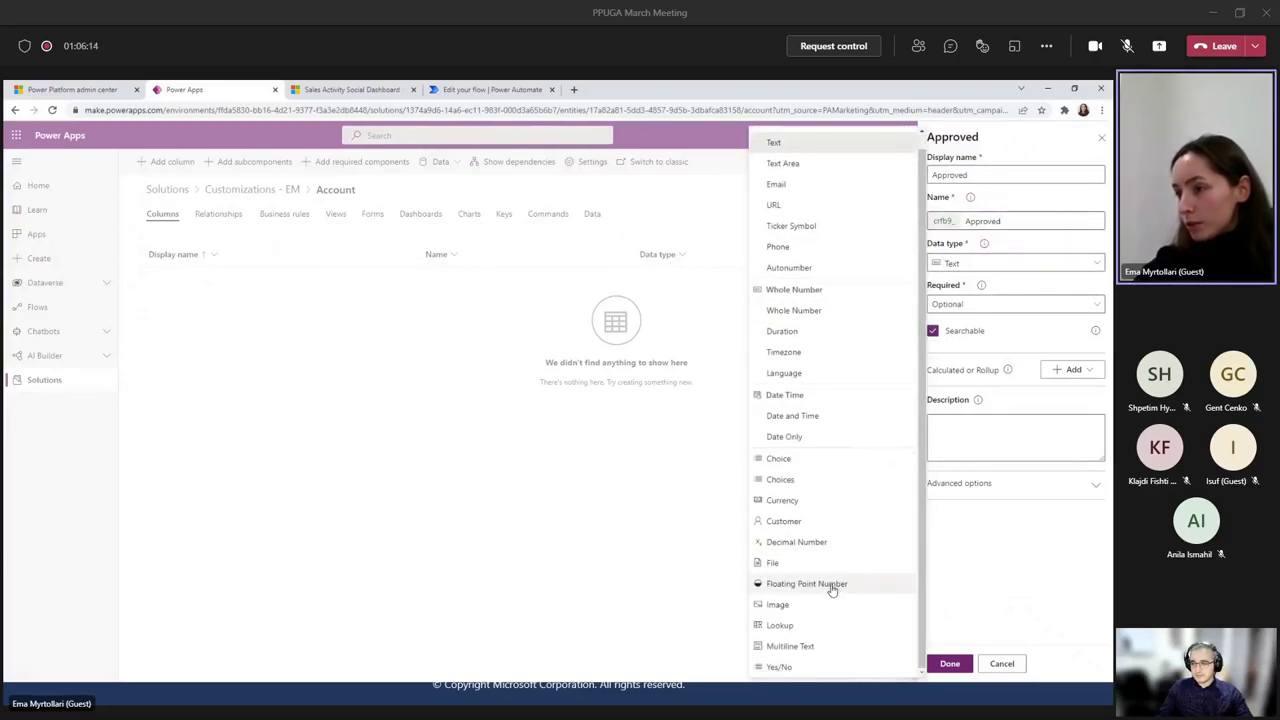
click(779, 670)
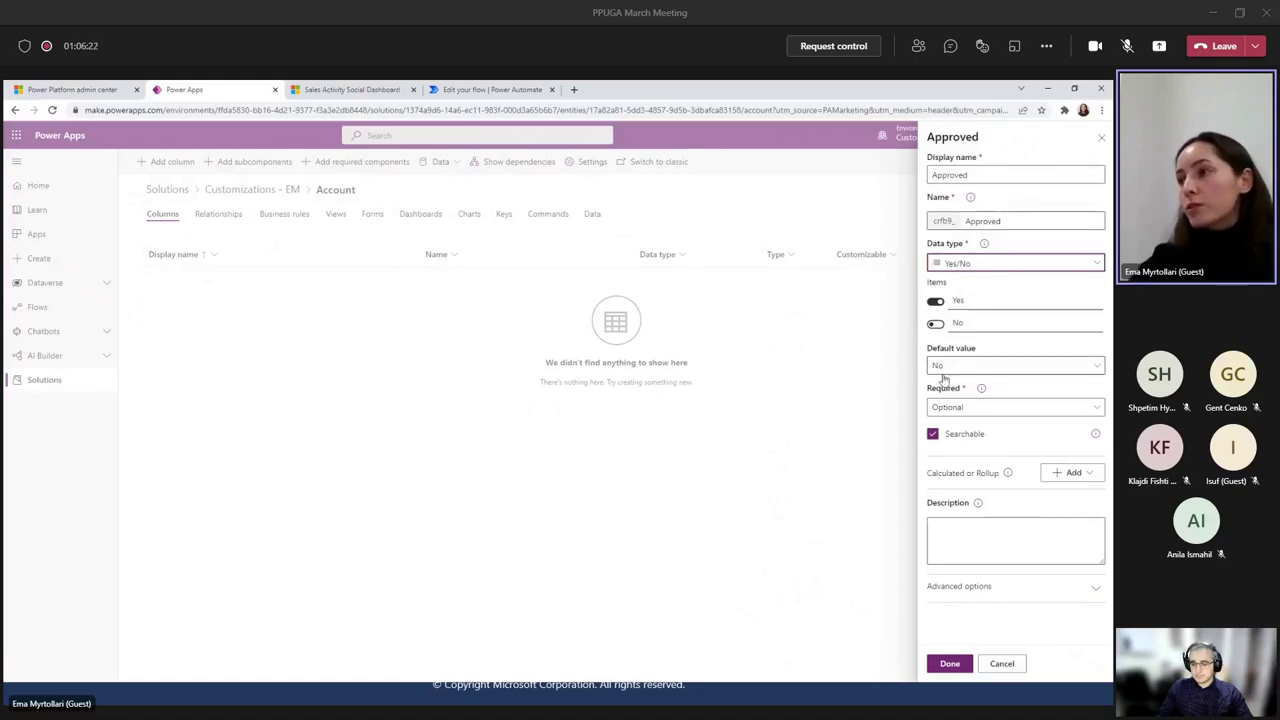
Keep the Approved column Optional, finish its definition and save the Account table.
click(983, 410)
click(1017, 406)
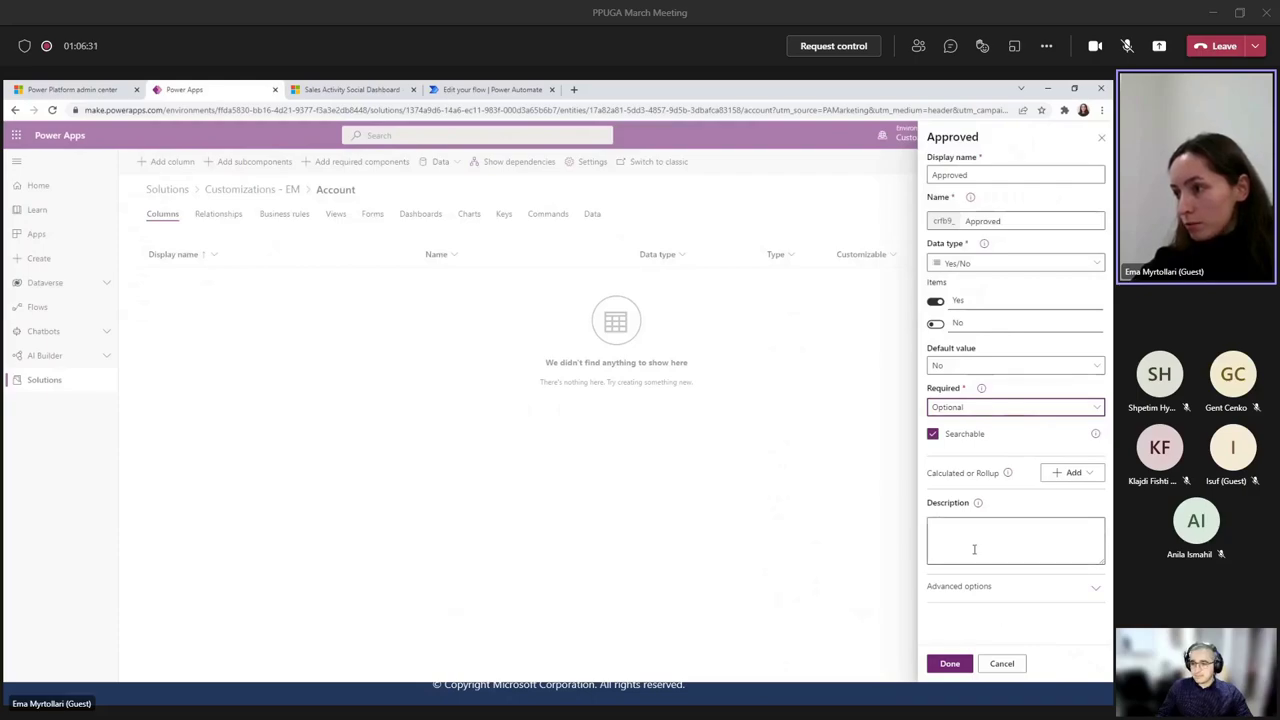
click(947, 663)
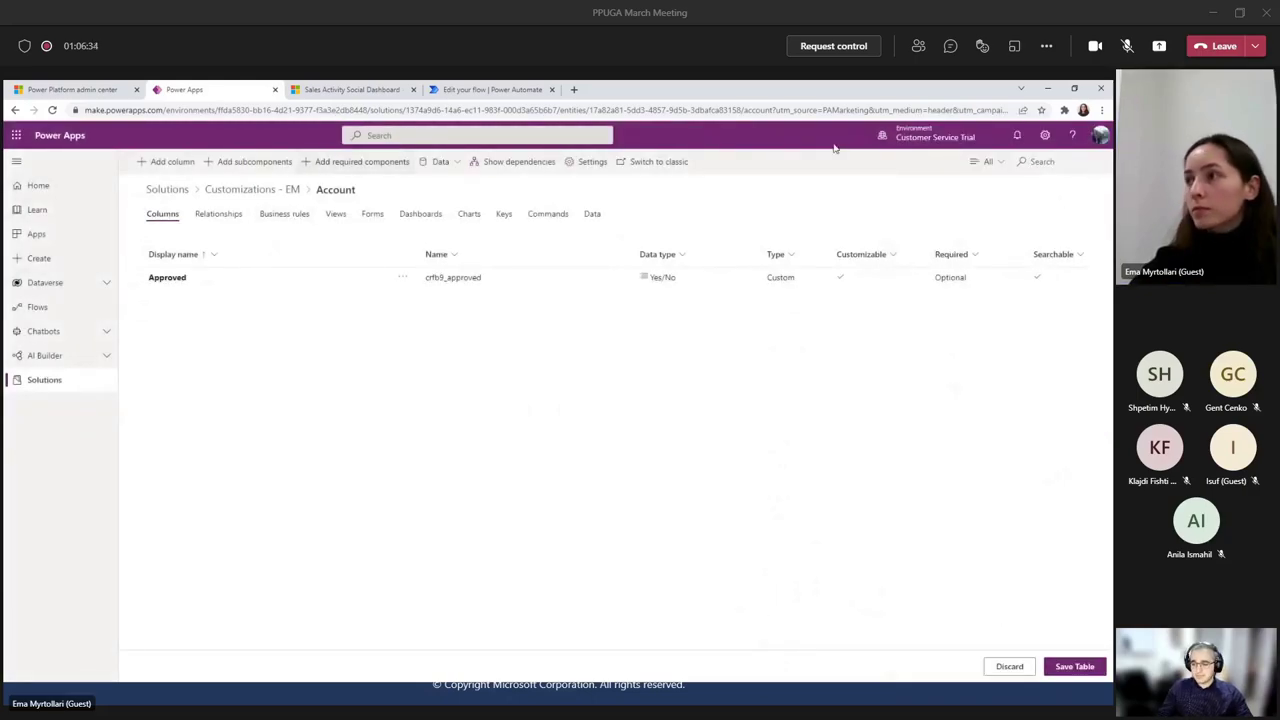
click(1075, 667)
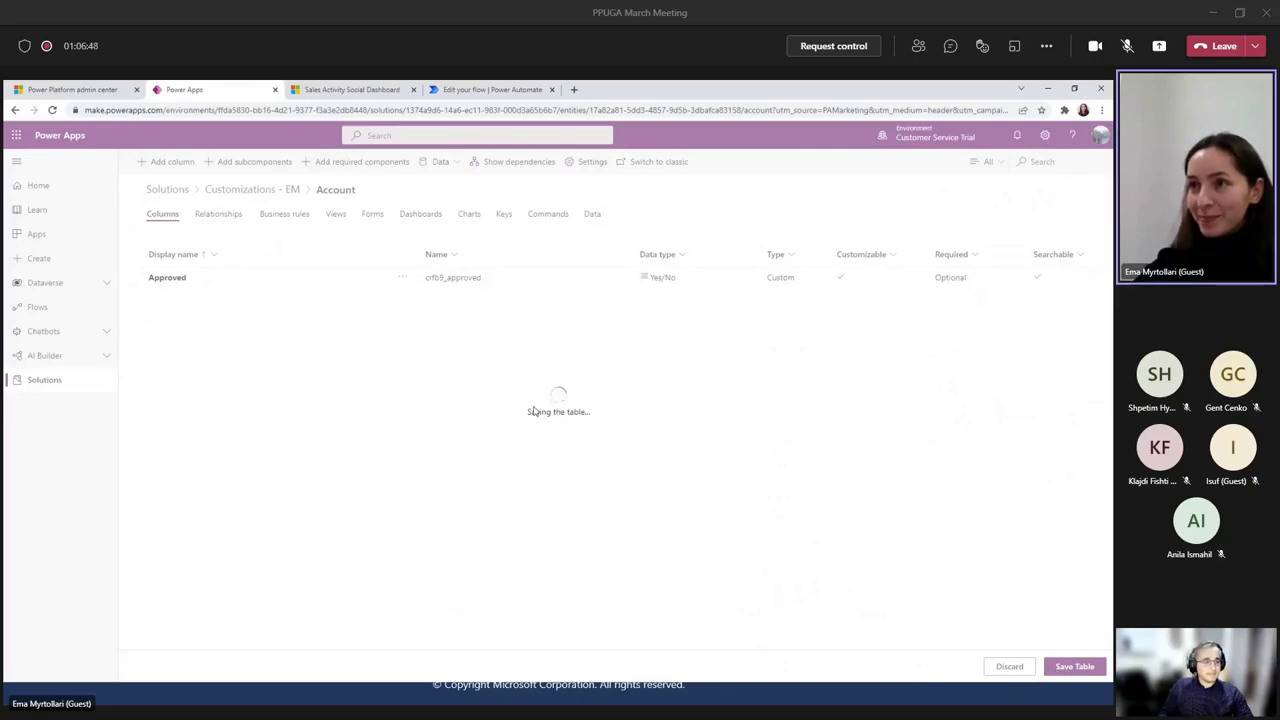
click(352, 89)
click(190, 89)
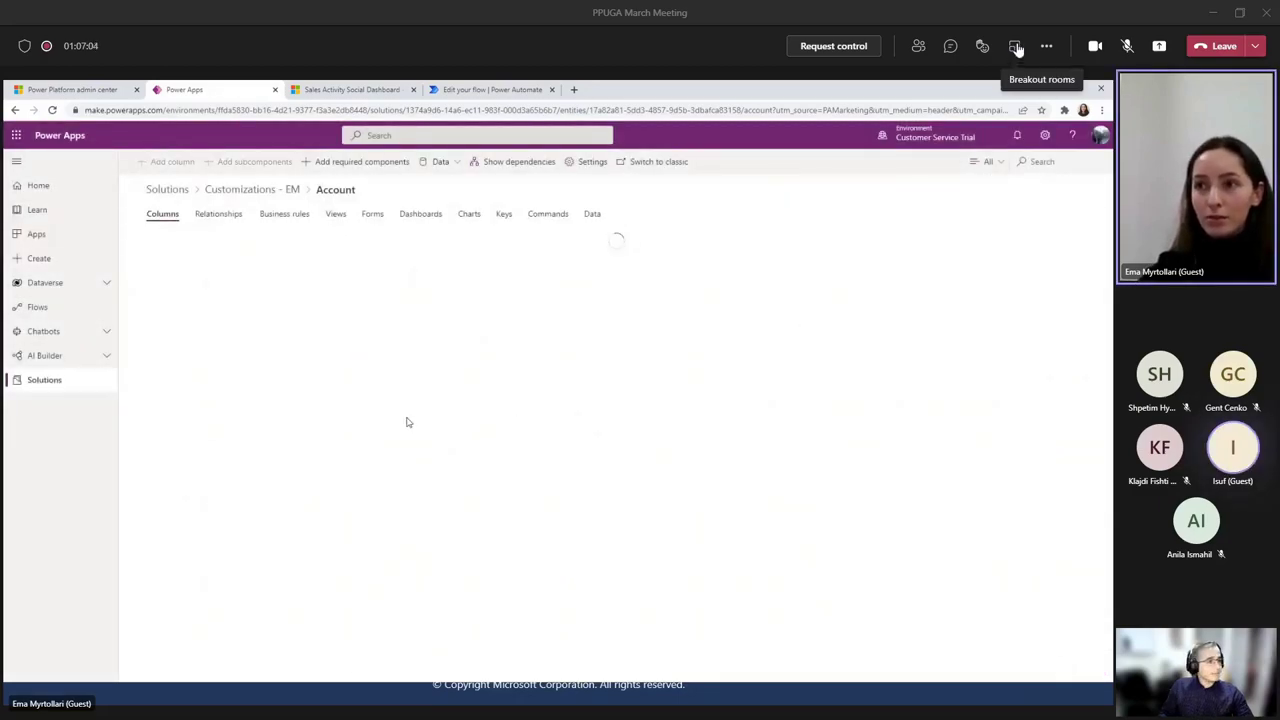
key(ctrl+space)
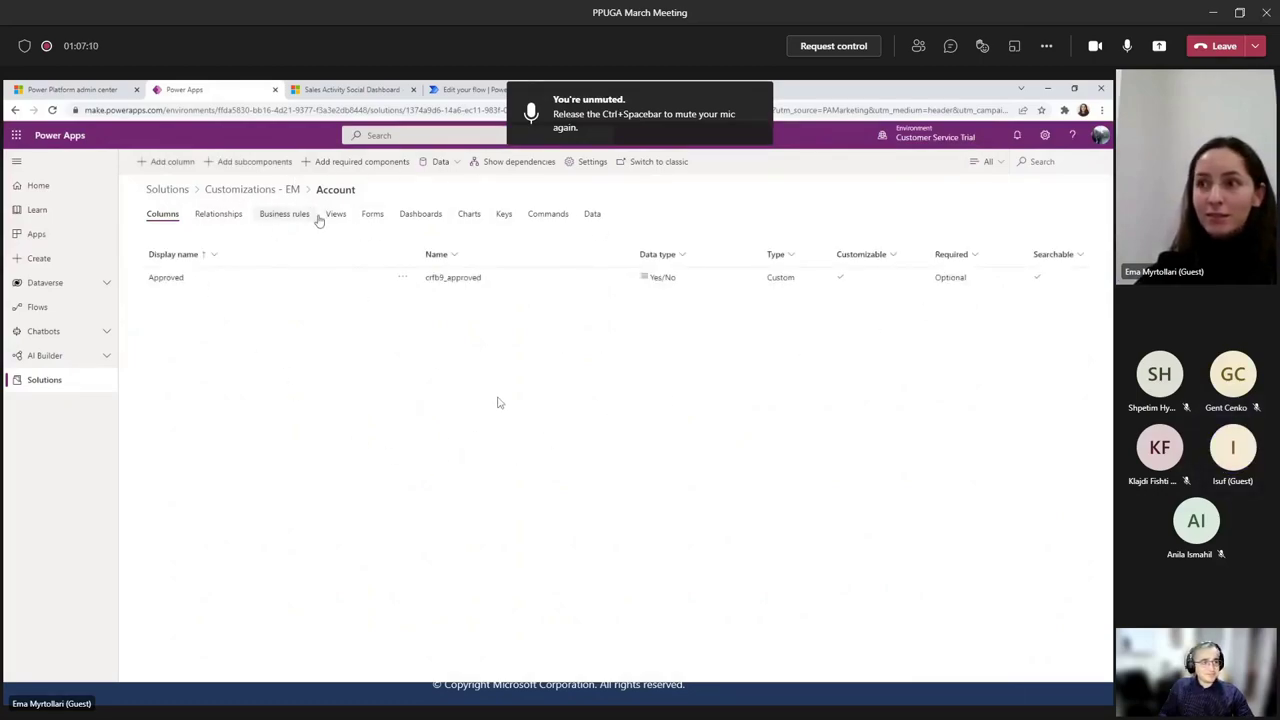
Open the Account main form, find the Approved column and place it below Account Name in the Account Information section.
click(370, 214)
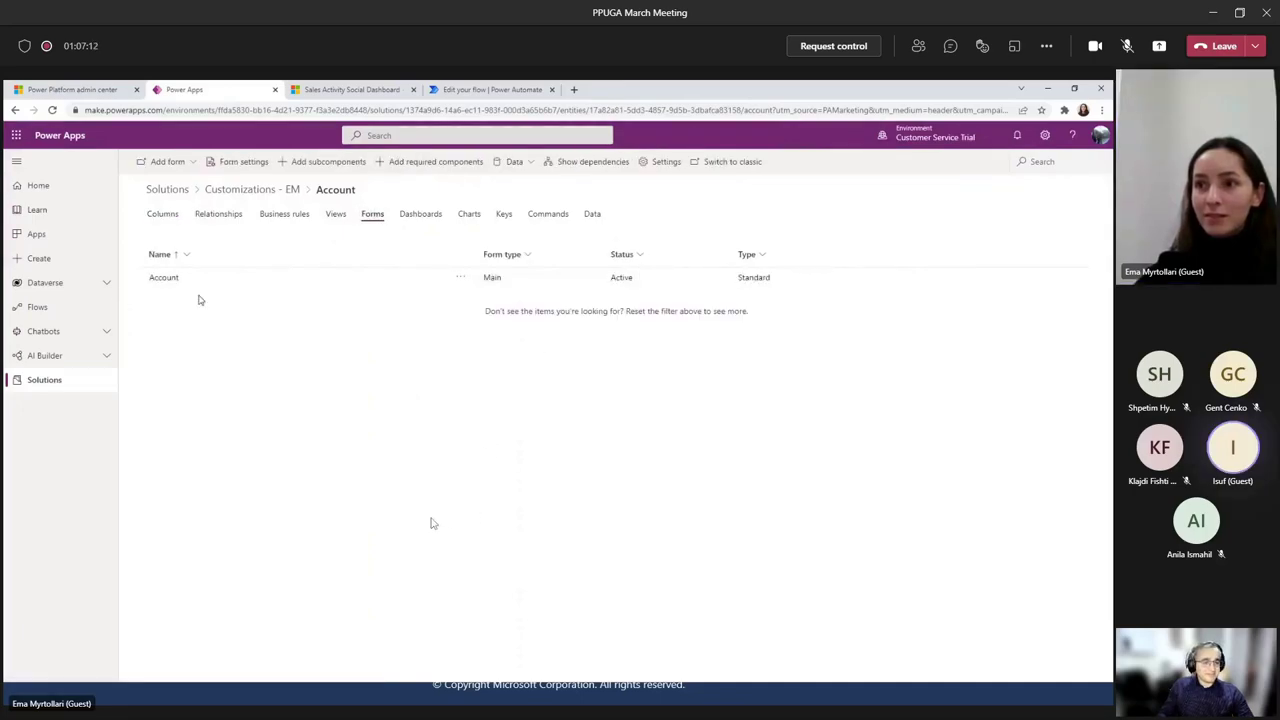
click(164, 278)
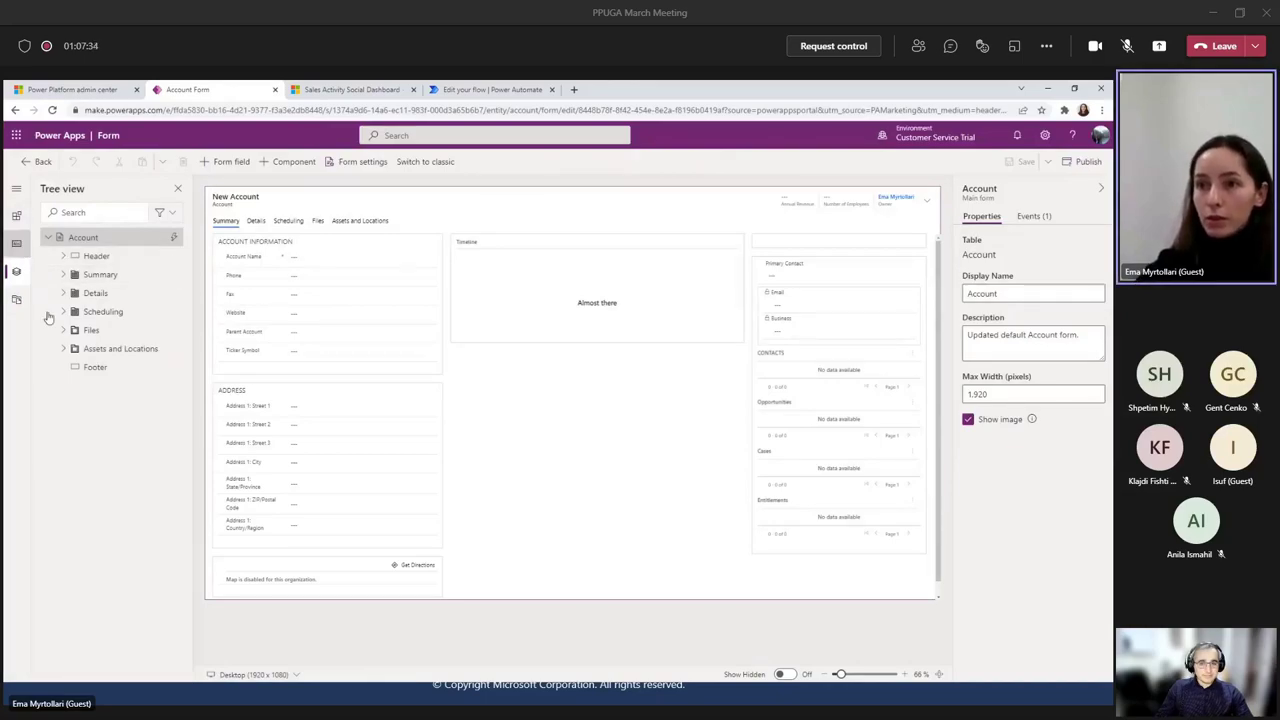
click(16, 243)
click(89, 214)
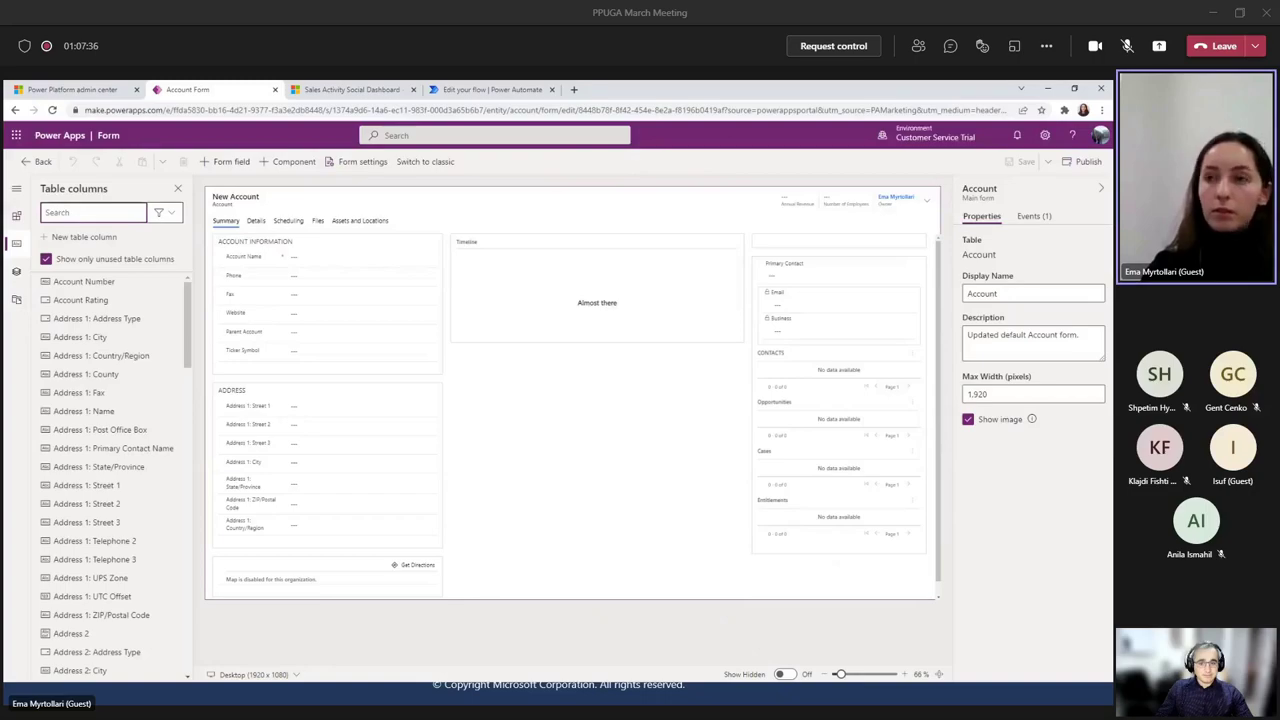
text(appro)
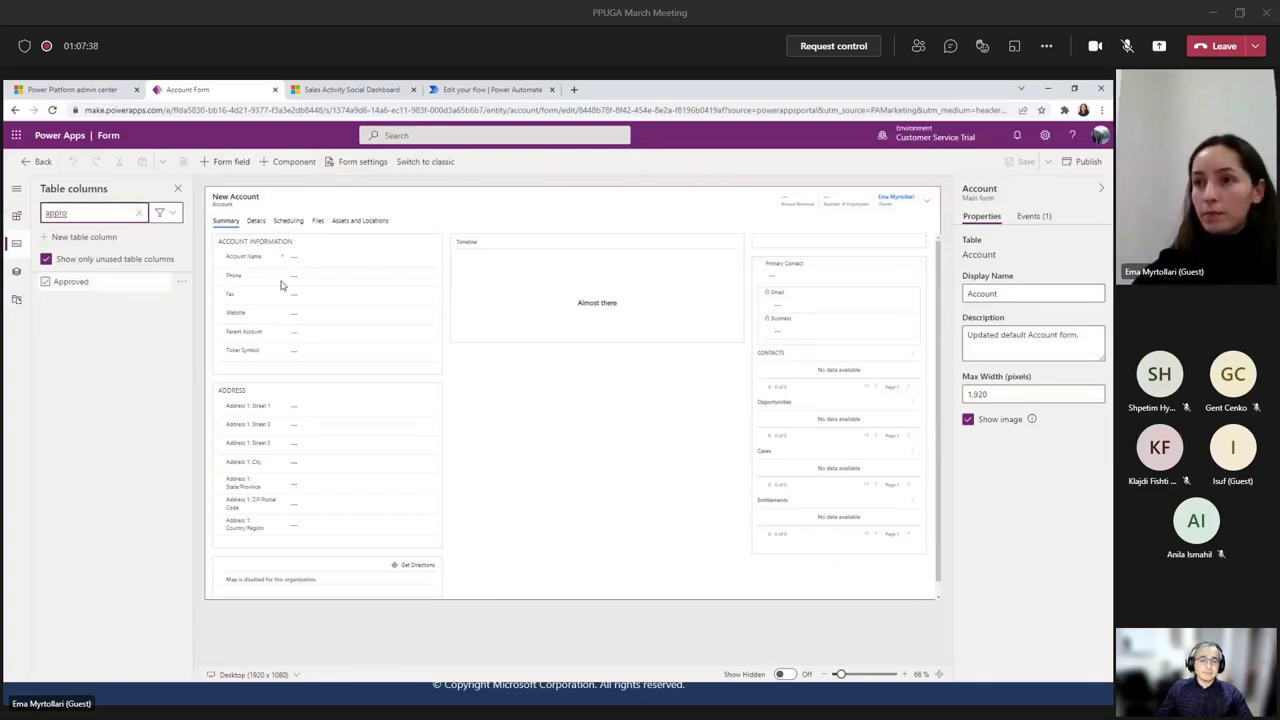
click(312, 258)
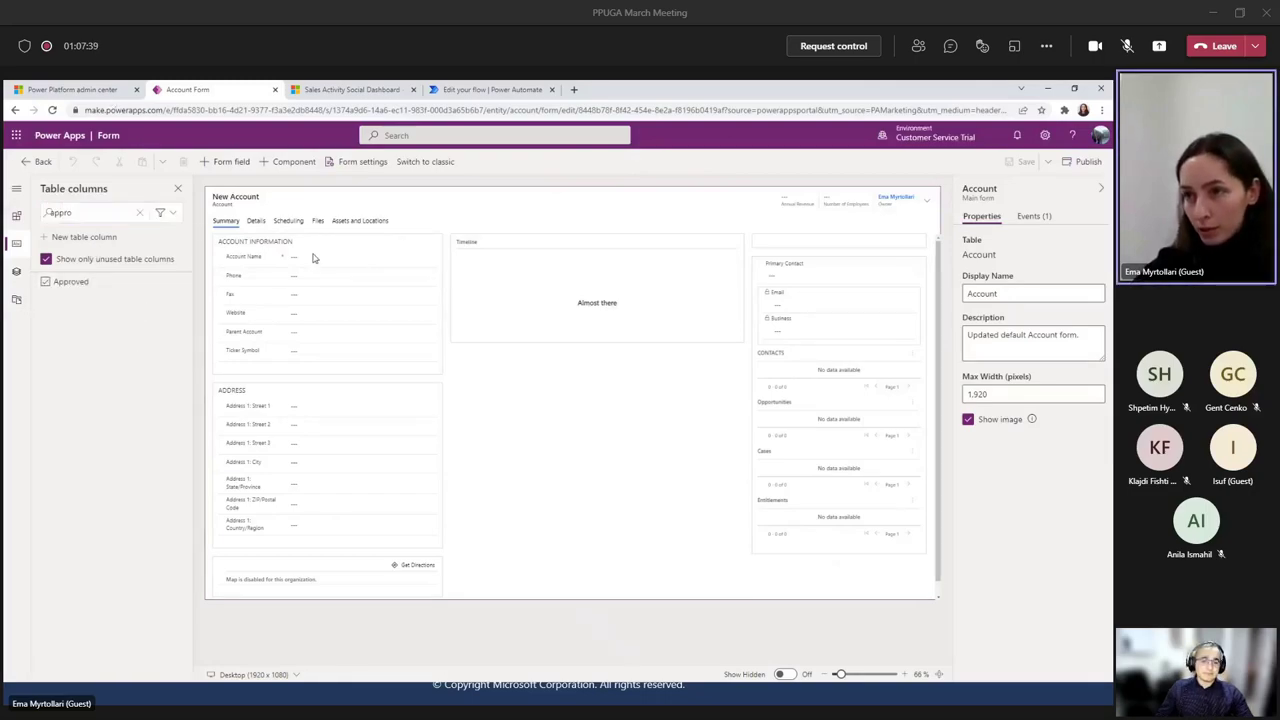
click(109, 284)
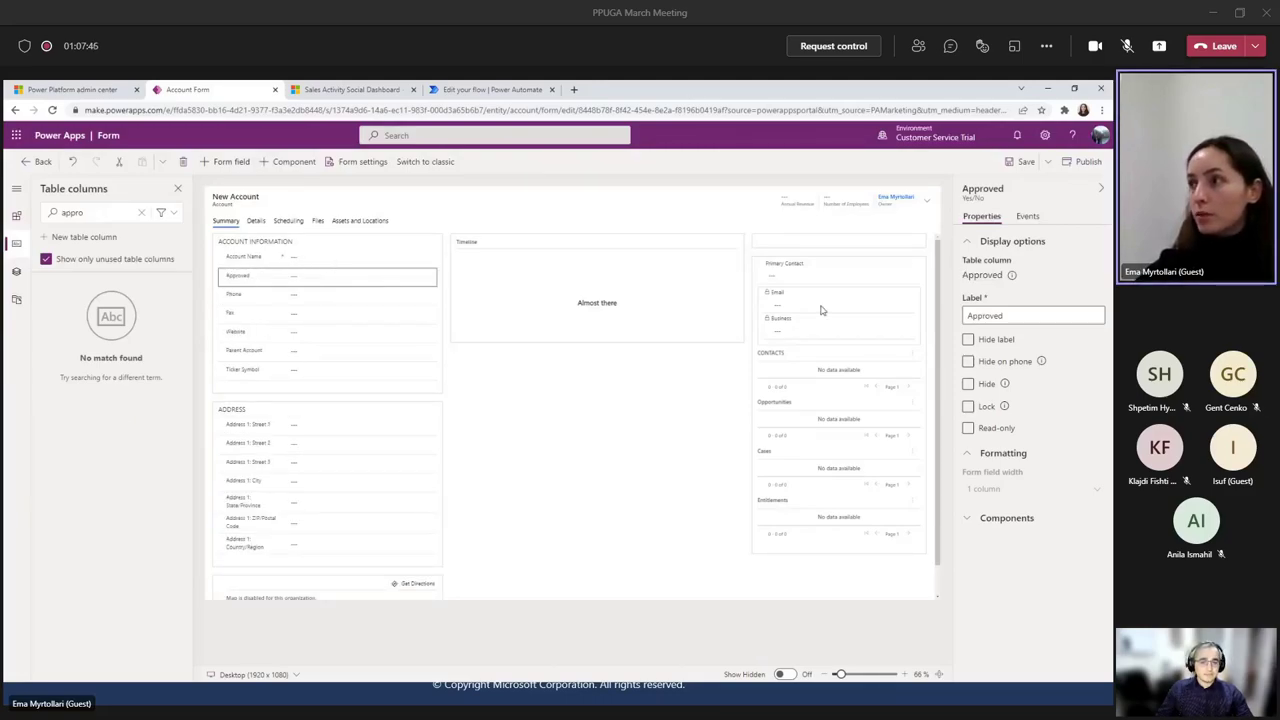
Save and publish the Account form.
click(1021, 161)
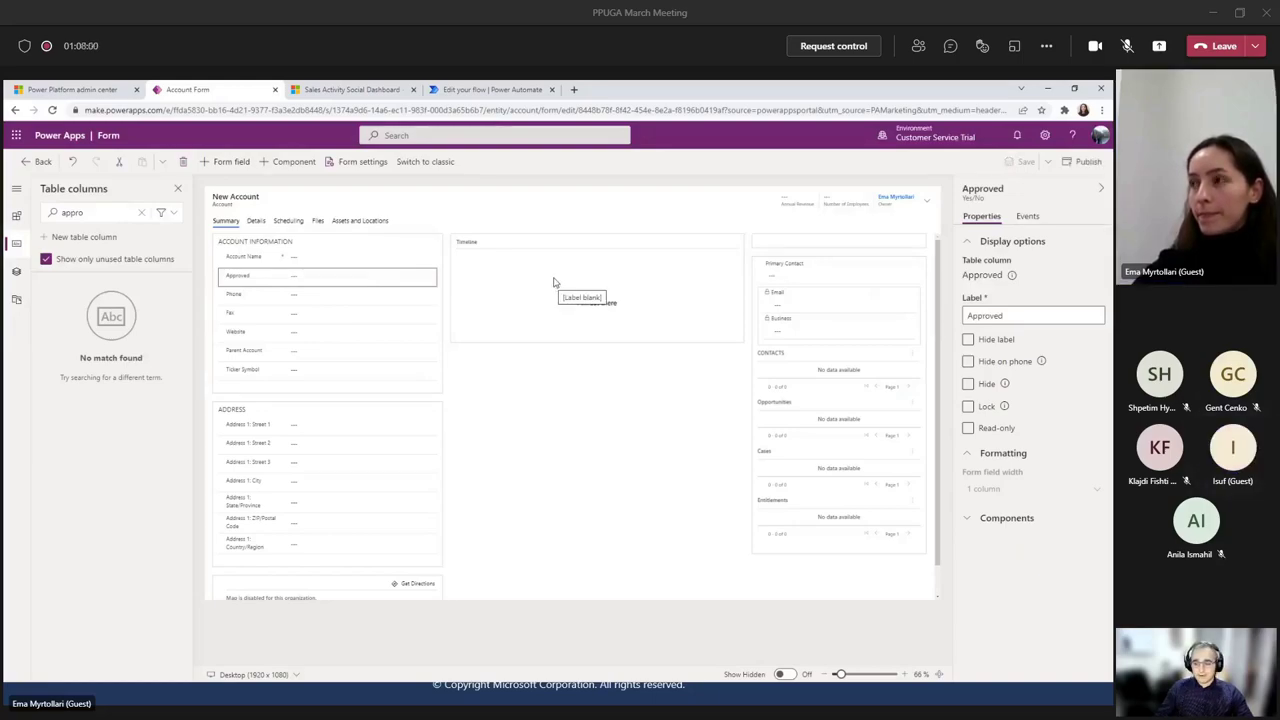
click(1089, 162)
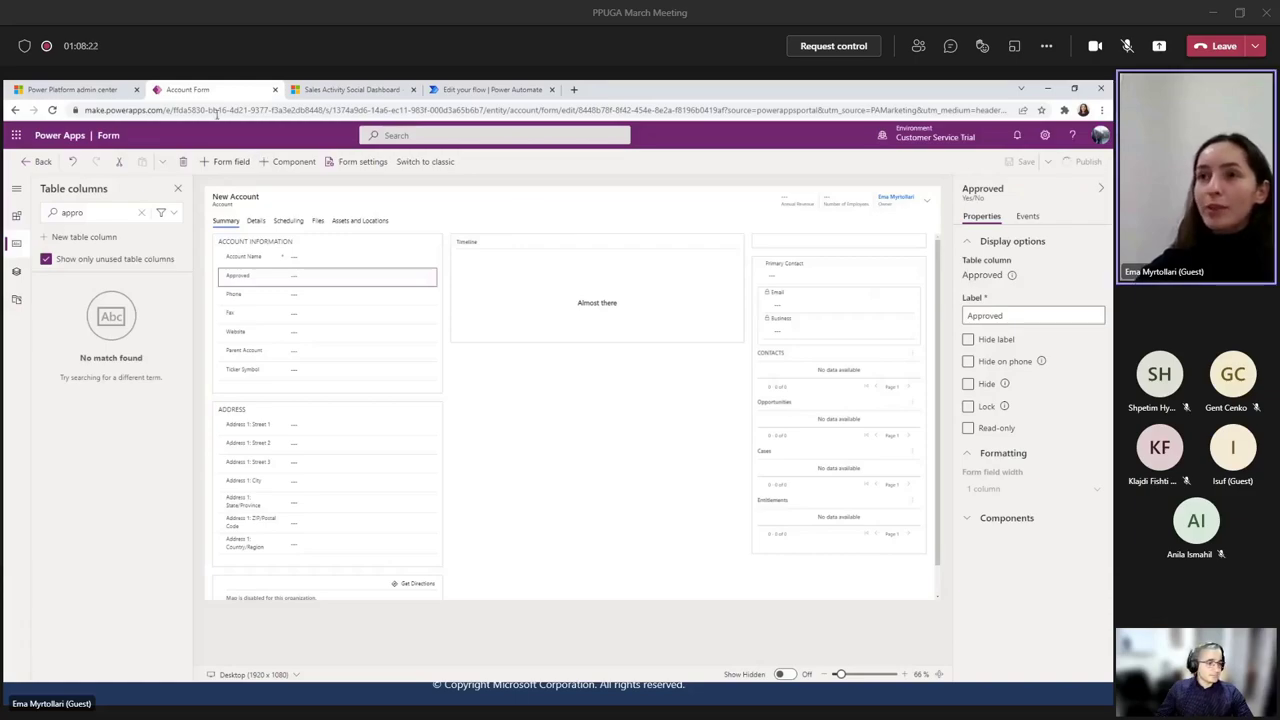
click(323, 90)
click(200, 89)
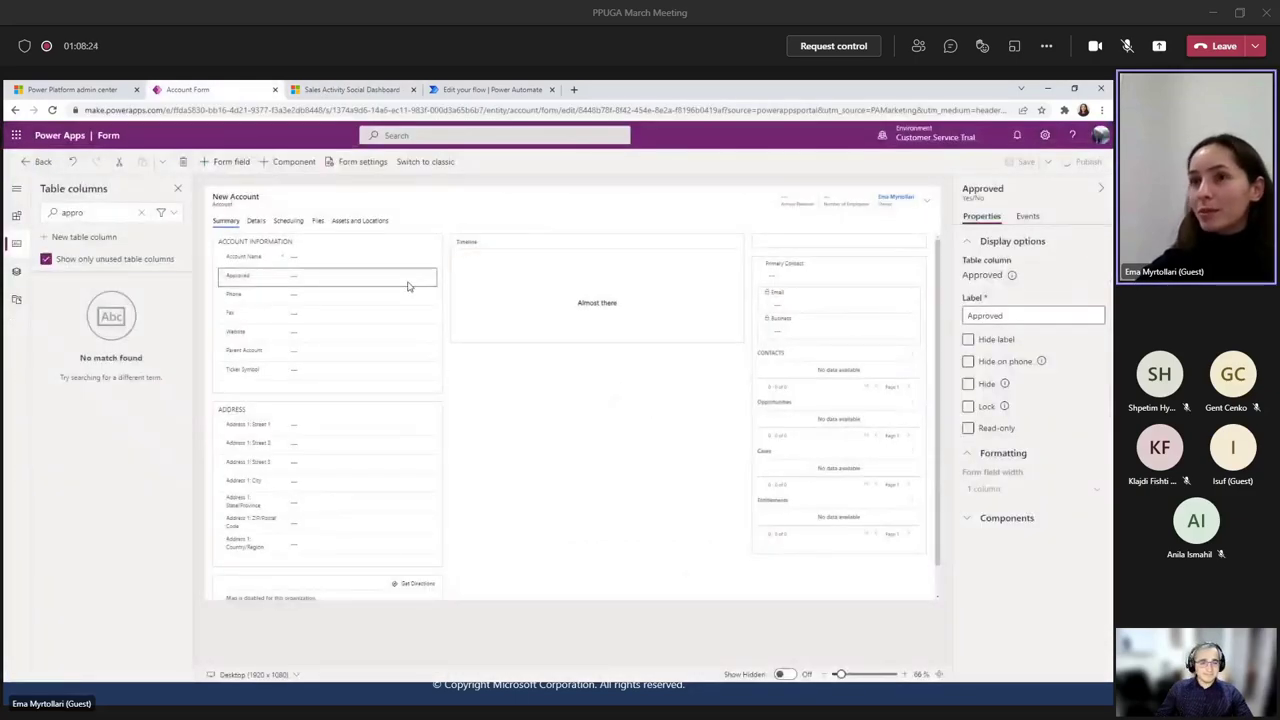
List all table columns, including the ones already used on the form, and return to the Customizations - EM solution.
click(141, 212)
click(45, 259)
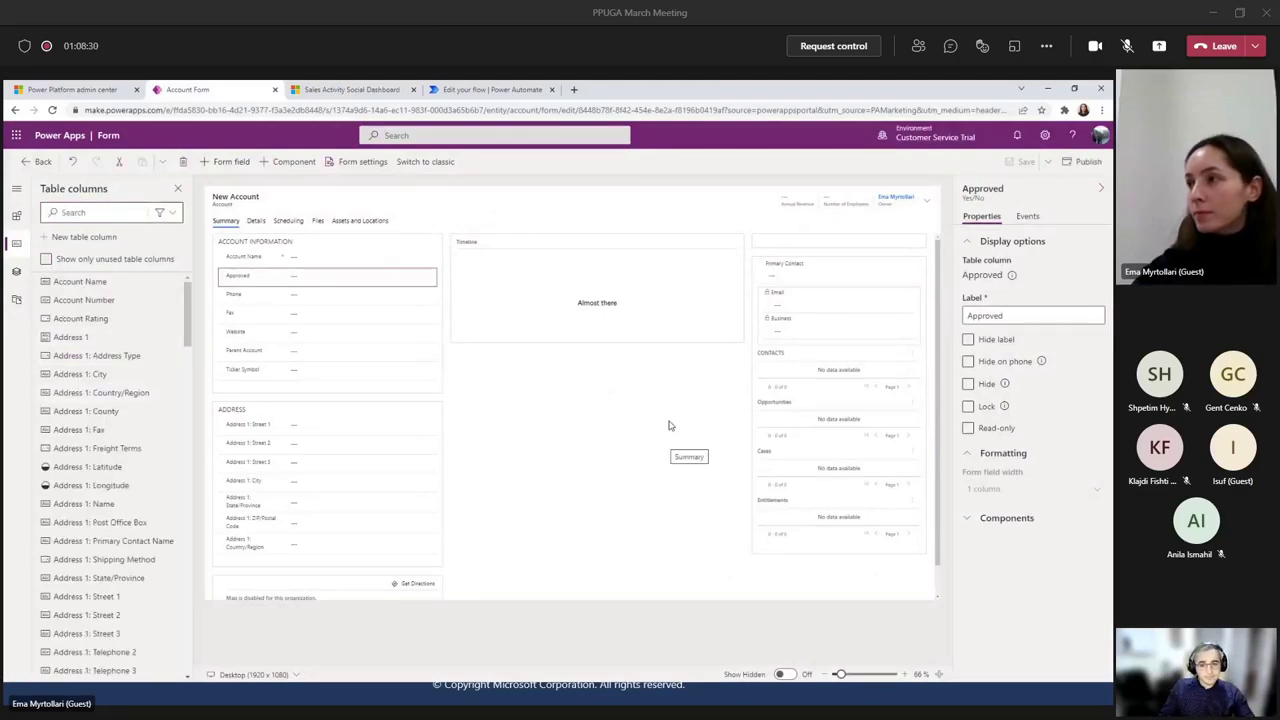
click(32, 168)
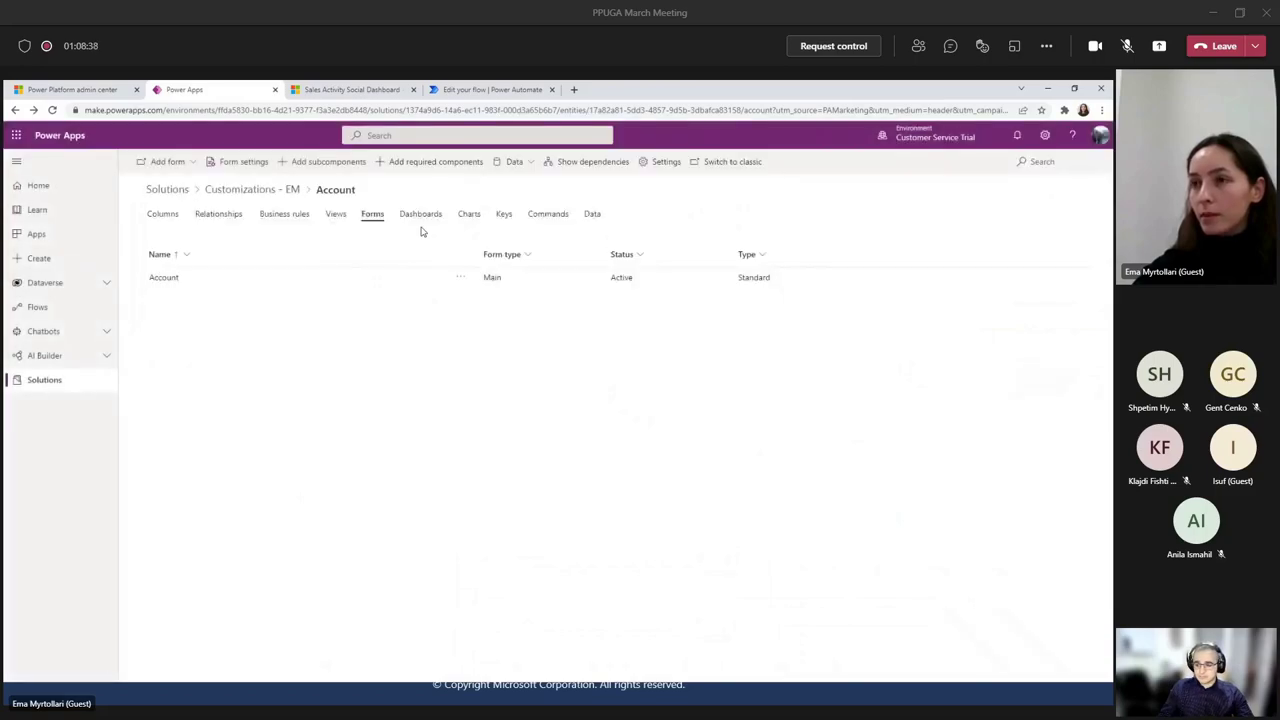
click(240, 191)
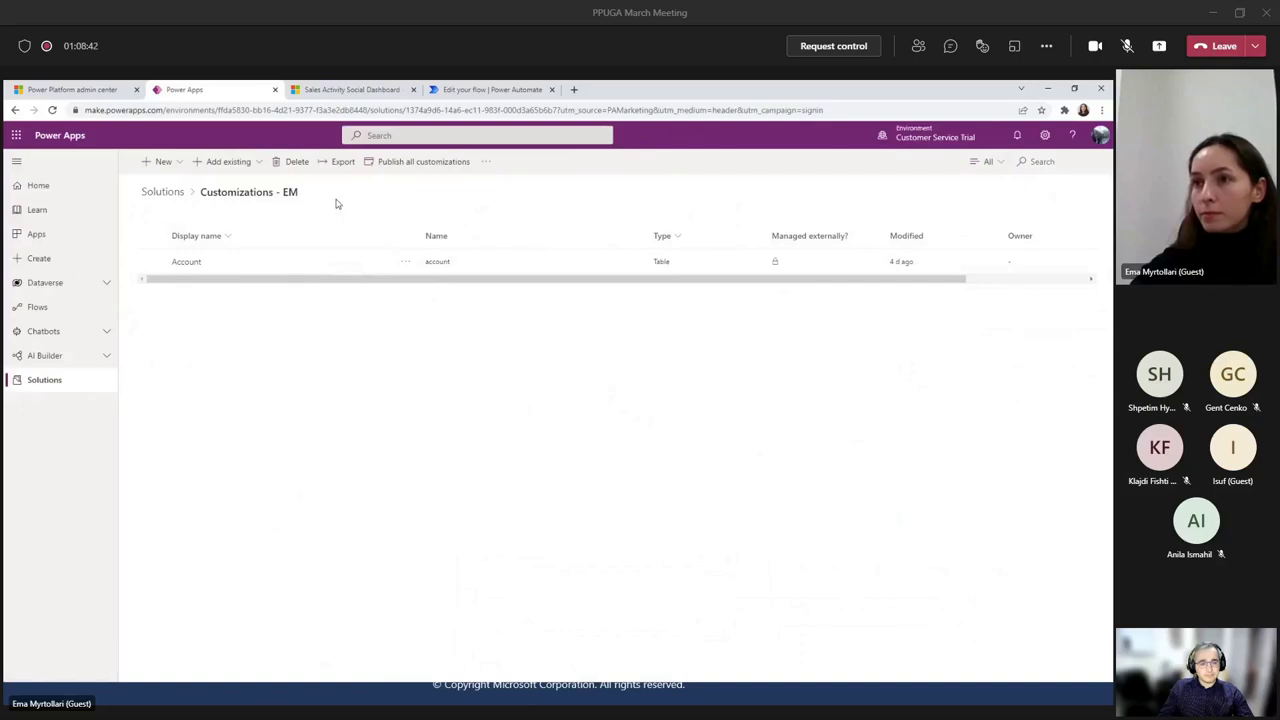
Switch to Dynamics 365, check the Approved field on a new account form, and return to the My Active Accounts list.
click(340, 89)
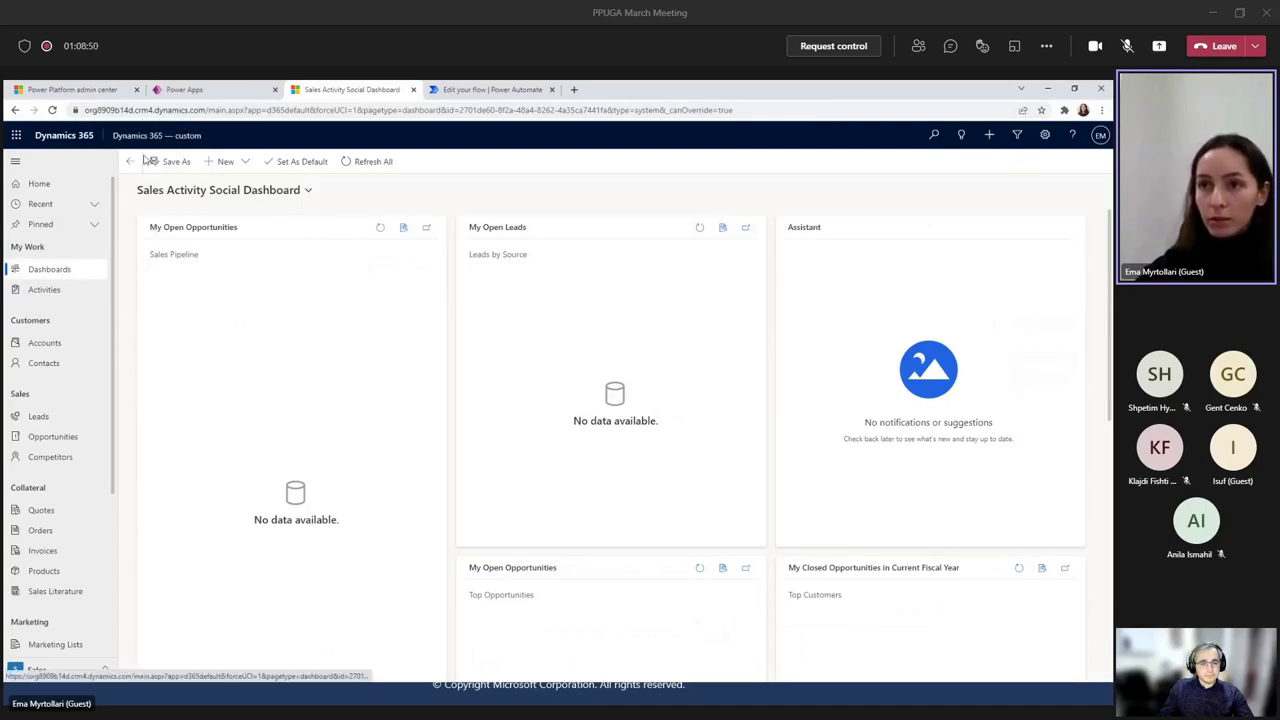
click(45, 344)
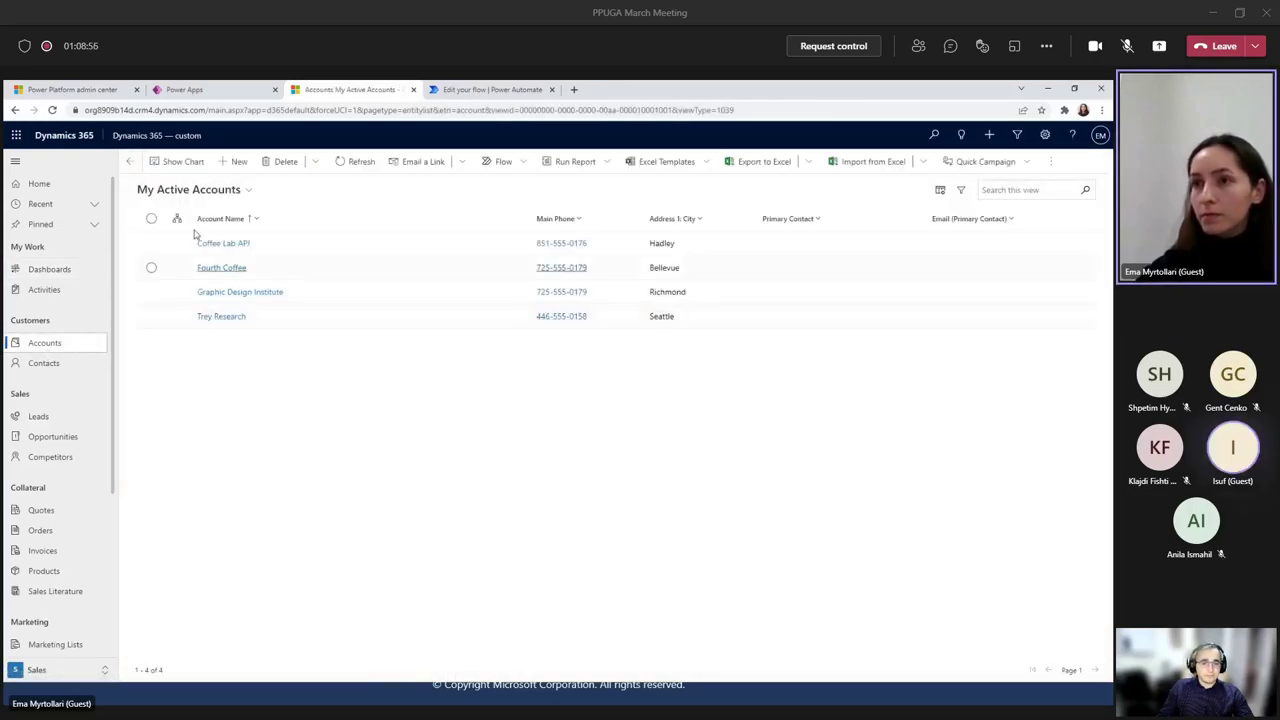
click(236, 162)
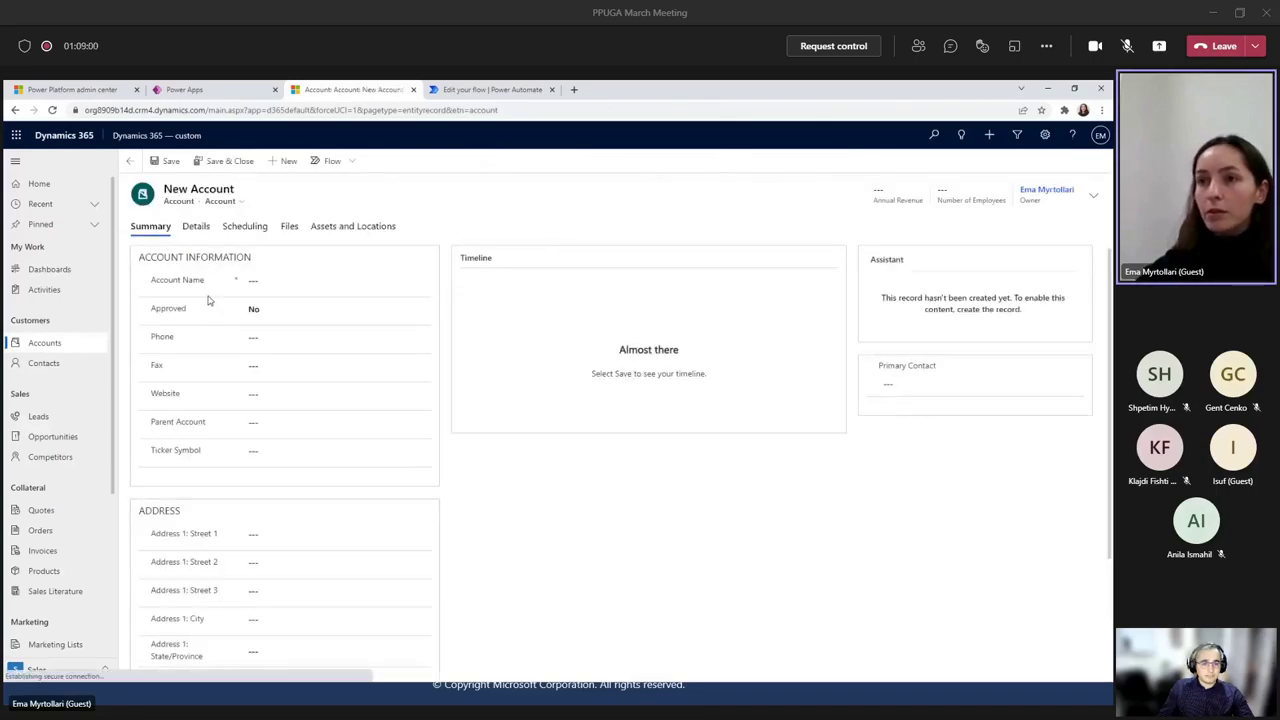
drag(152, 311, 184, 314)
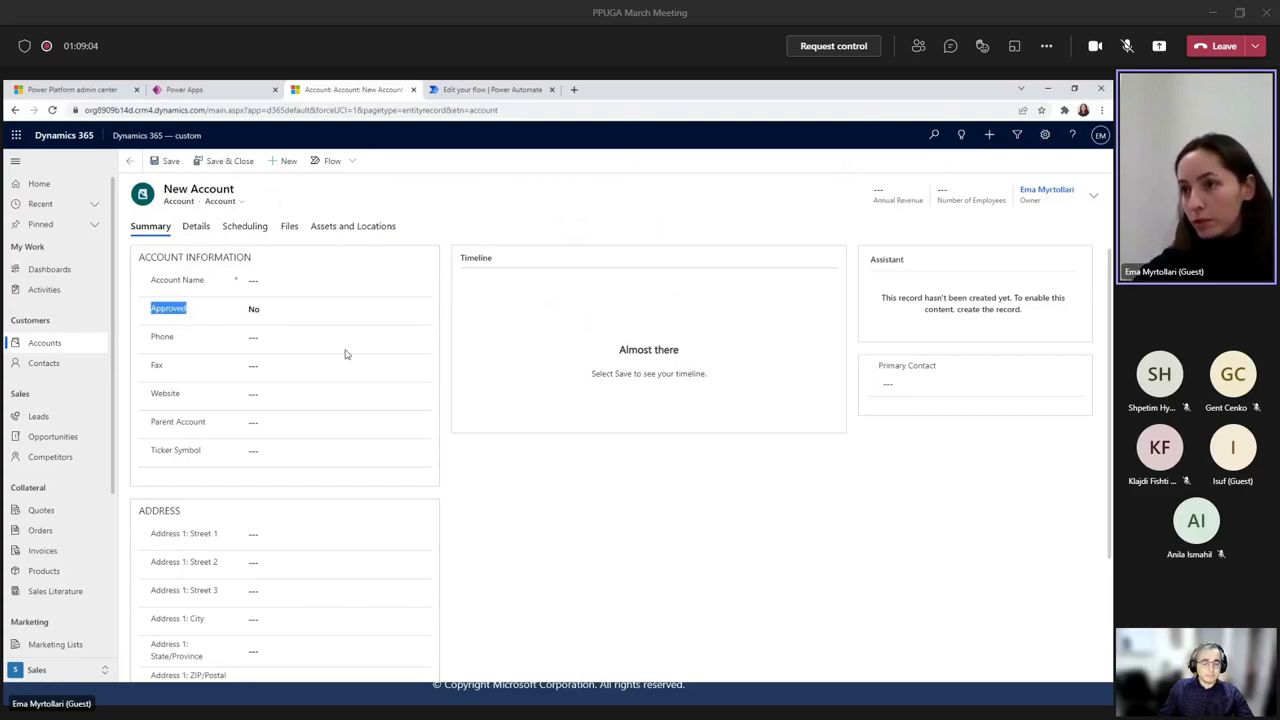
click(591, 503)
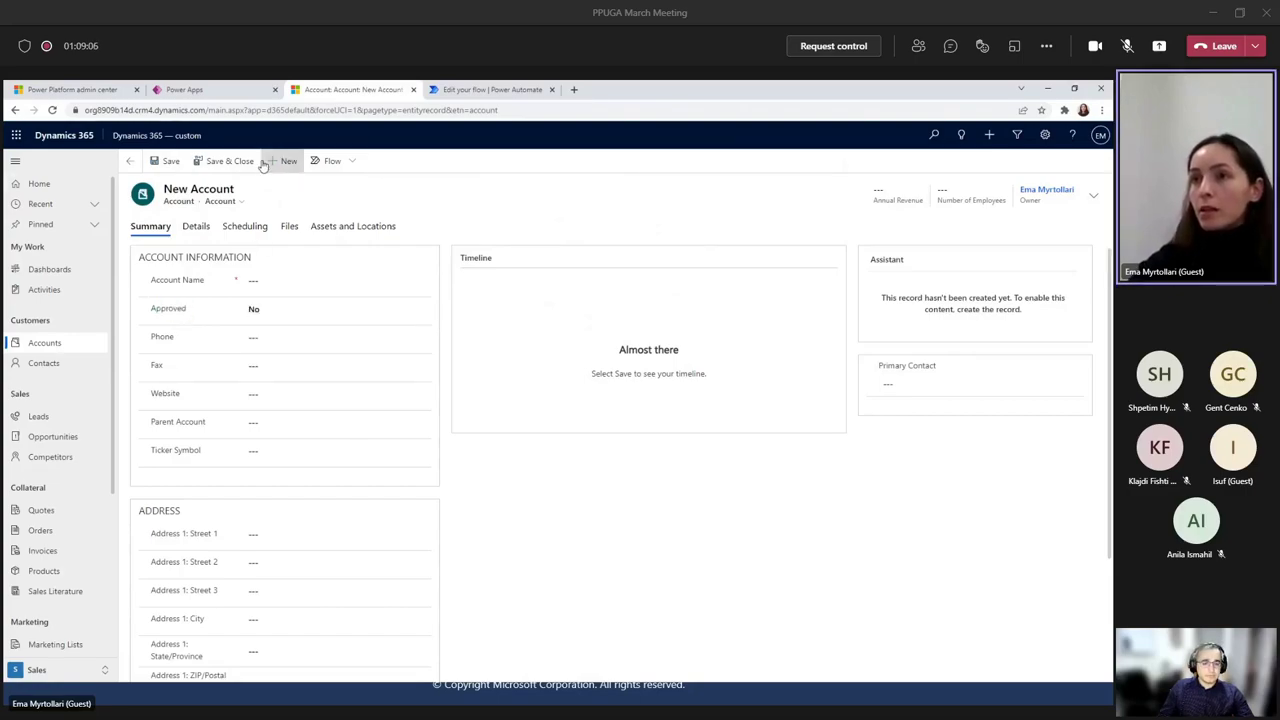
click(129, 161)
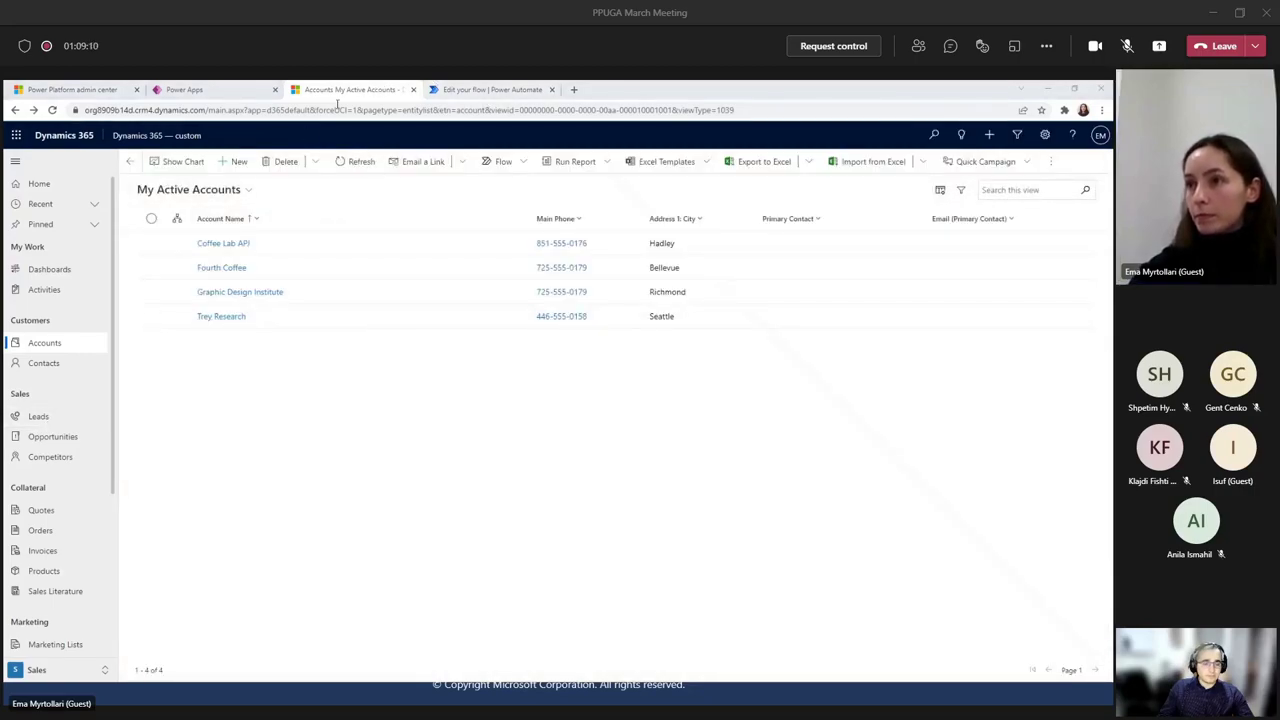
Switch to Power Apps at the Customizations - EM solution, with its browser tab placed ahead of the Dynamics 365 one.
drag(337, 94, 232, 93)
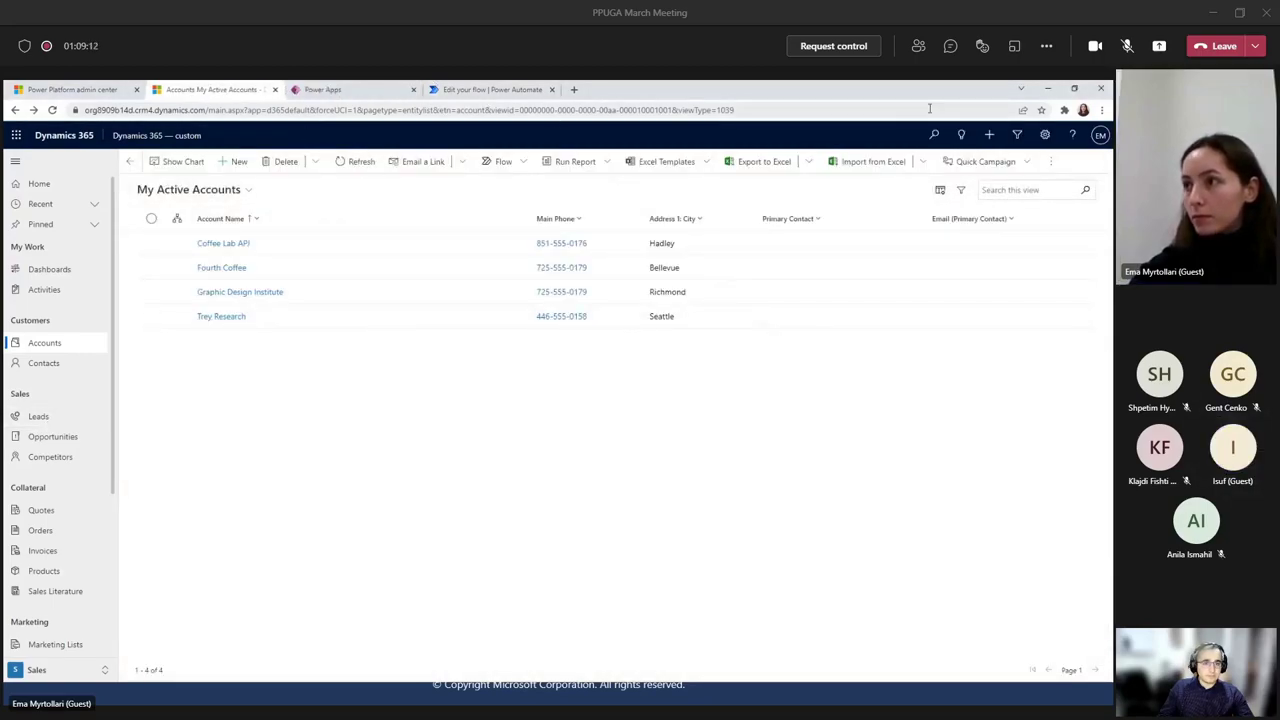
drag(928, 96, 900, 80)
click(322, 89)
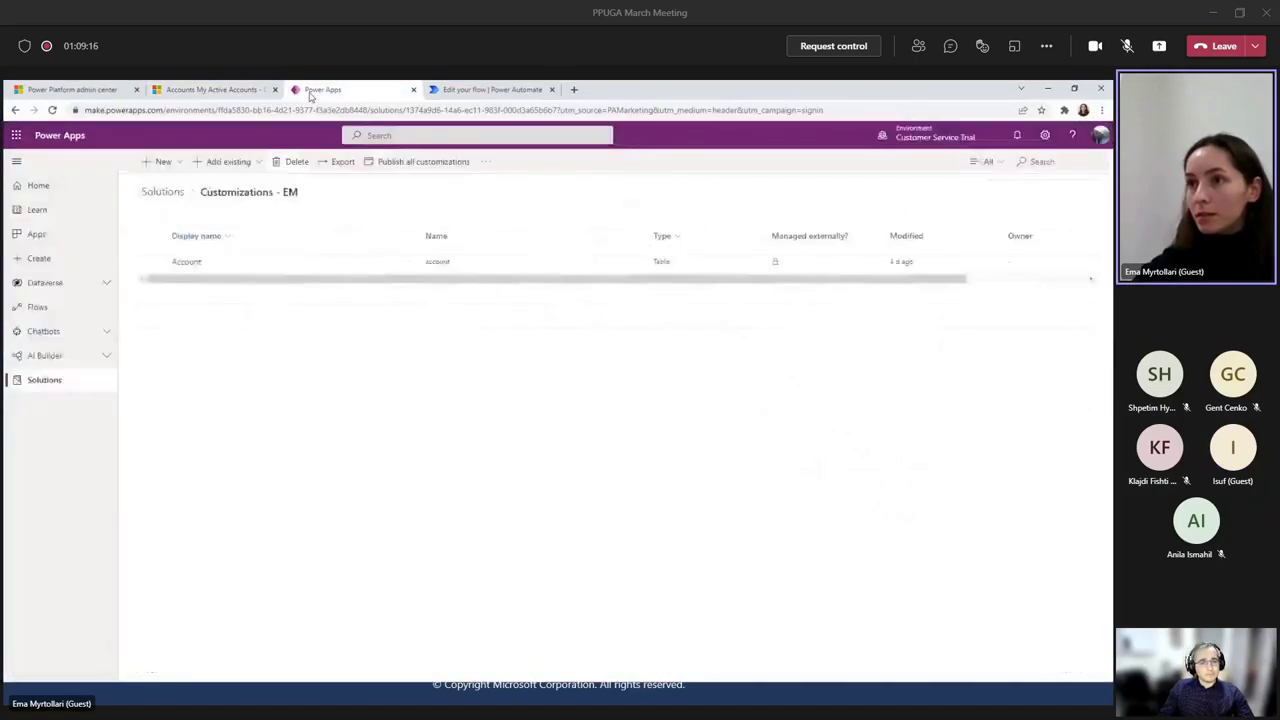
drag(322, 89, 195, 90)
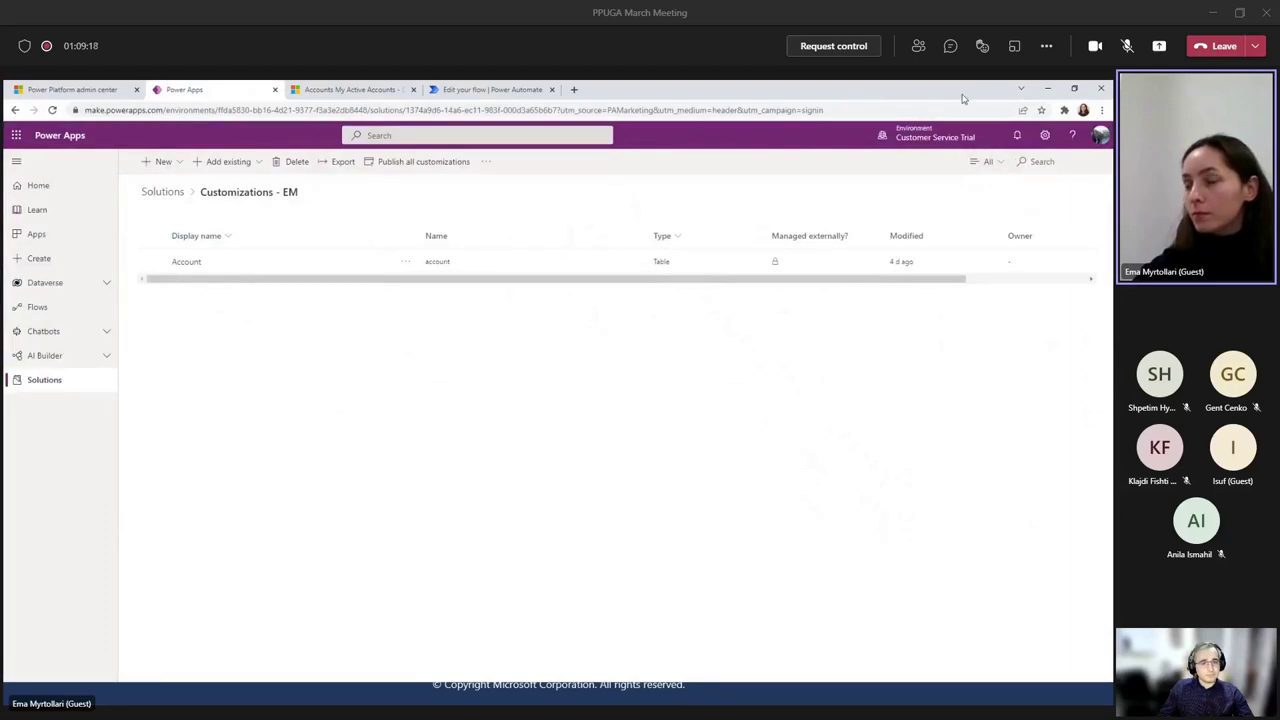
Switch to Power Automate's list of cloud flows and maximize the browser window.
double_click(963, 94)
click(740, 301)
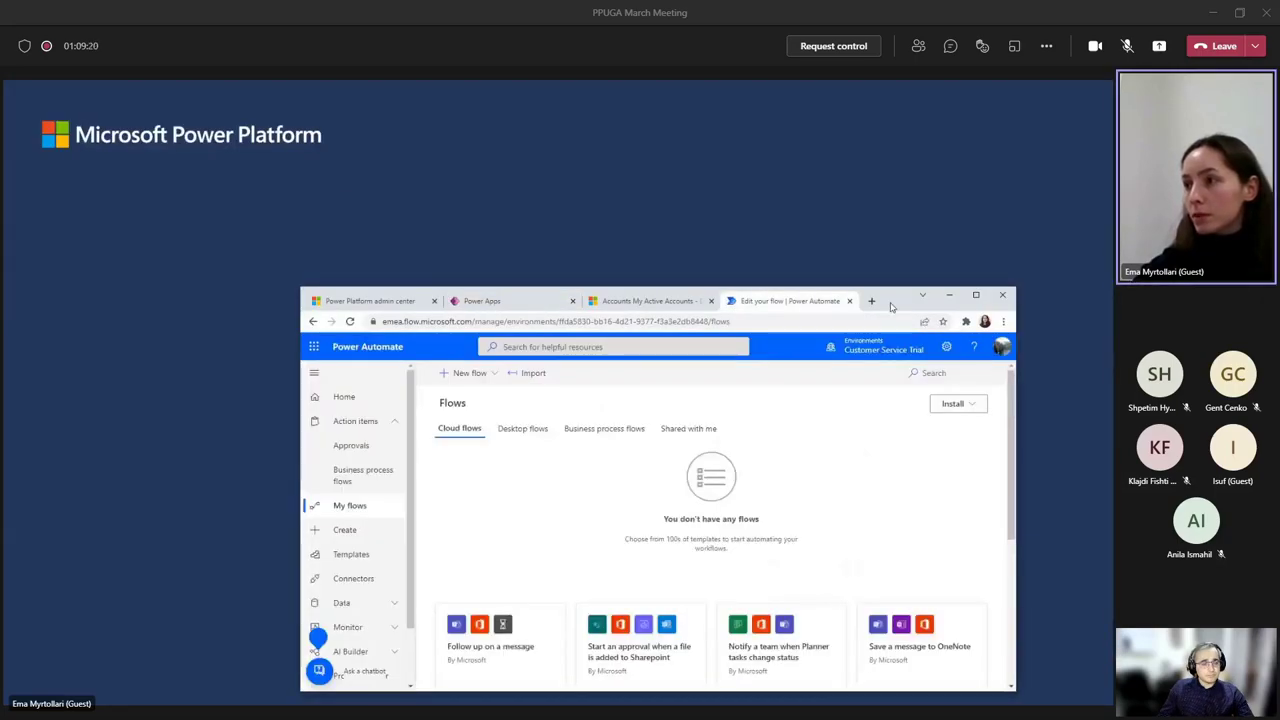
key(super+Up)
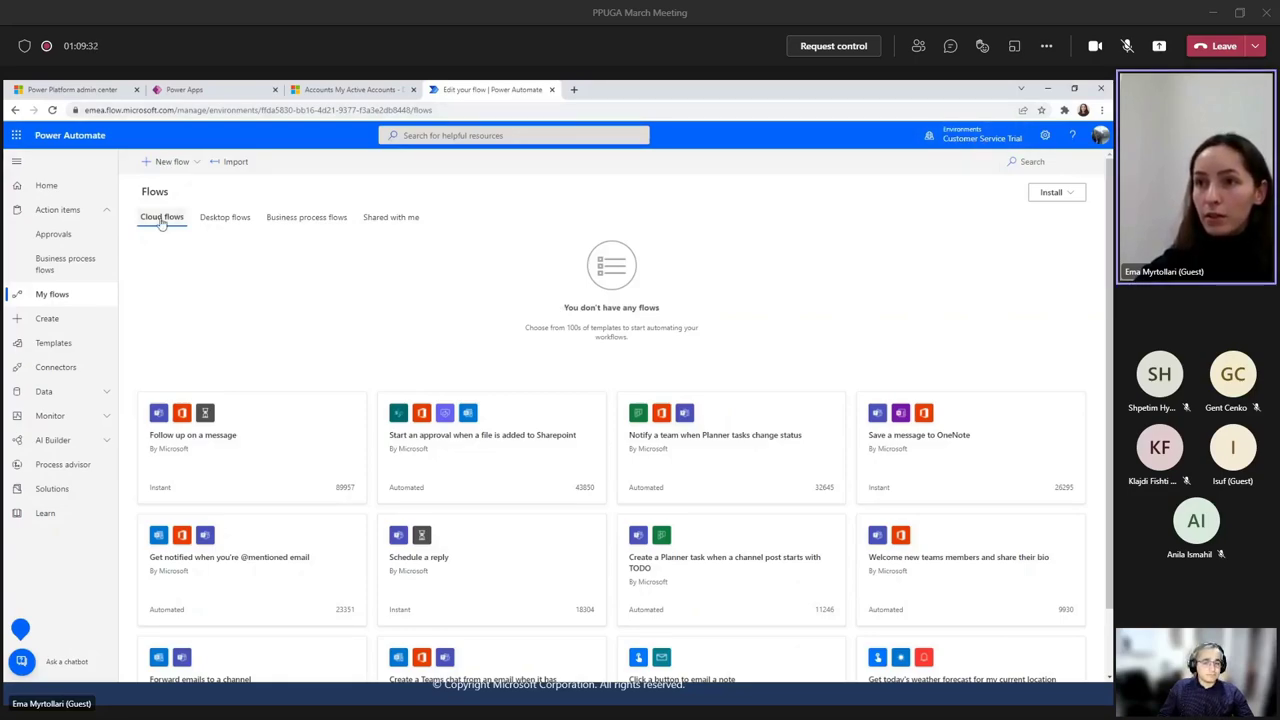
Create an automated cloud flow named Approval Flow - EM with the Dataverse trigger "When a row is added, modified or deleted".
click(170, 161)
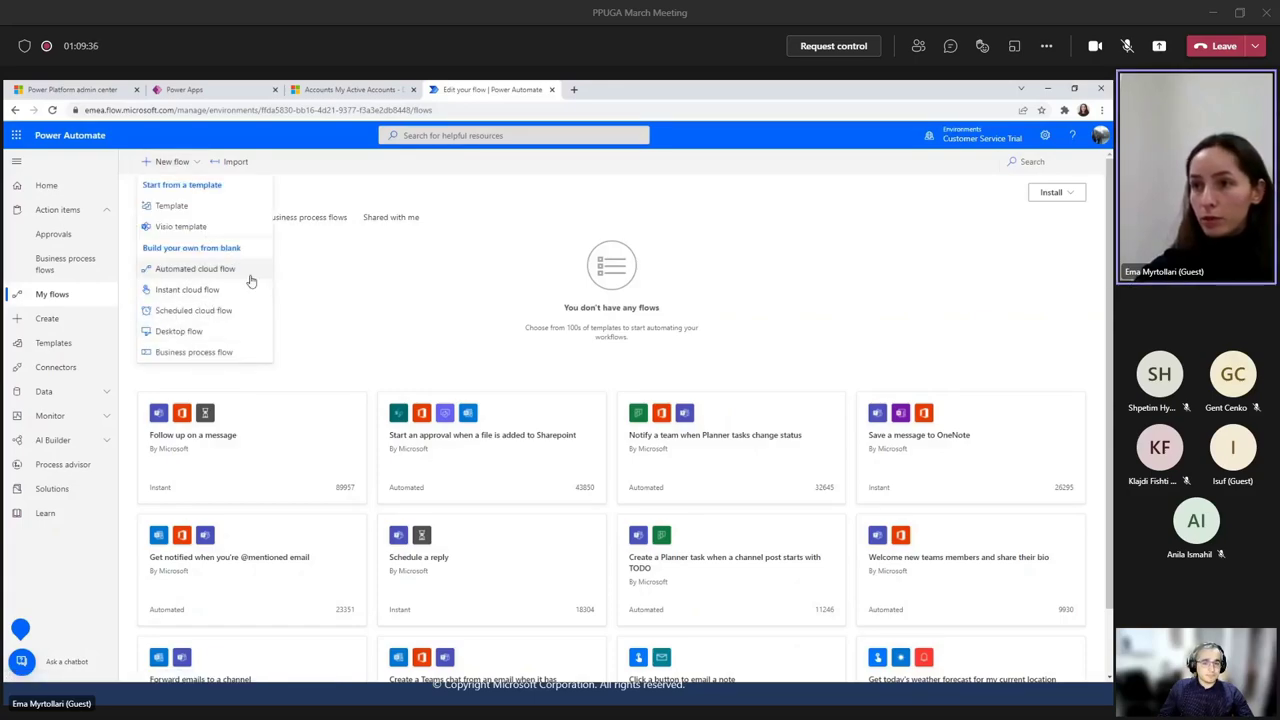
click(195, 269)
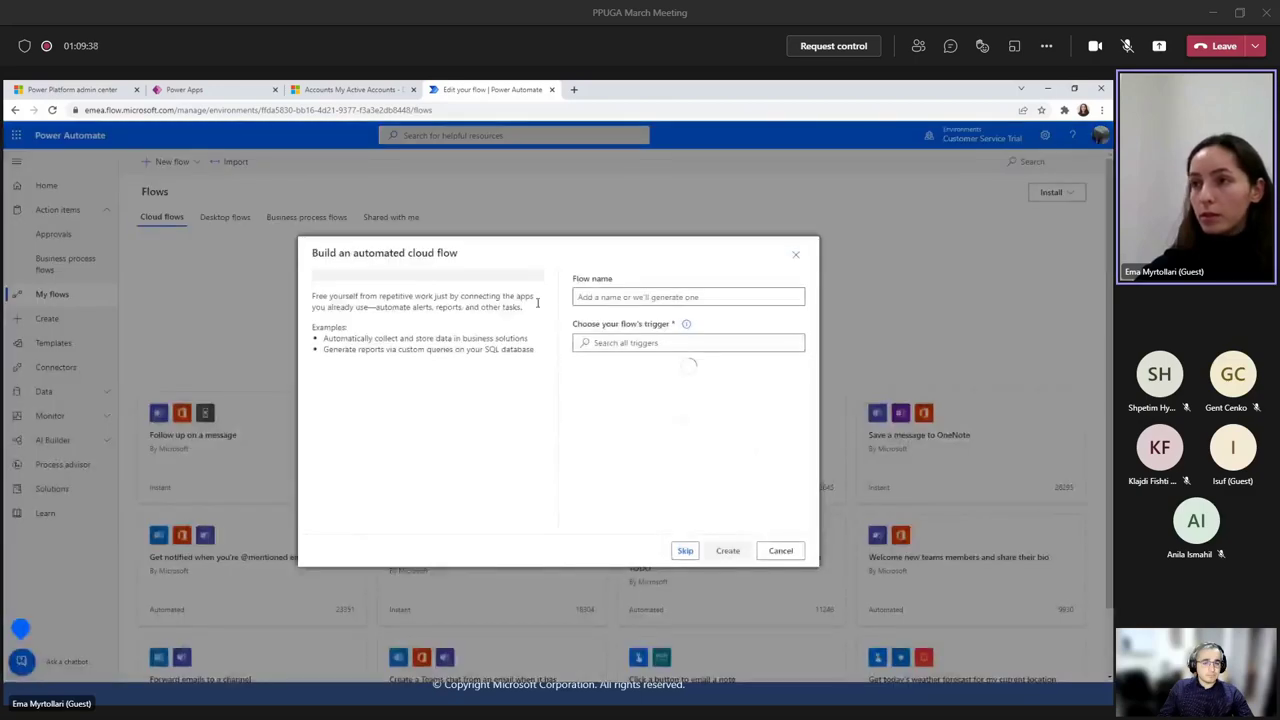
text(Approval)
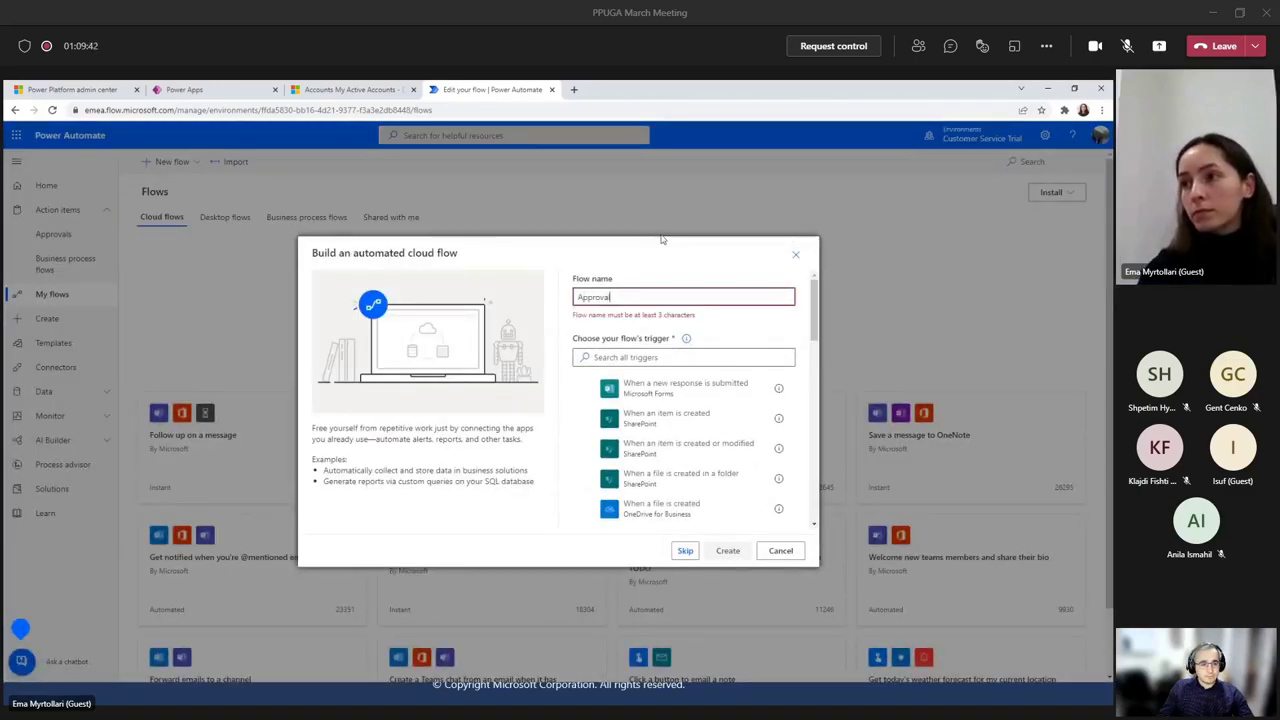
text( Flow - EM)
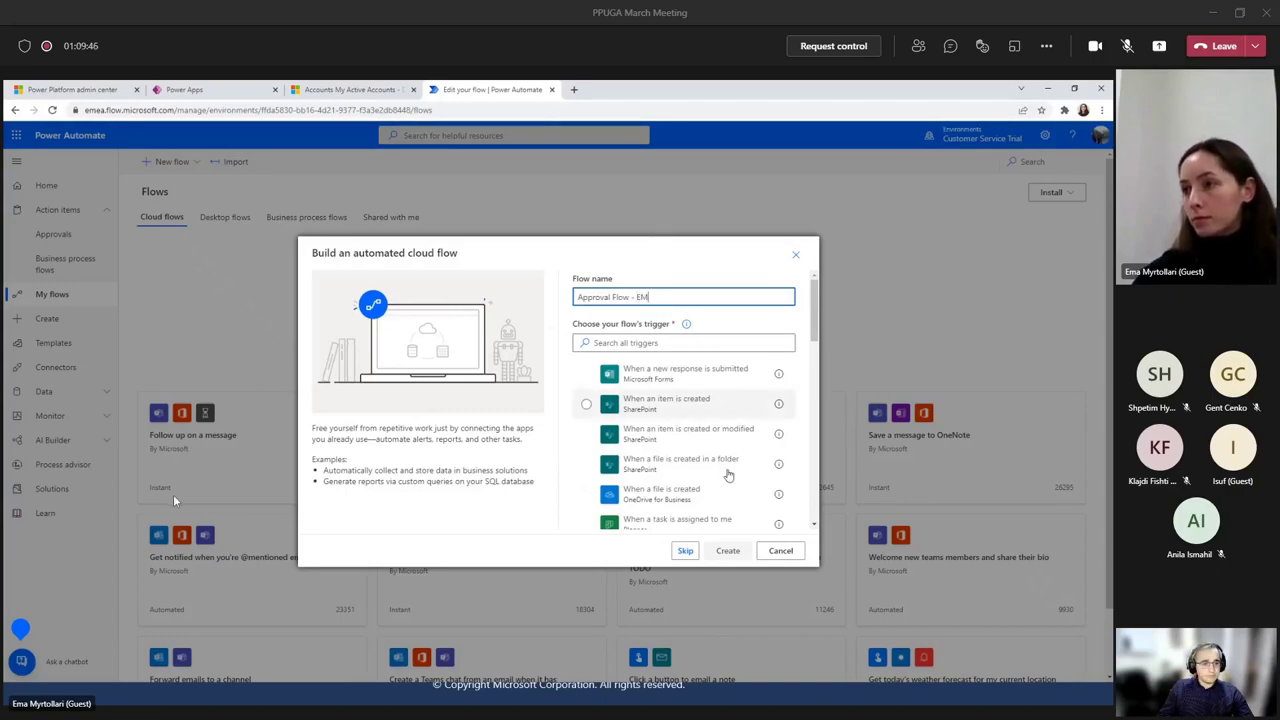
click(668, 342)
text(dataverse)
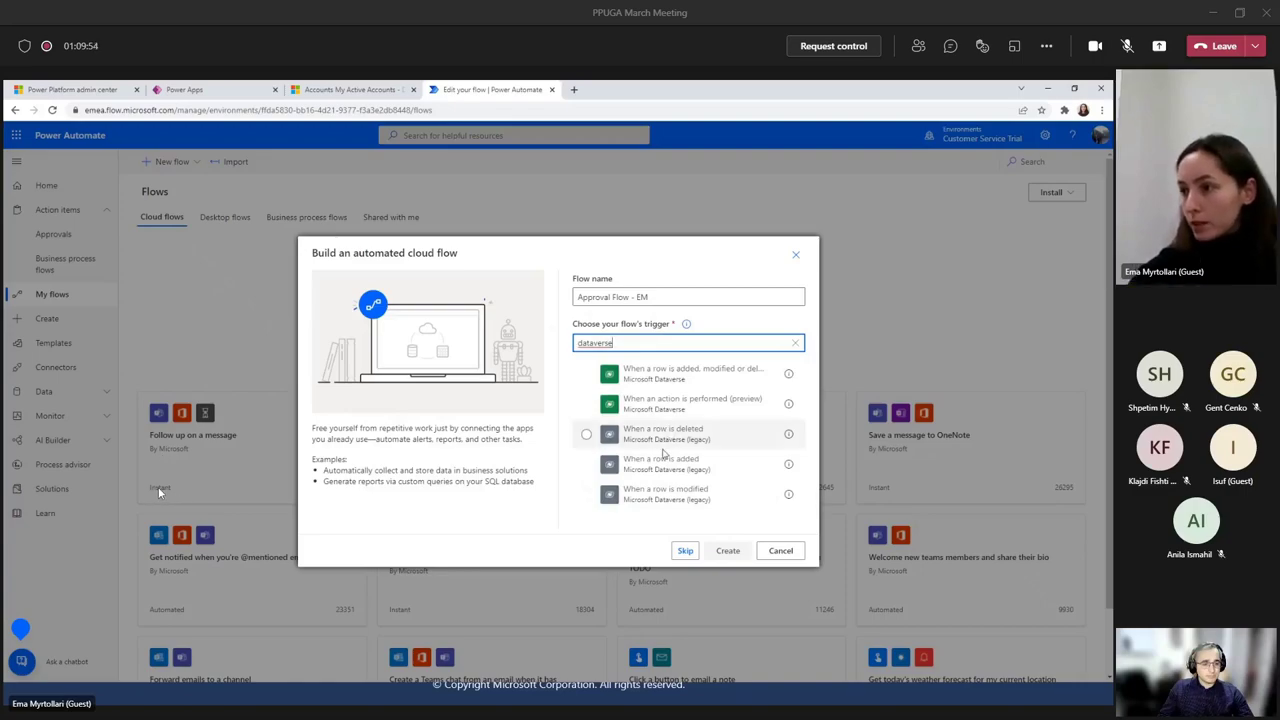
click(721, 384)
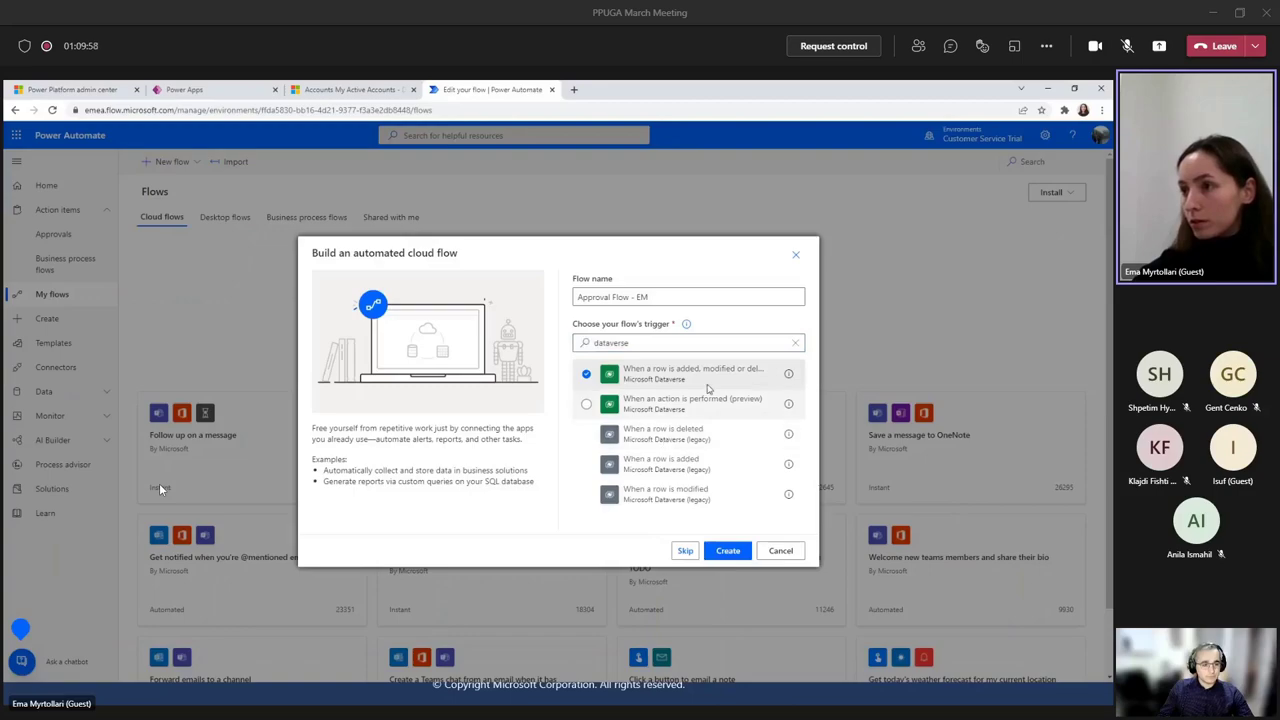
click(728, 550)
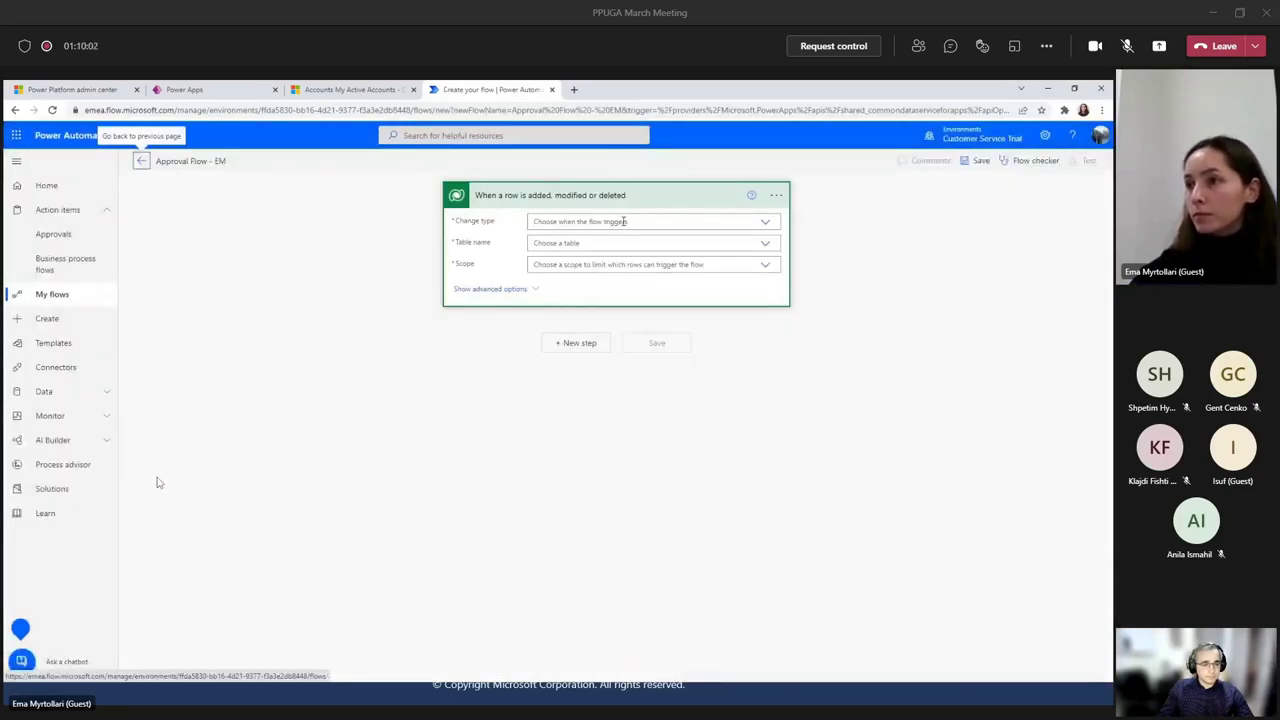
Configure the trigger with change type Added, table Accounts and scope Organization, and try to save the flow.
click(623, 221)
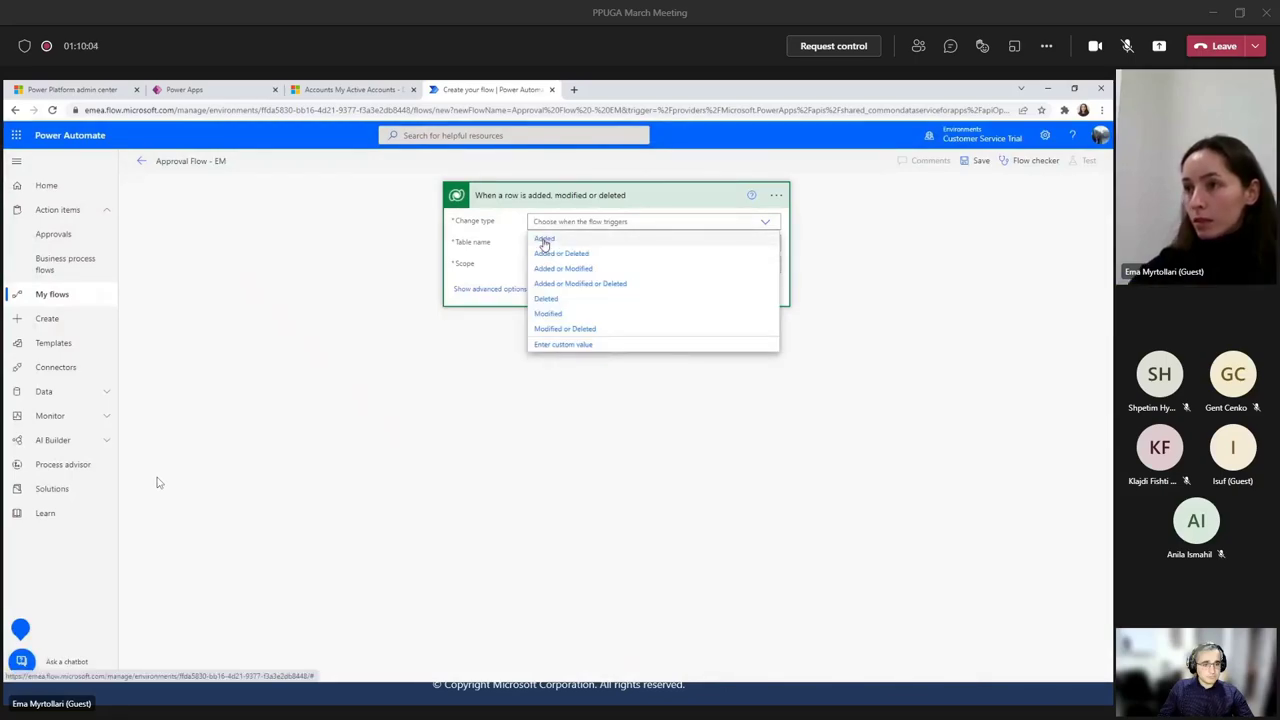
click(543, 241)
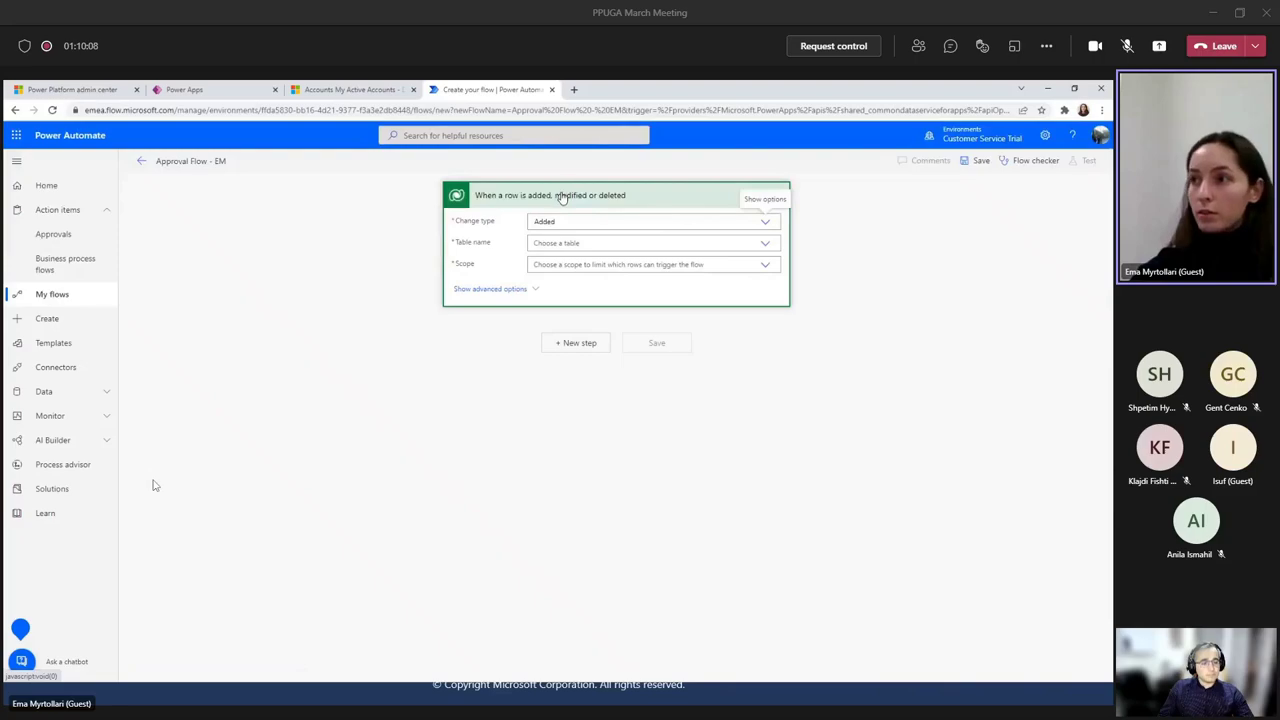
click(664, 245)
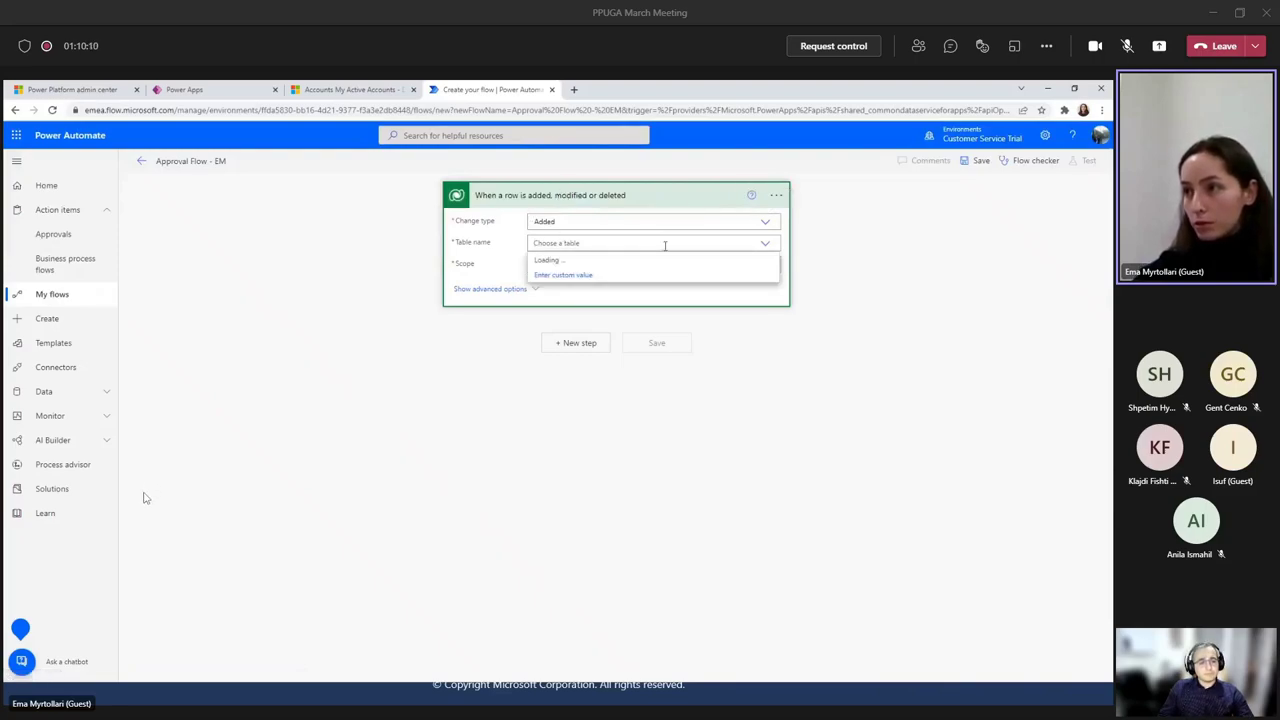
click(559, 307)
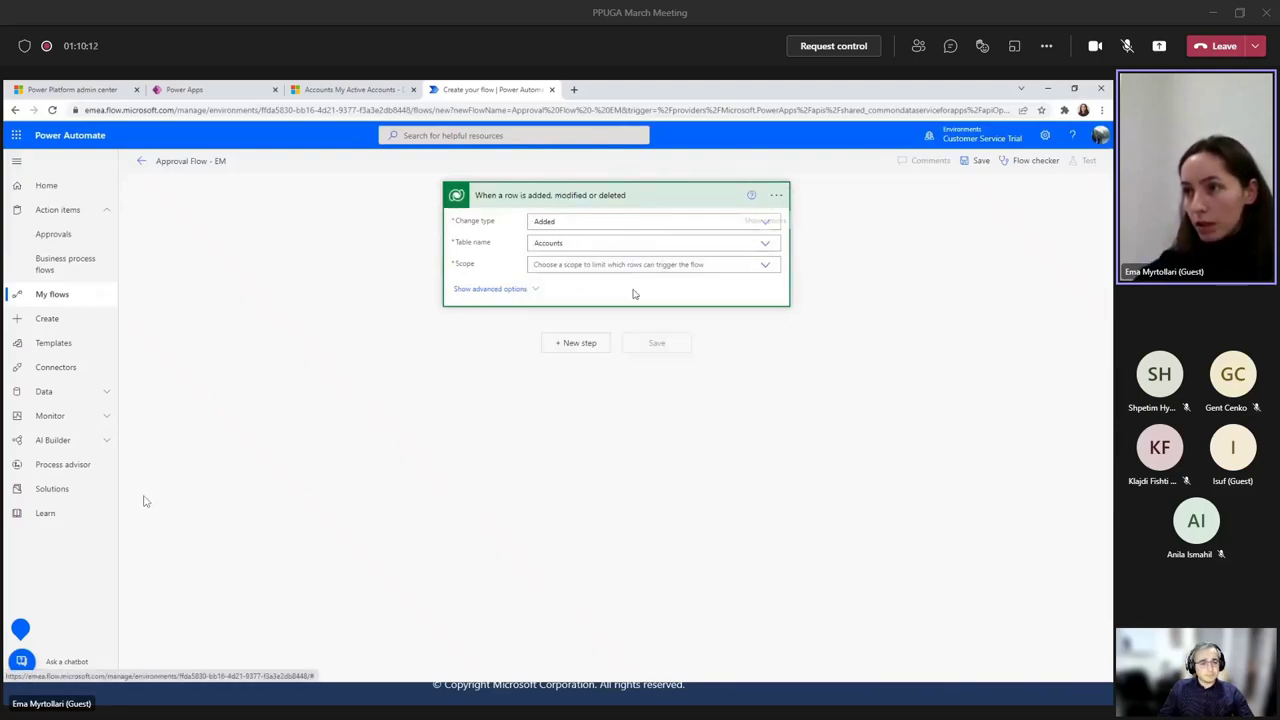
click(753, 266)
click(753, 266)
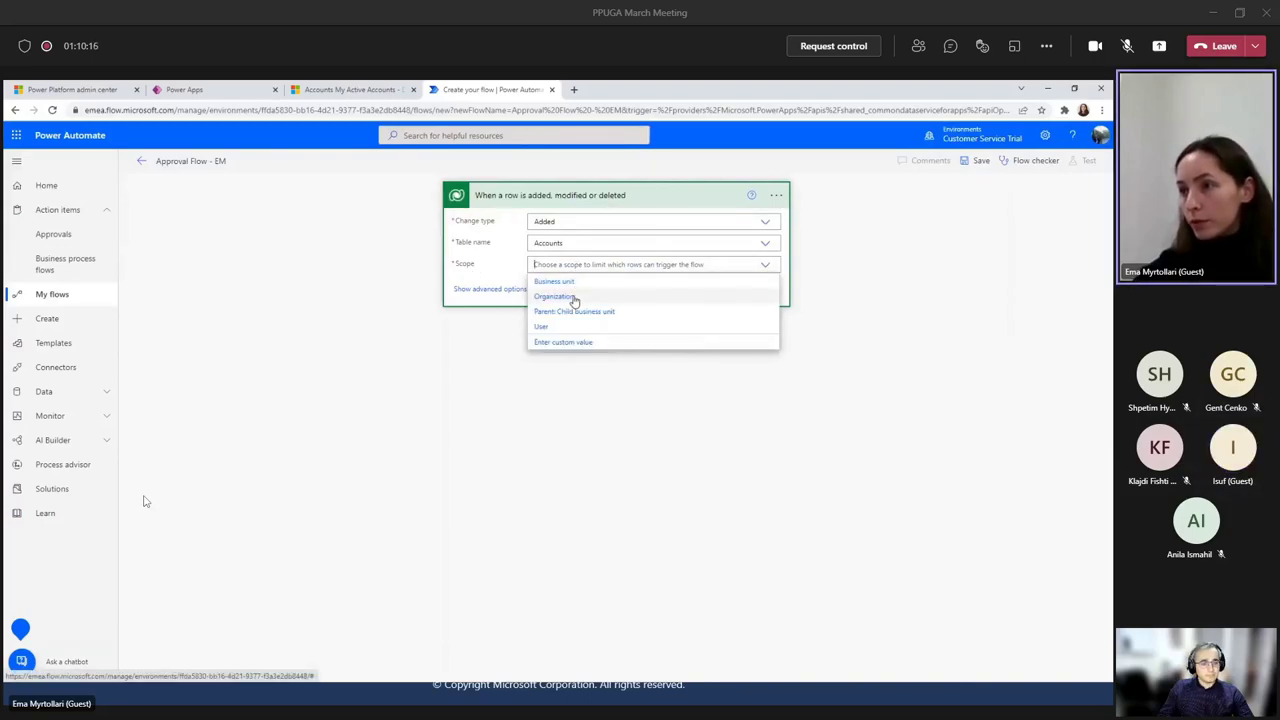
click(569, 299)
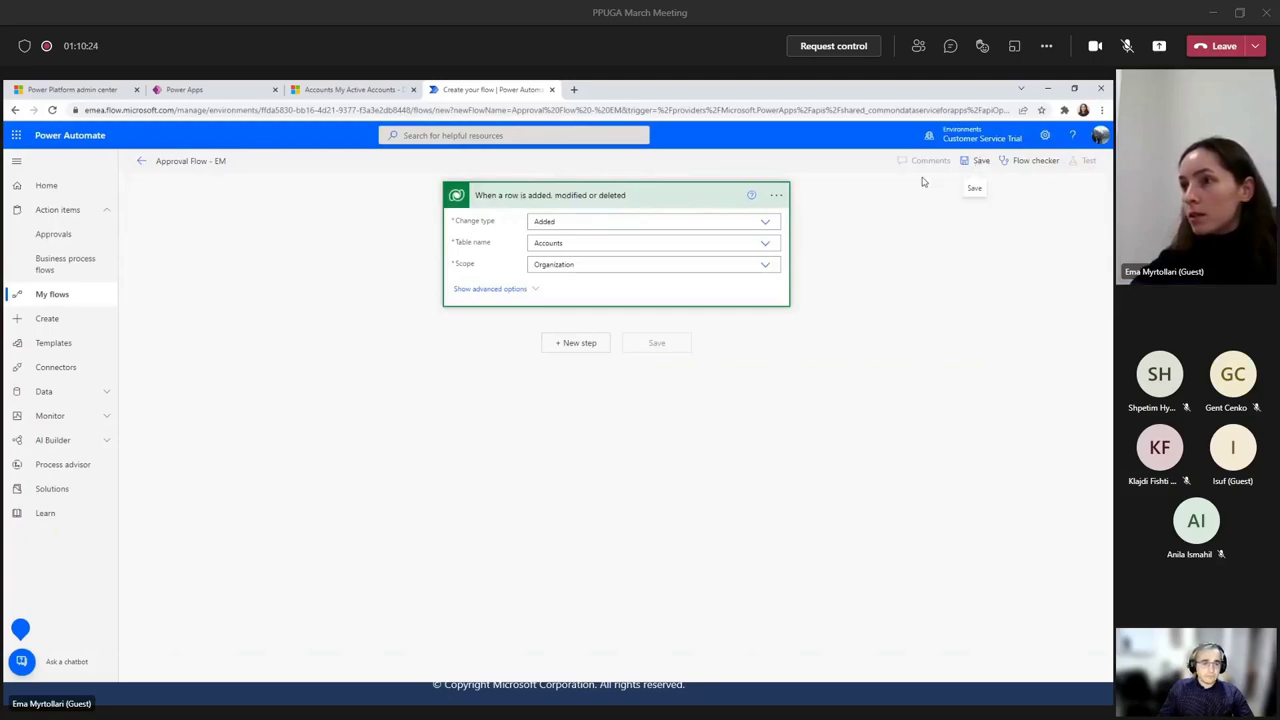
click(980, 161)
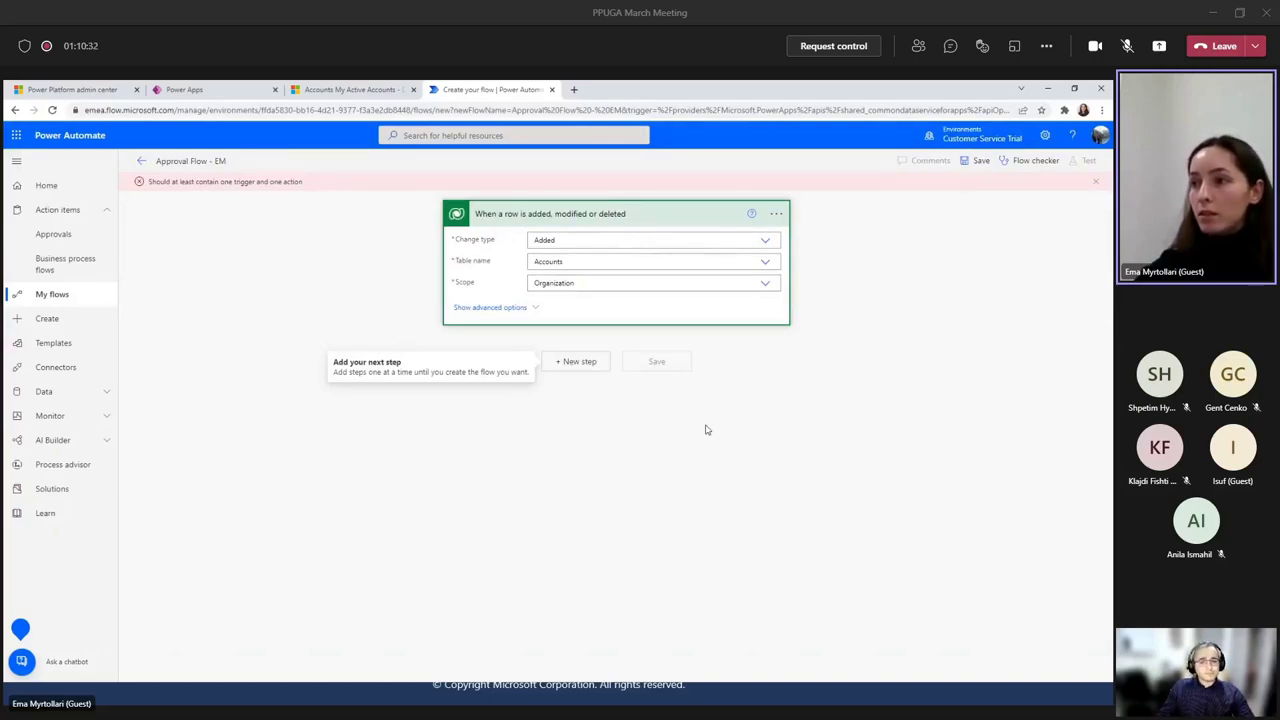
Add the Approvals action "Start and wait for an approval" after the trigger.
click(580, 362)
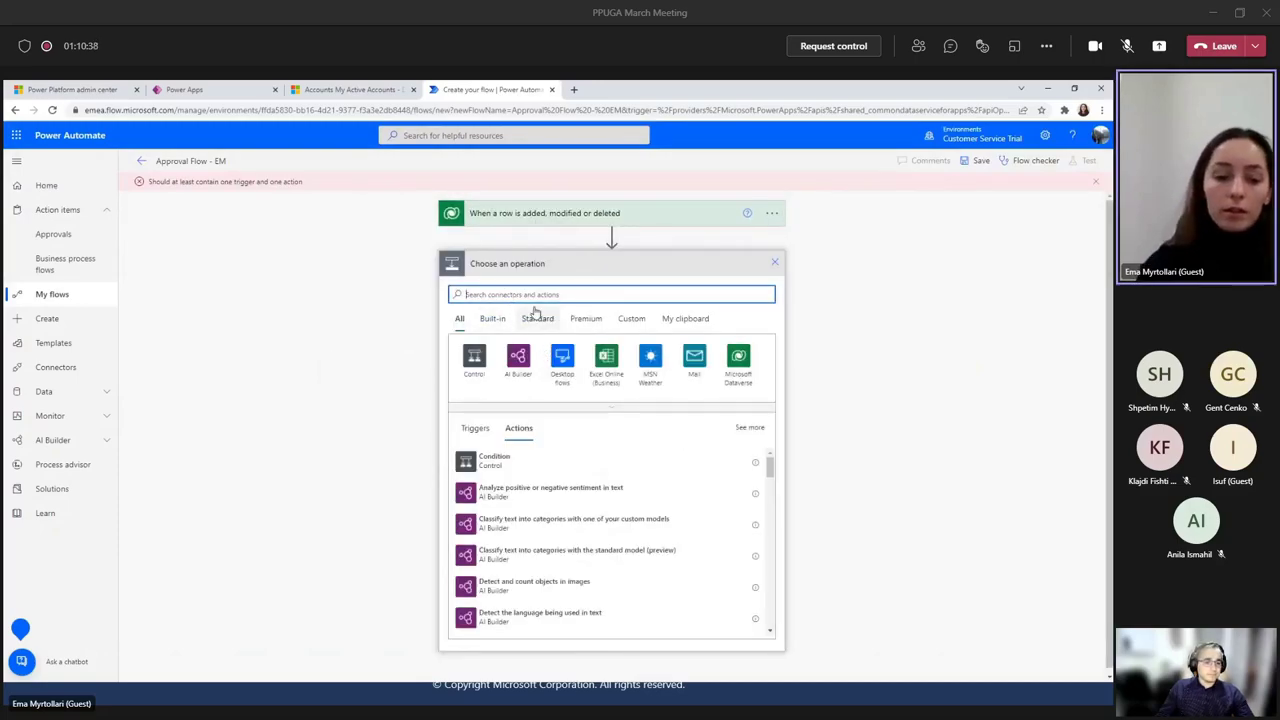
text(app)
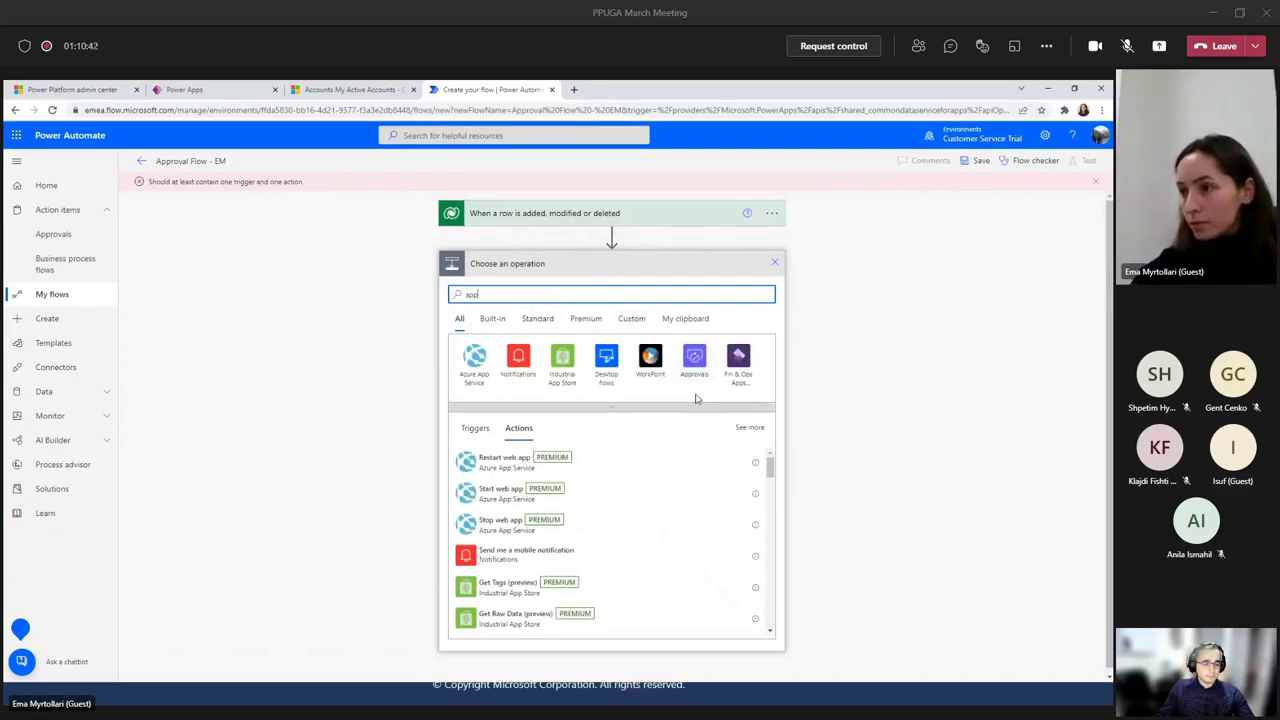
click(694, 360)
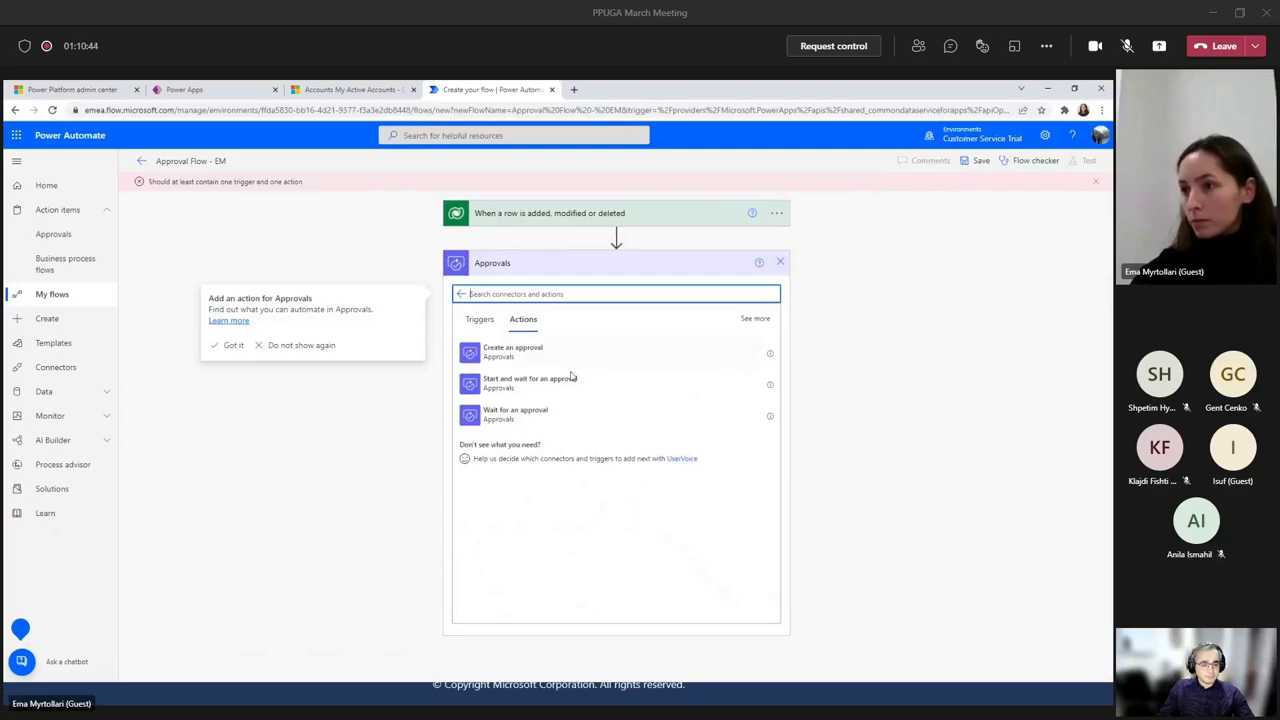
click(572, 384)
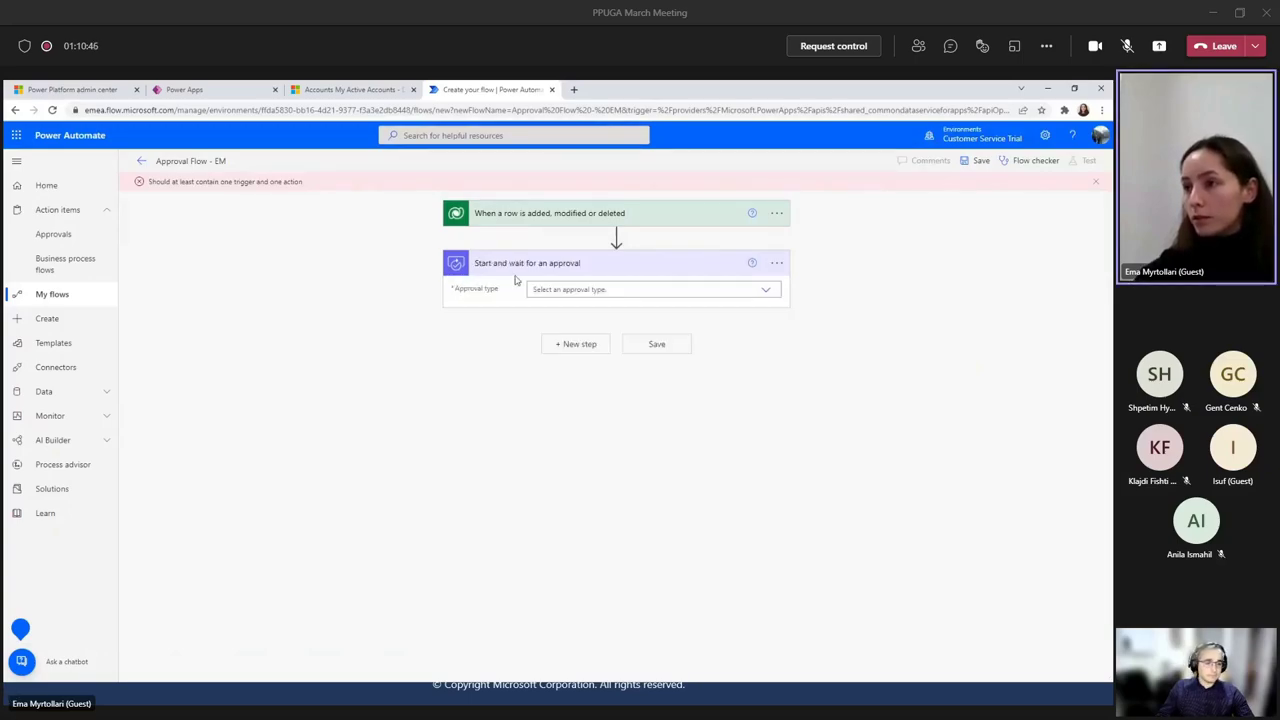
Set the approval type to "Approve/Reject - First to respond".
click(764, 291)
click(770, 295)
click(766, 291)
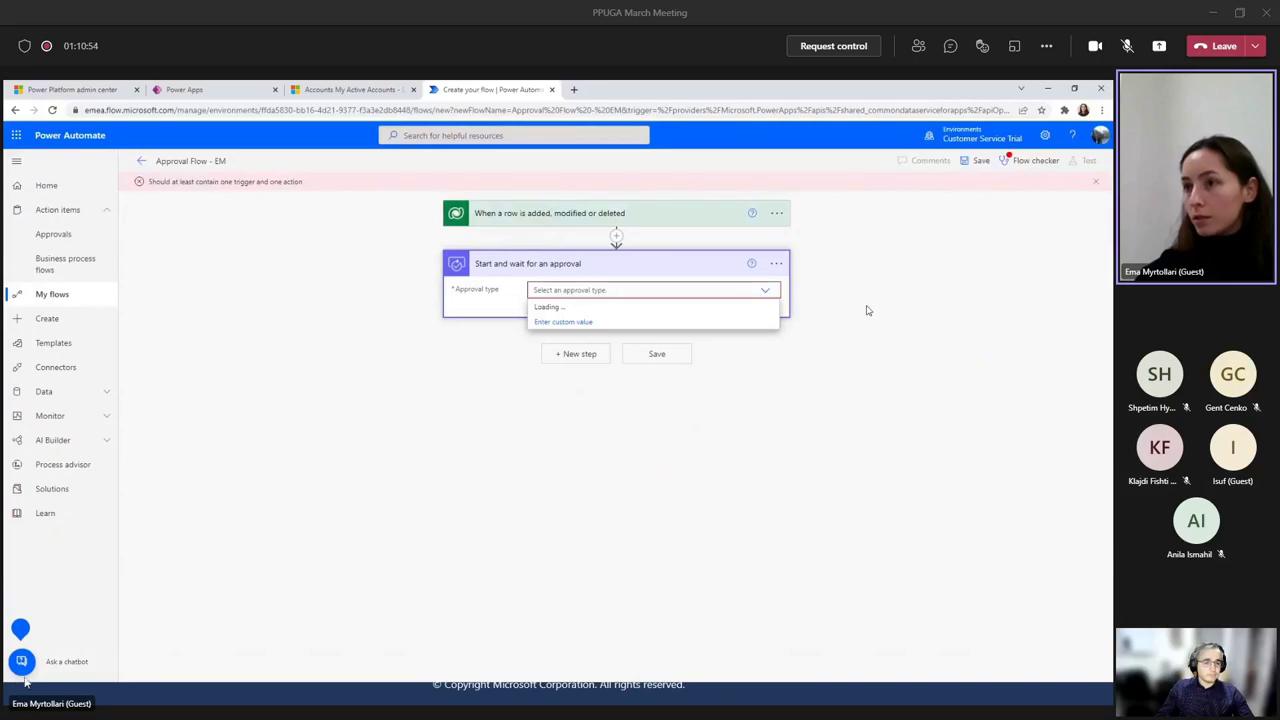
click(757, 287)
click(767, 292)
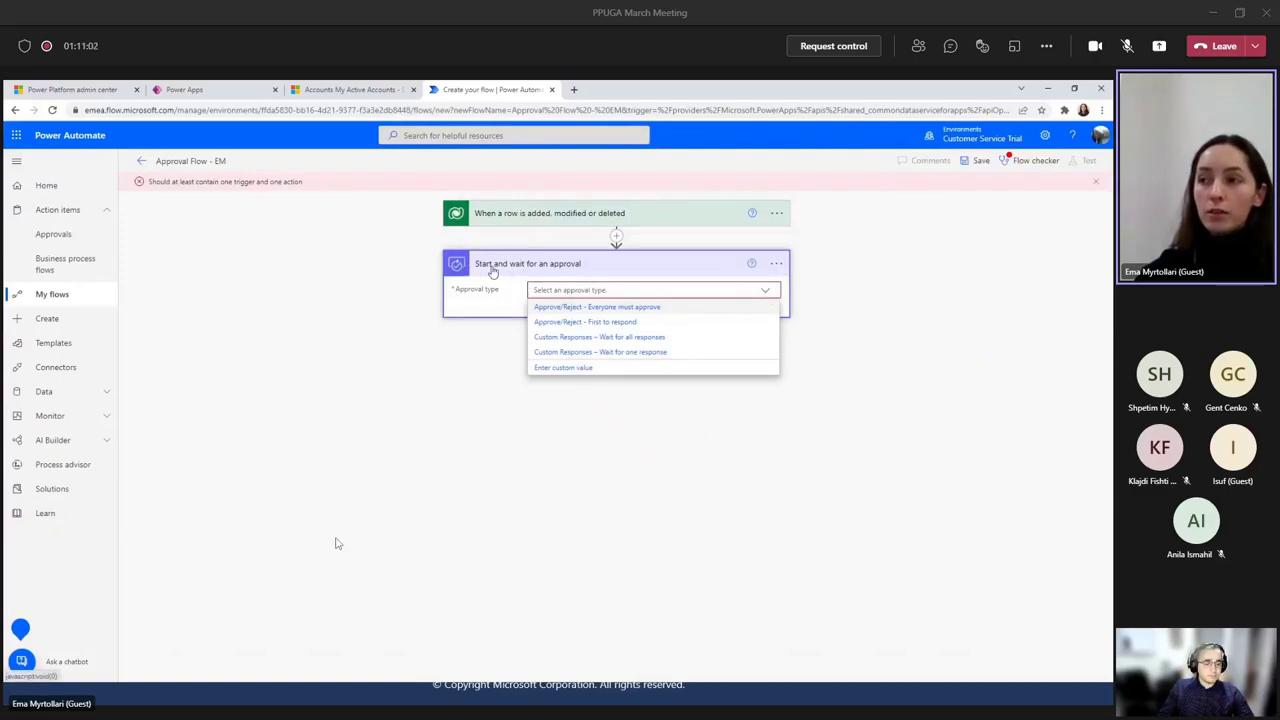
click(600, 323)
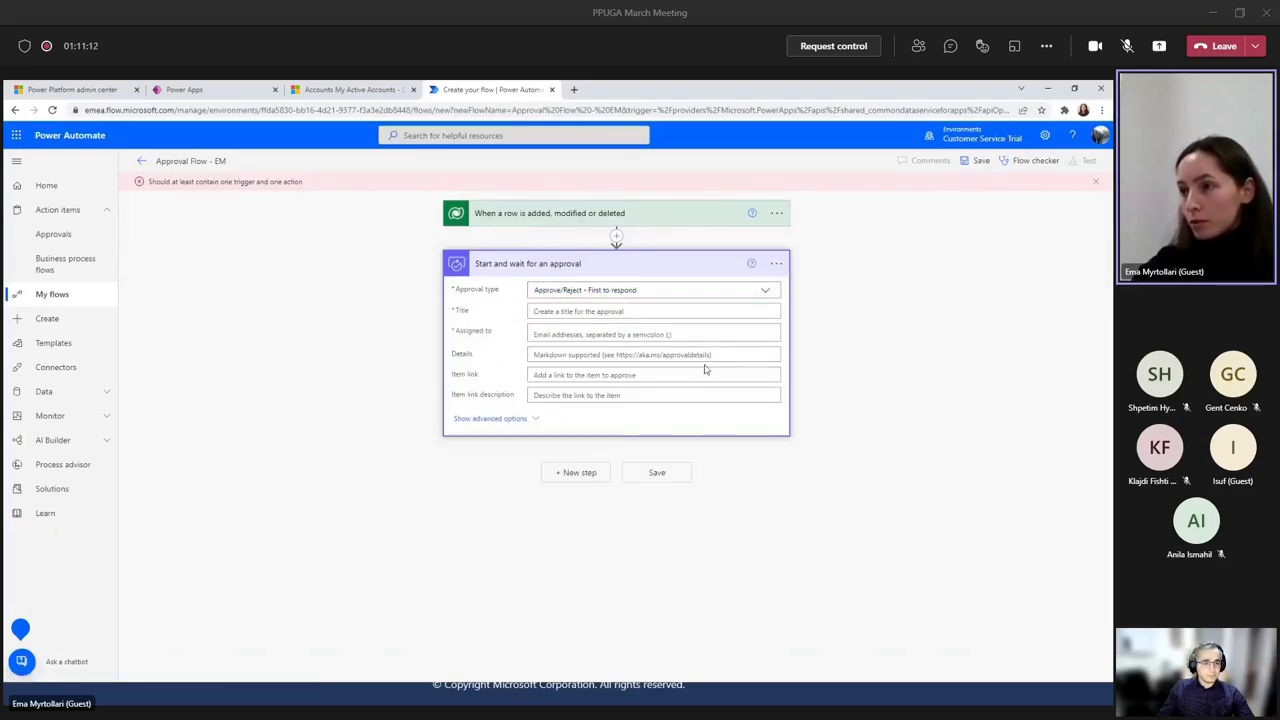
Title the approval "Approve creation of Business Account".
click(594, 312)
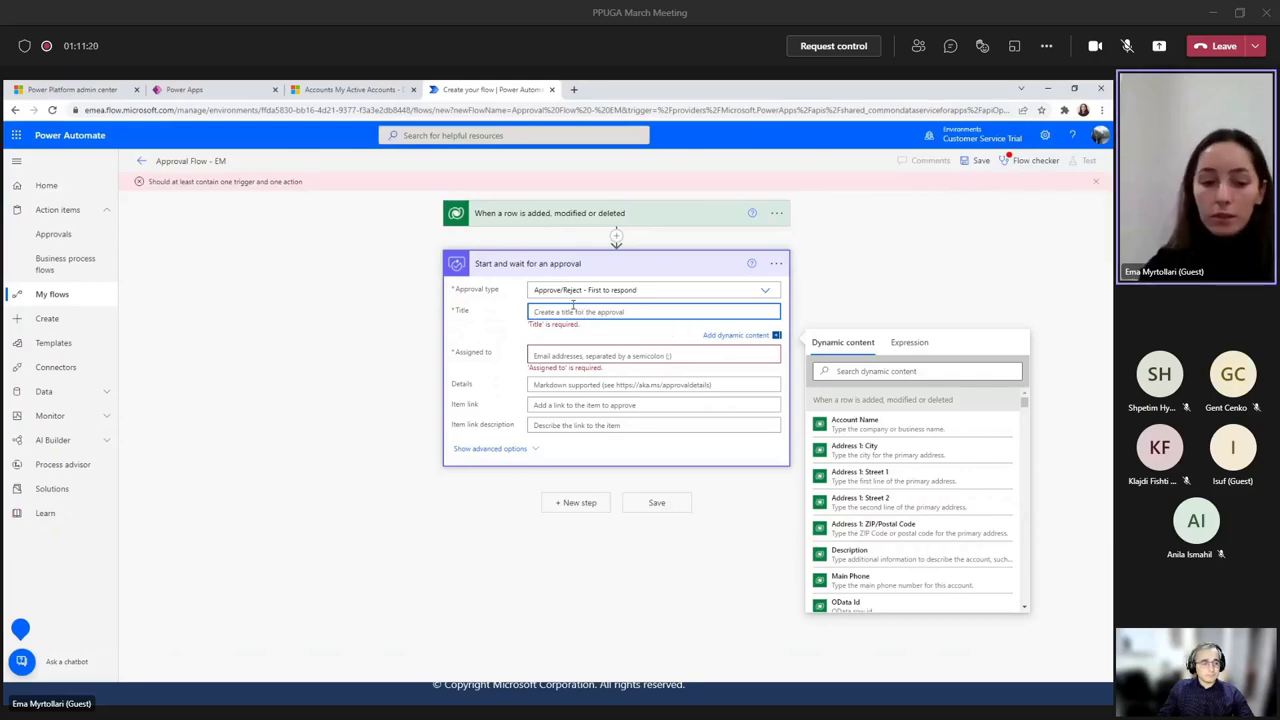
text(Appr)
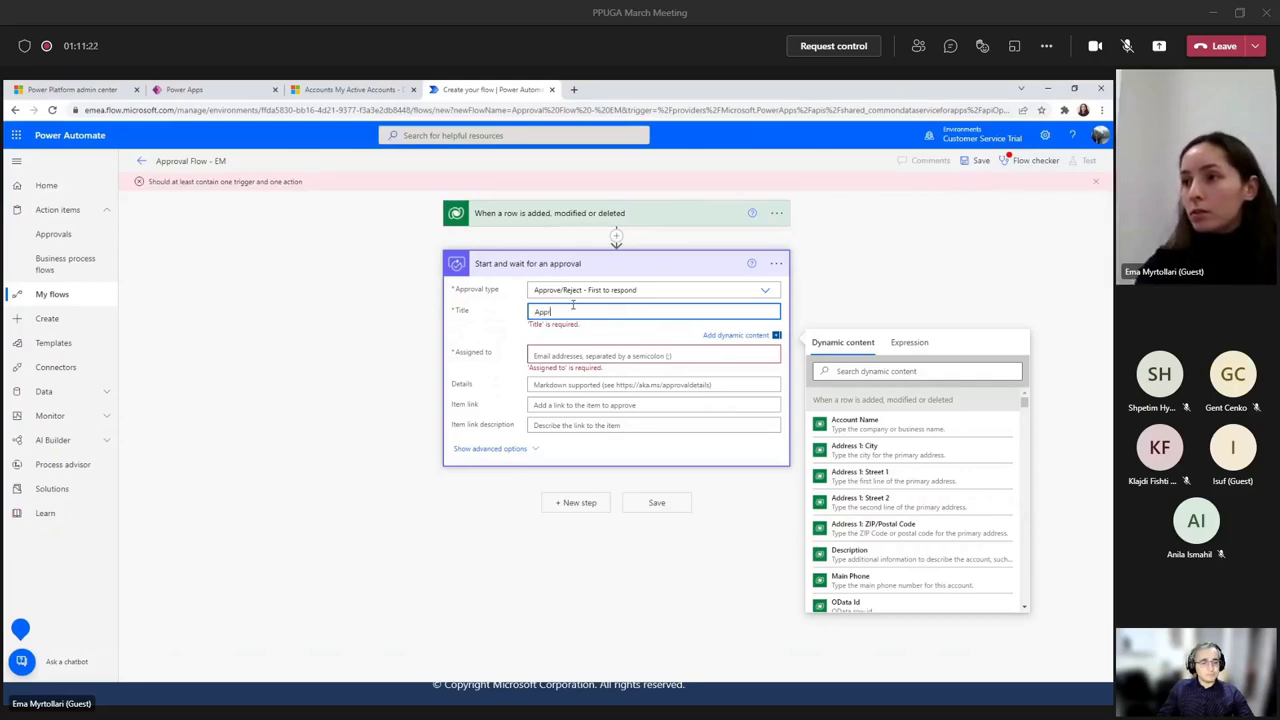
text(ove creation of B)
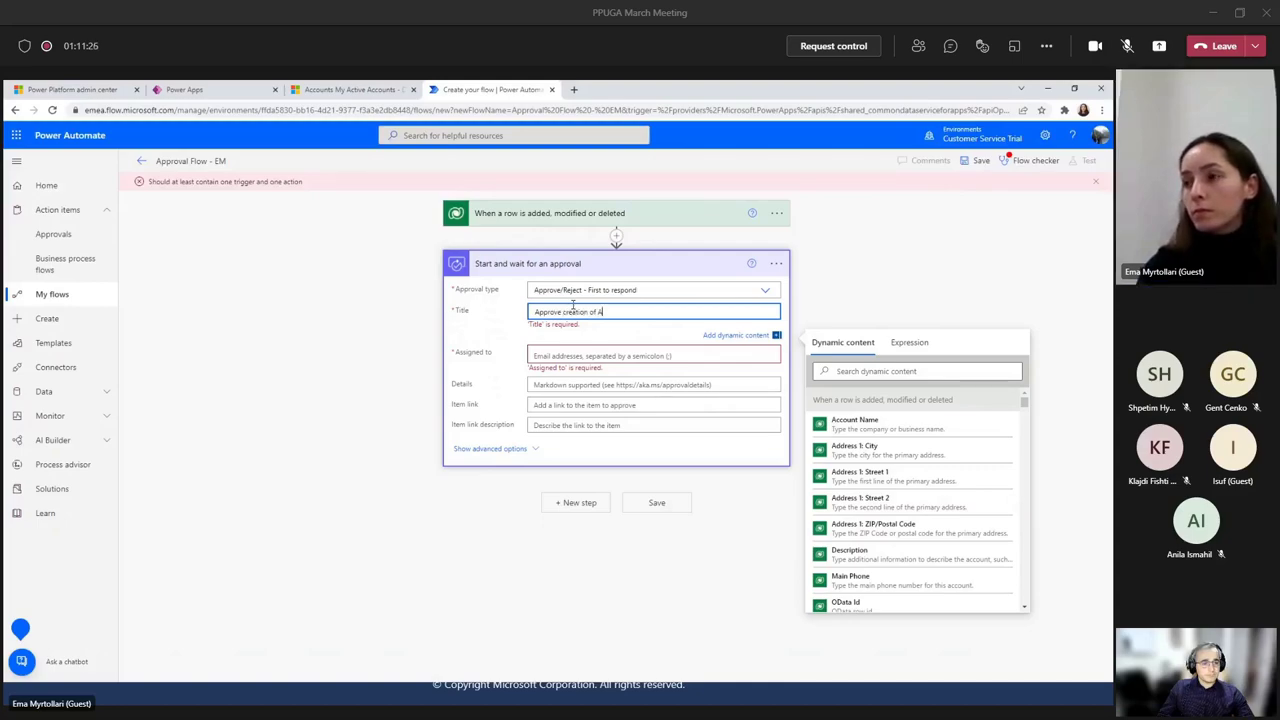
text(usiness Account)
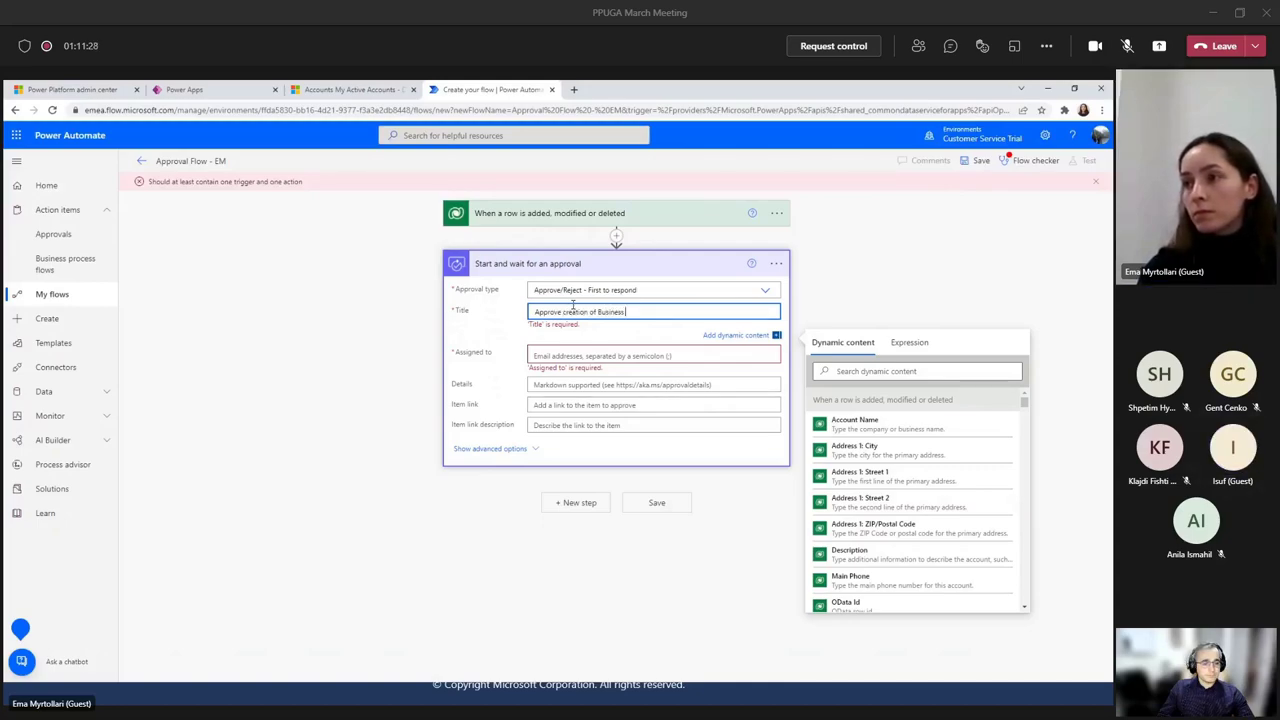
click(484, 369)
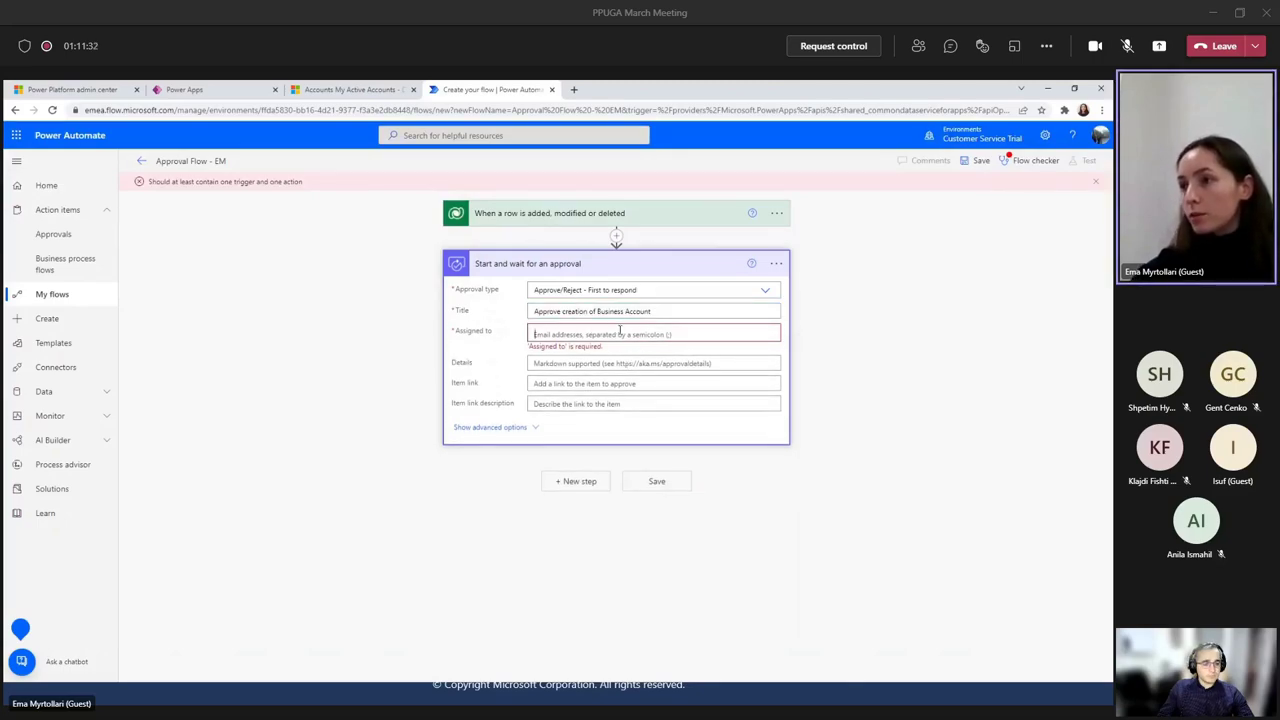
Assign the approval to the approver by entering that person in the Assigned to field.
click(620, 330)
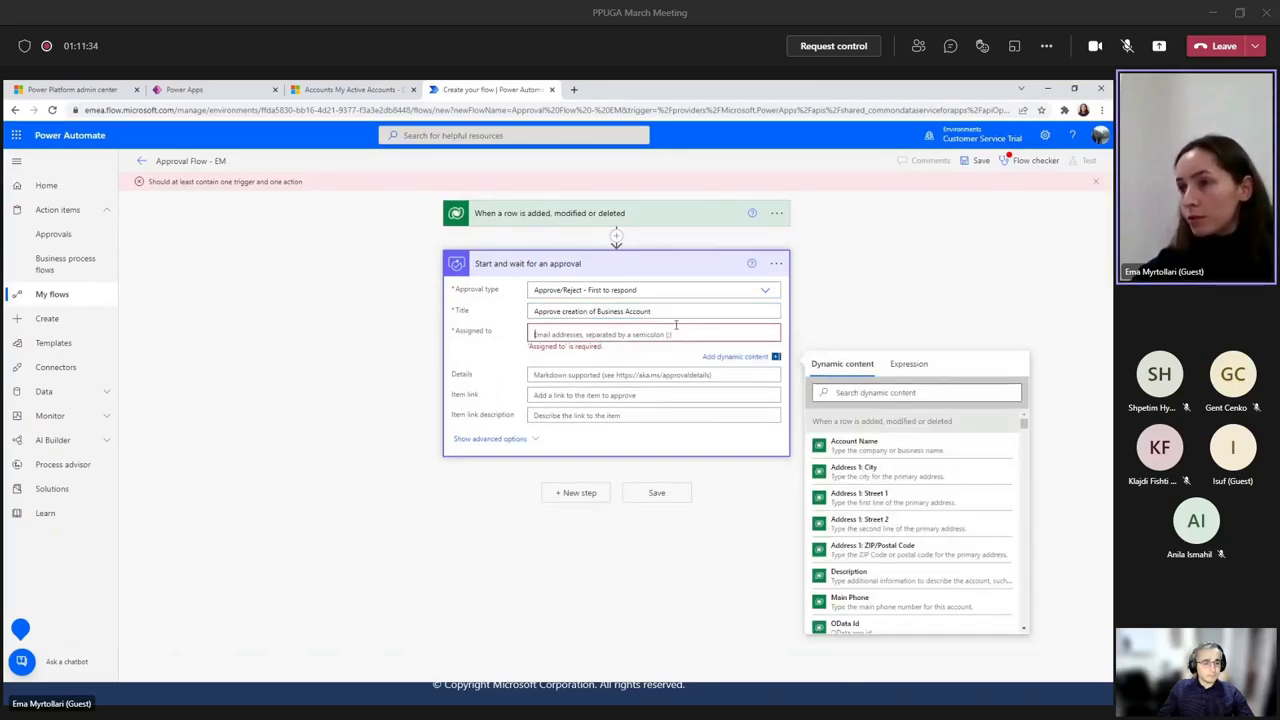
key(Escape)
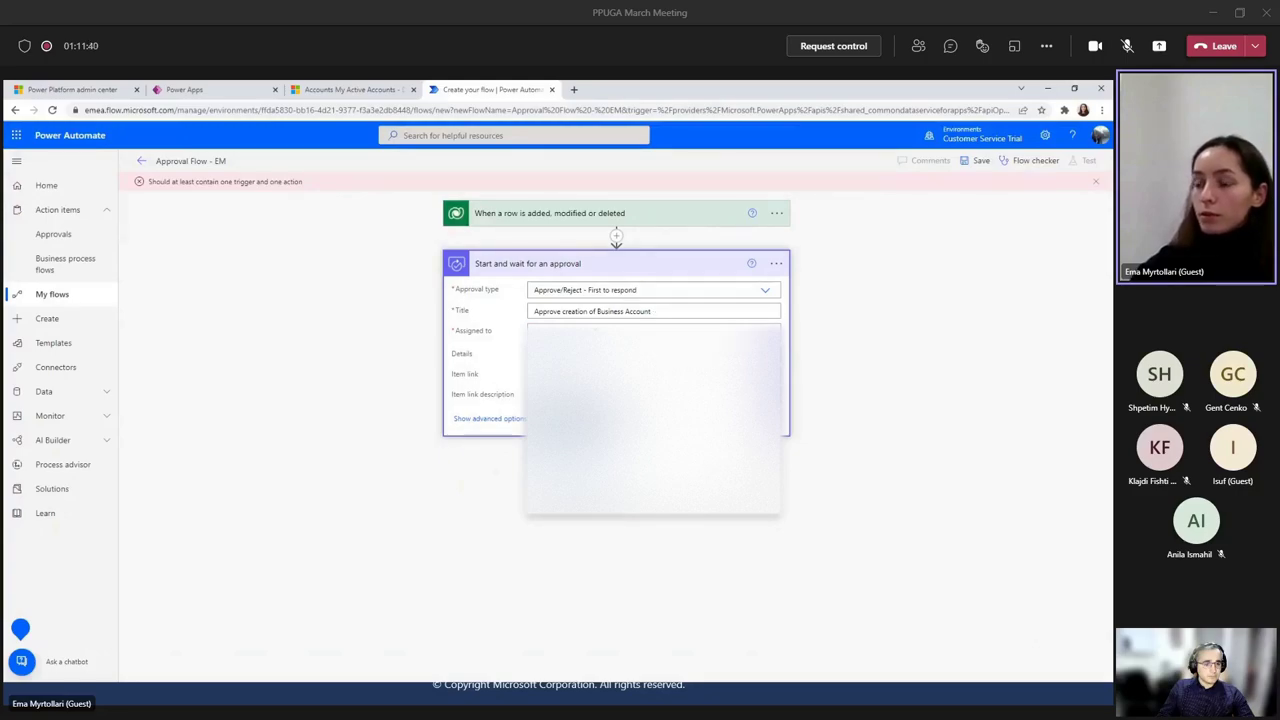
click(586, 330)
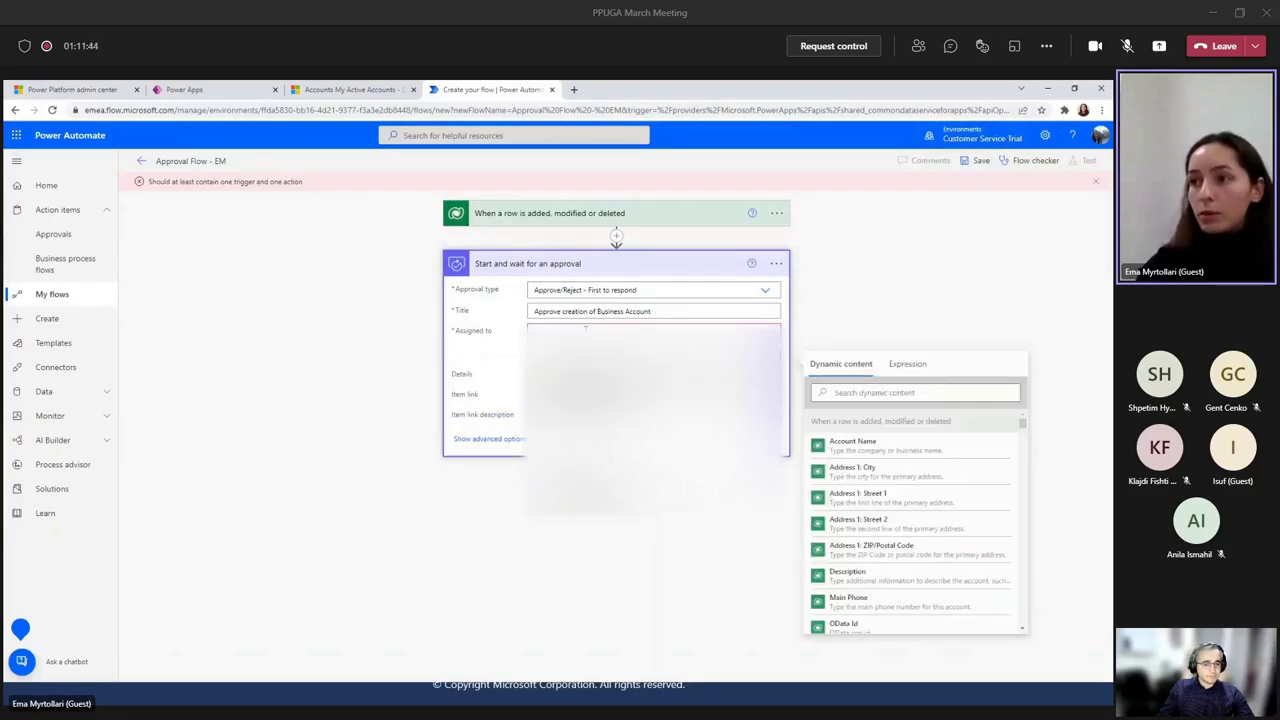
scroll(846, 505, down, 1)
scroll(846, 505, down, 1)
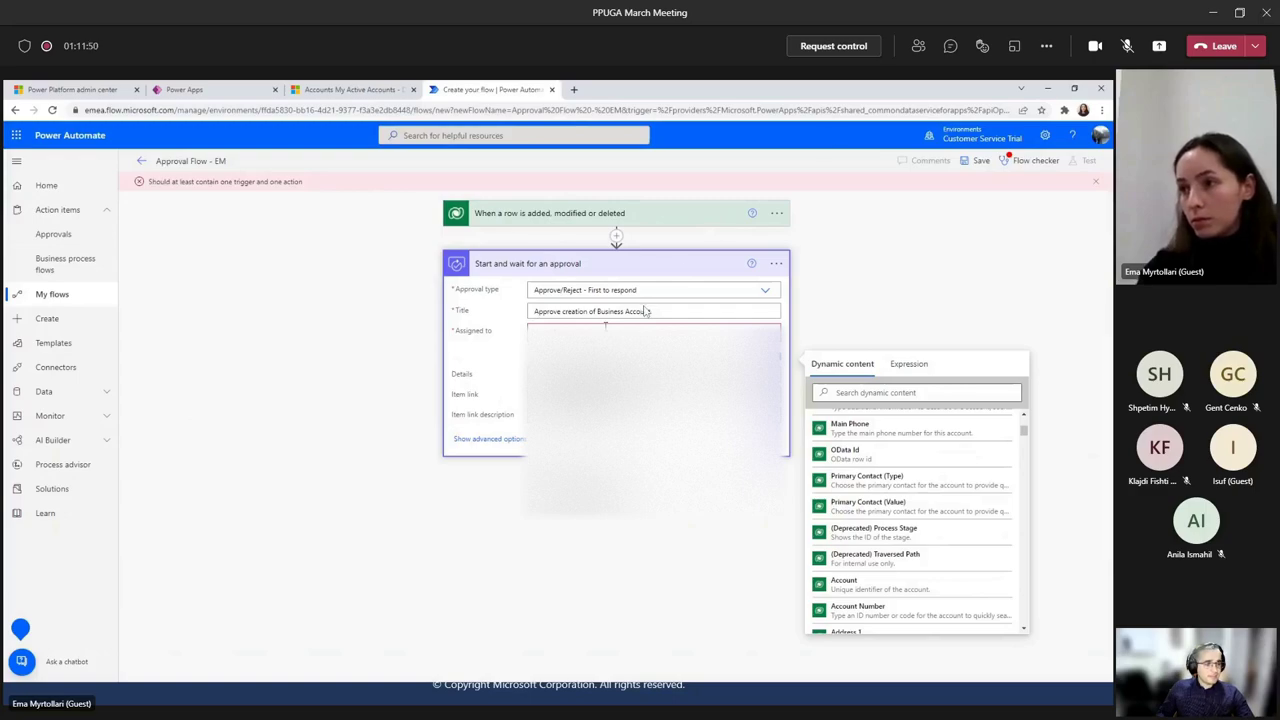
click(449, 448)
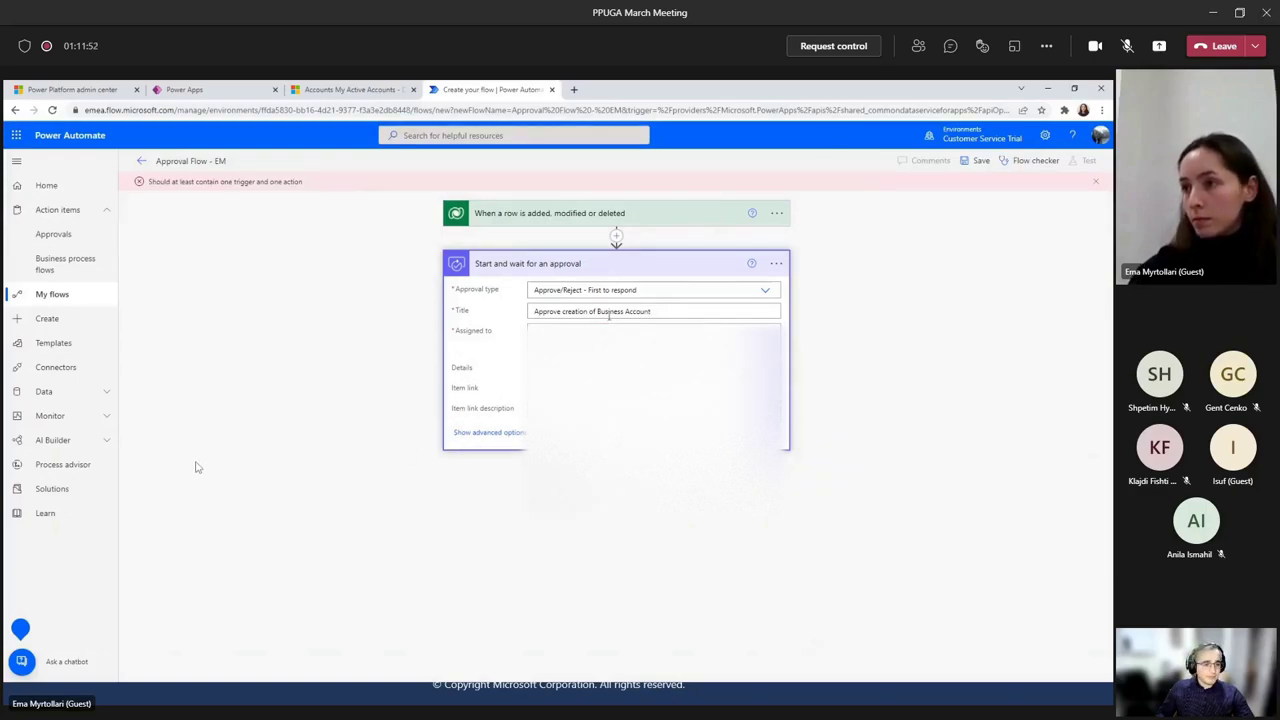
key(ctrl+space)
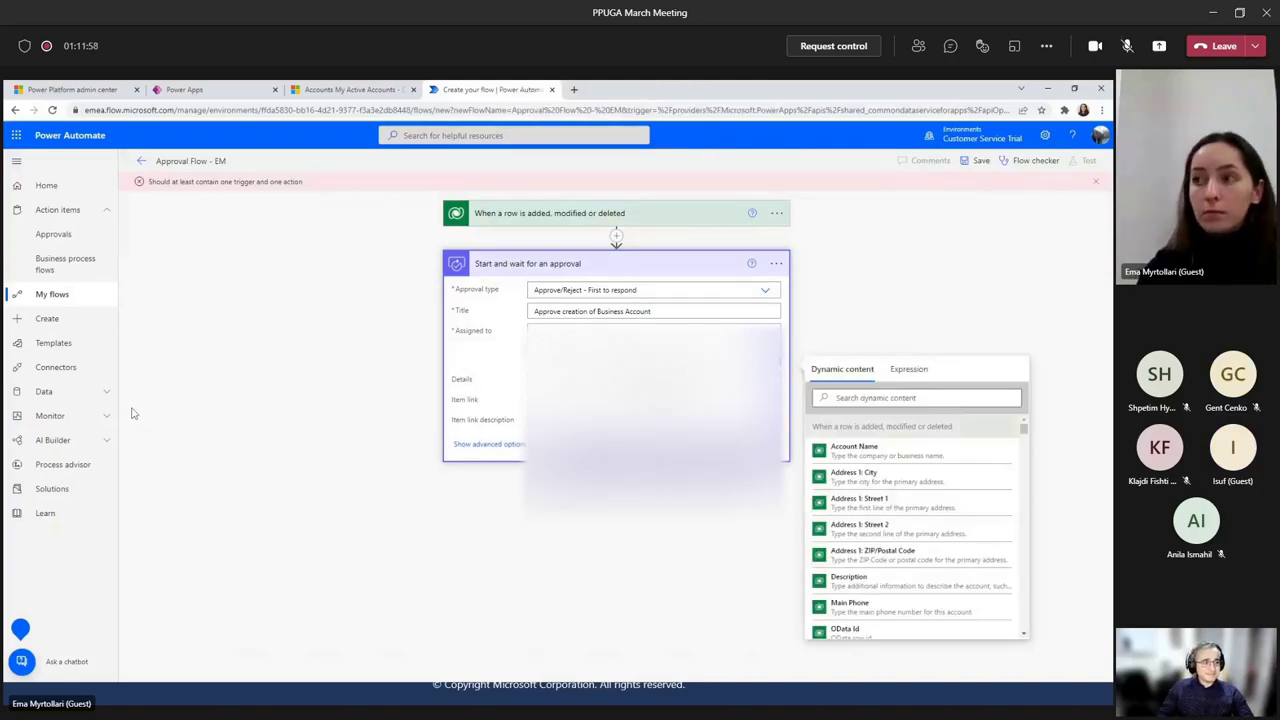
key(ctrl+space)
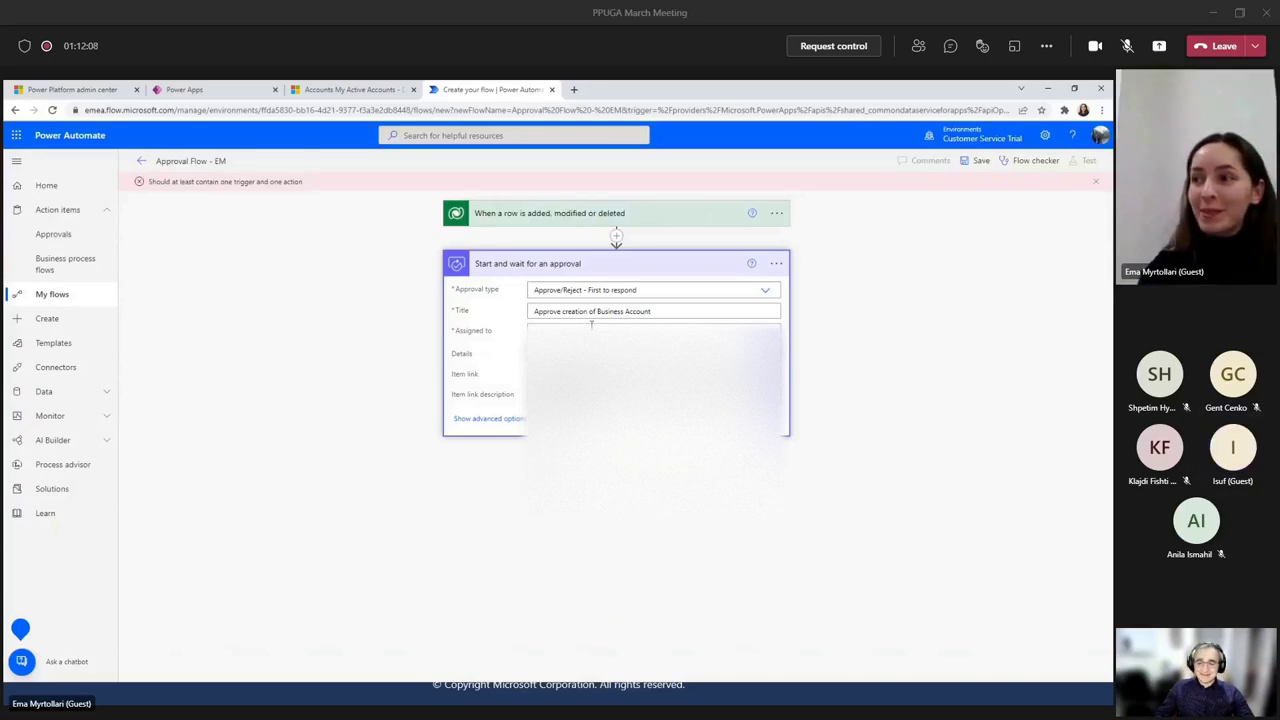
click(591, 327)
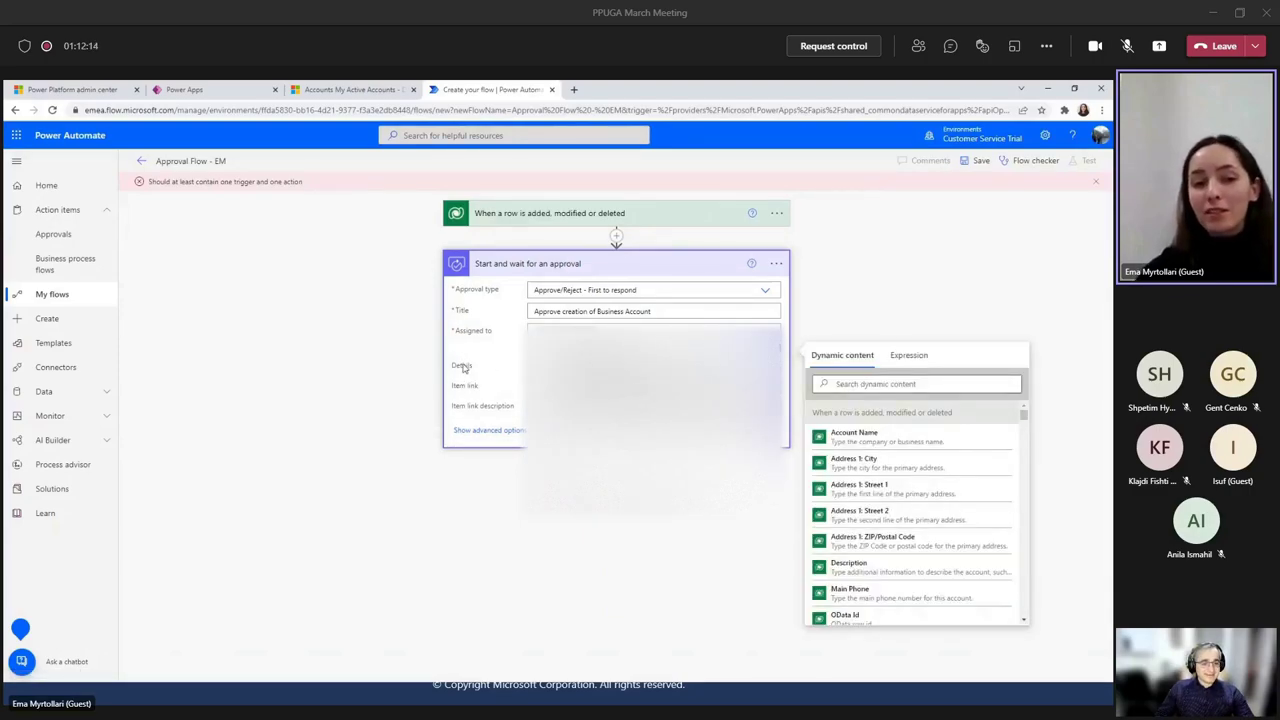
click(496, 344)
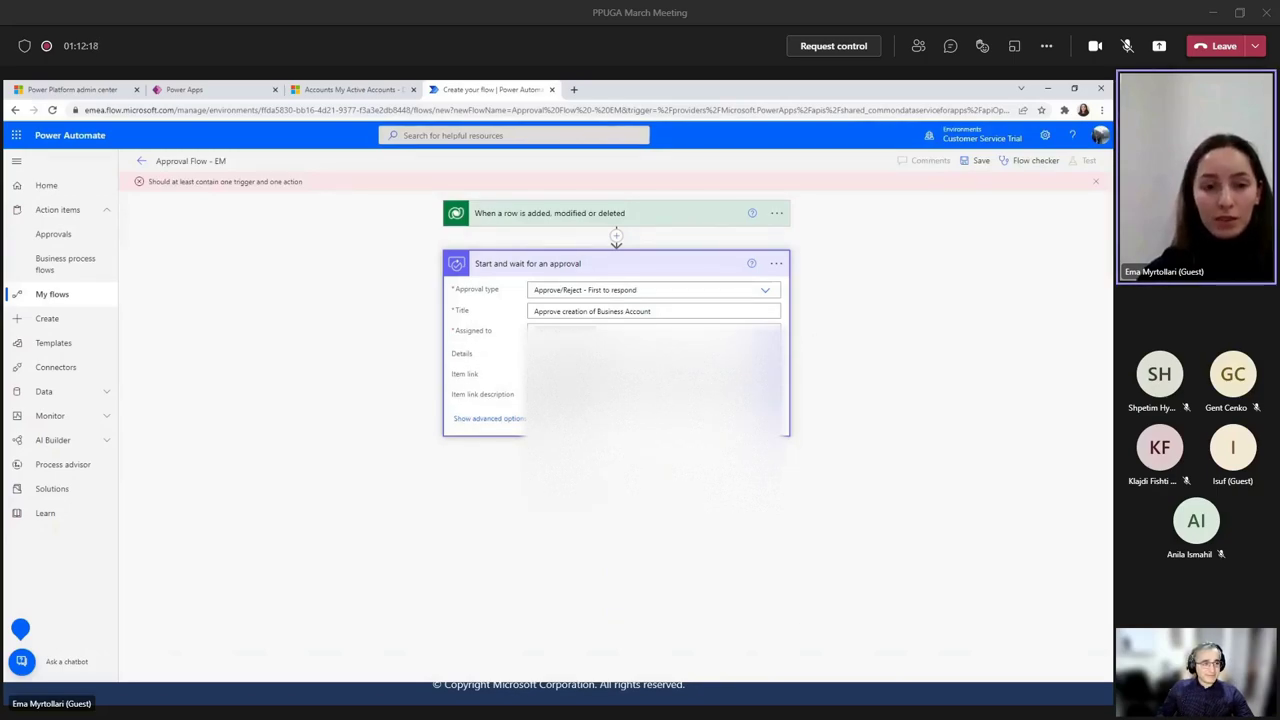
click(503, 368)
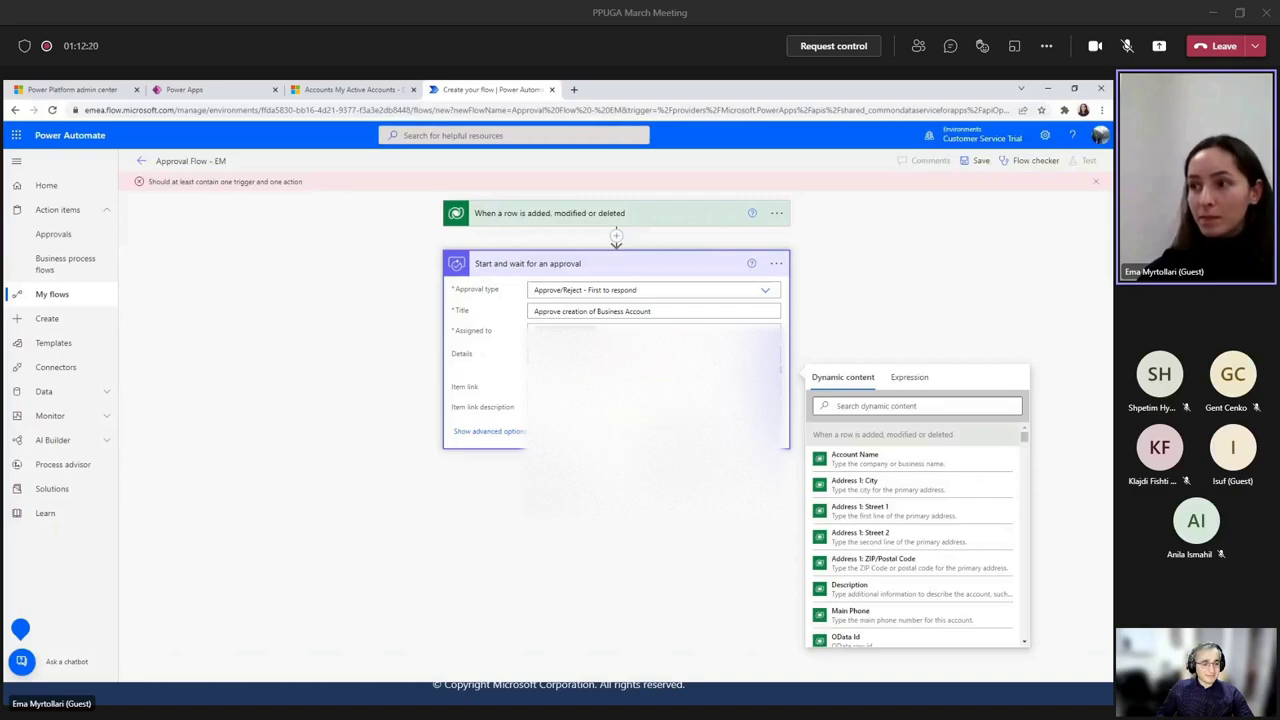
scroll(907, 487, down, 2)
scroll(907, 487, up, 2)
key(ctrl+space)
click(500, 357)
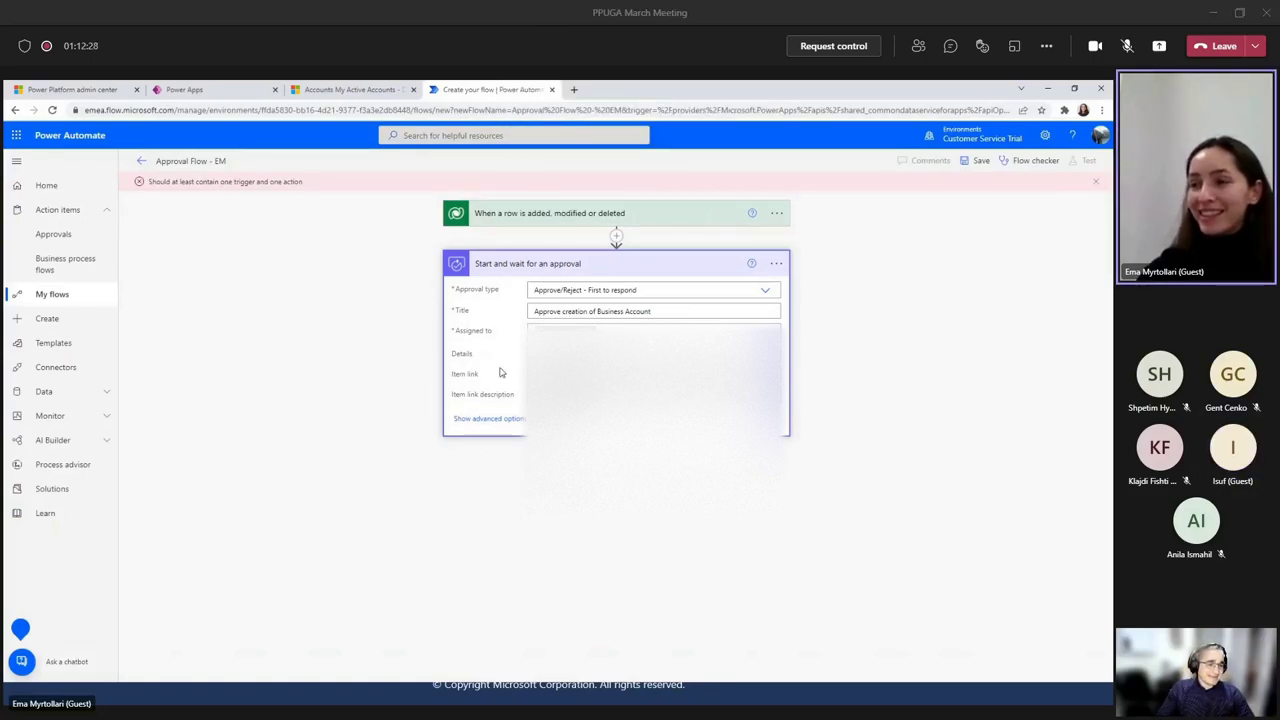
click(666, 314)
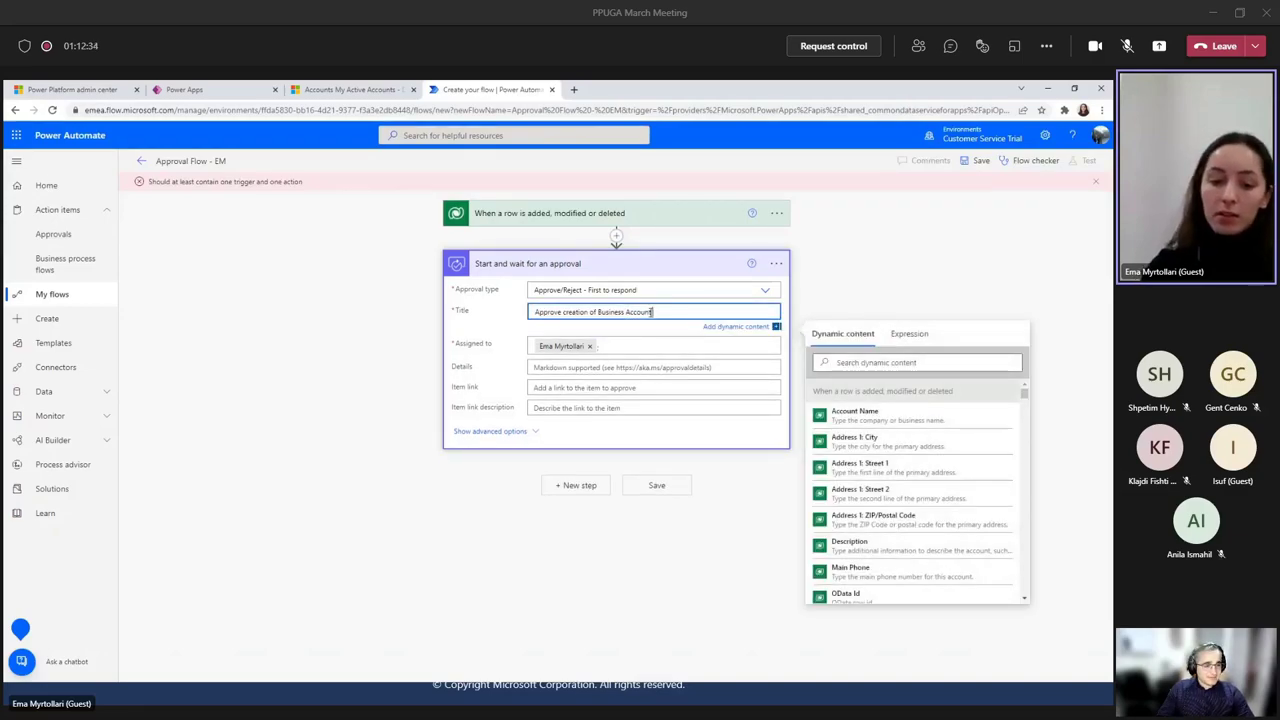
click(515, 313)
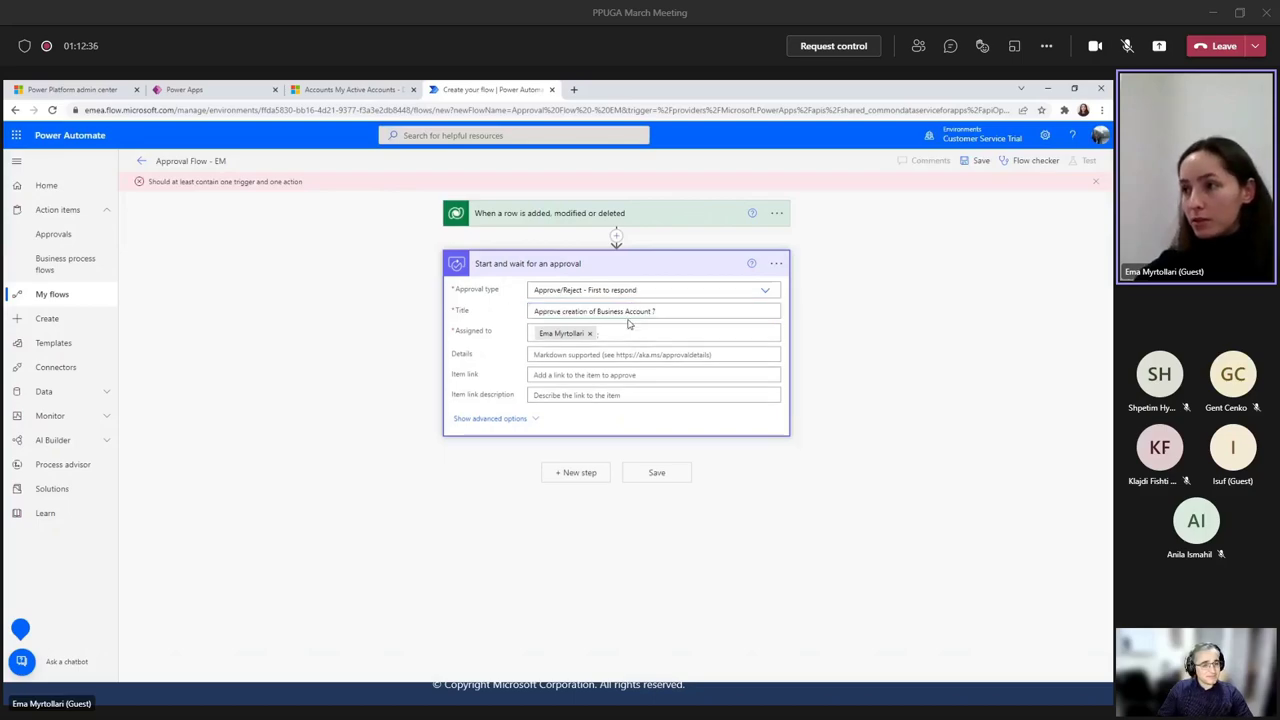
click(685, 311)
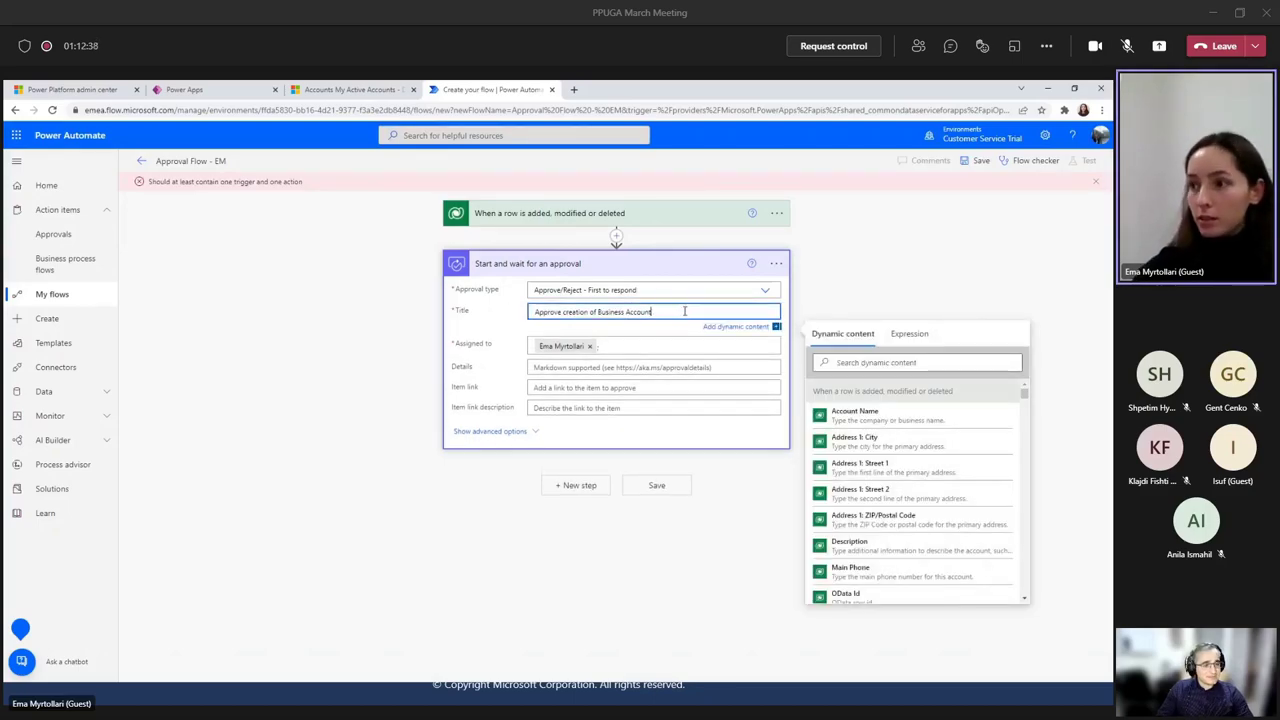
click(503, 336)
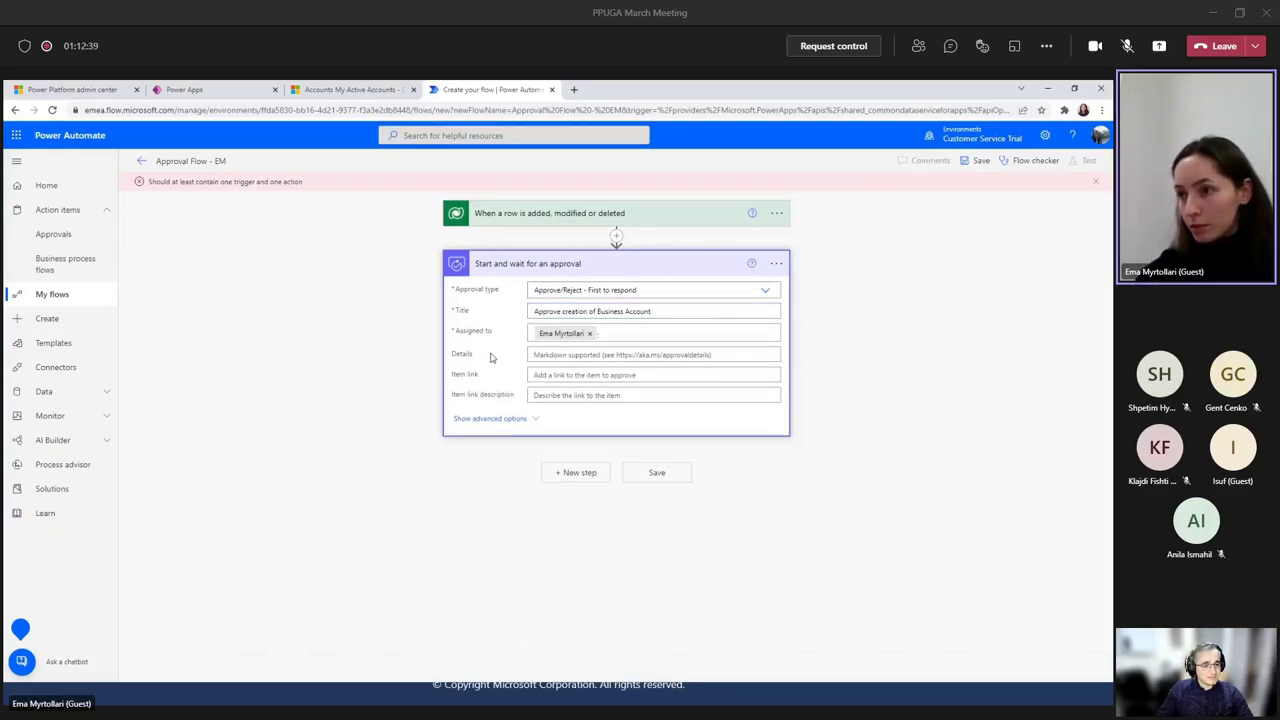
Show the advanced options of the approval action and look over its attachment fields.
click(511, 420)
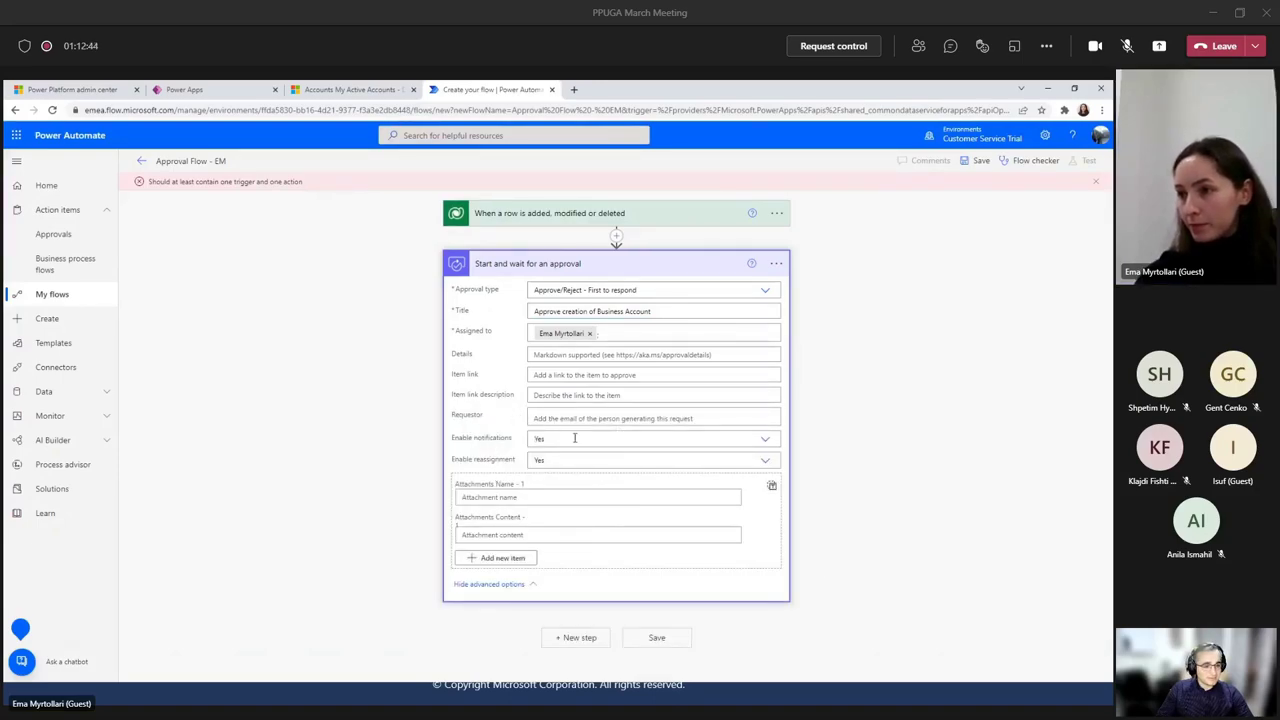
click(570, 499)
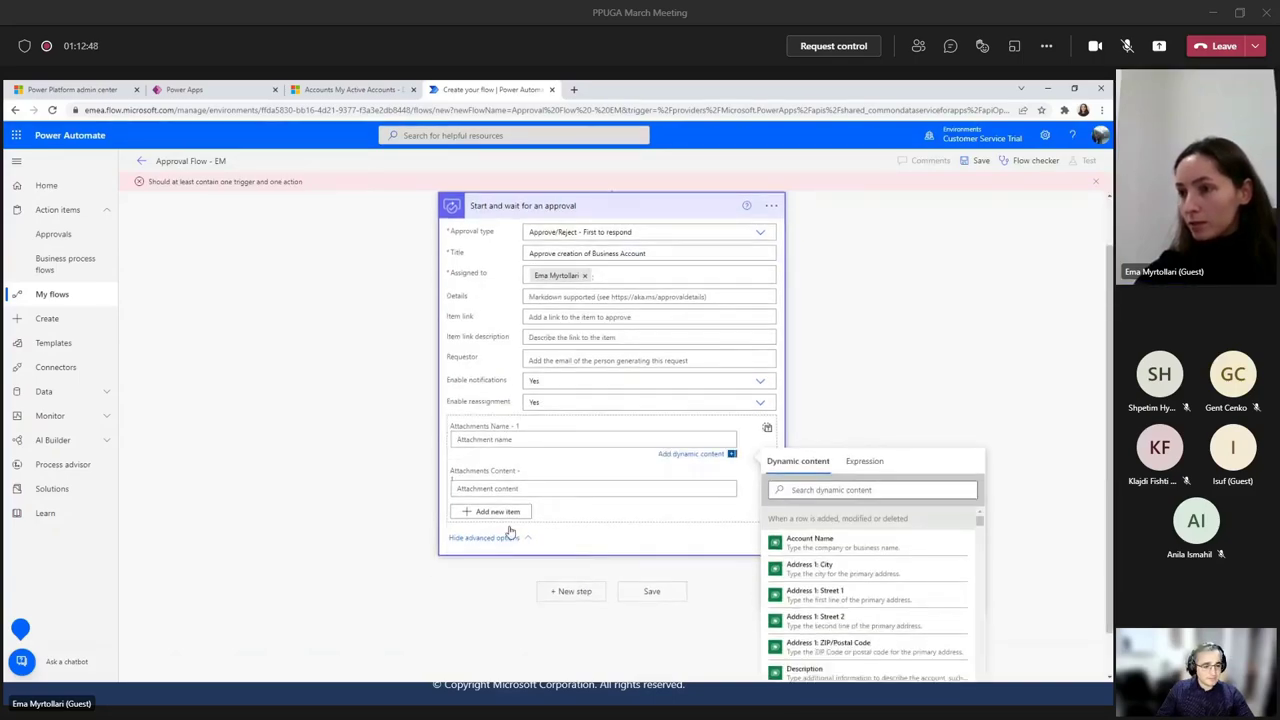
click(492, 372)
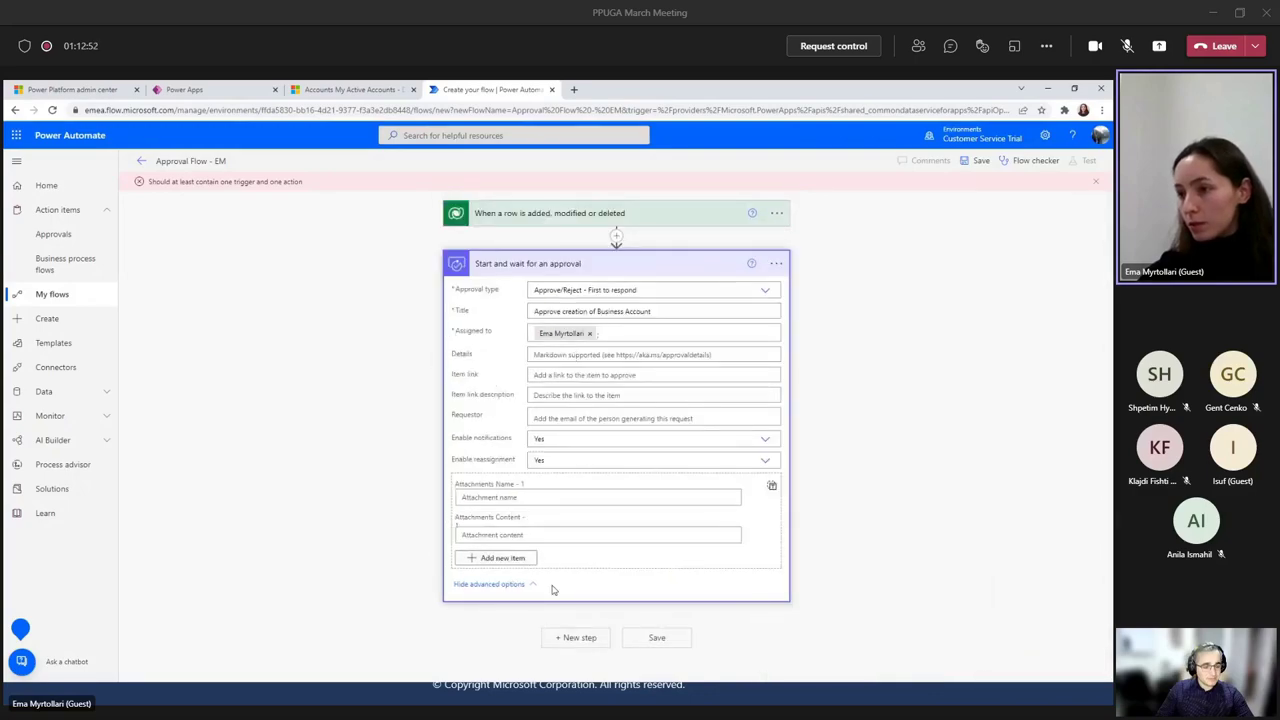
click(591, 480)
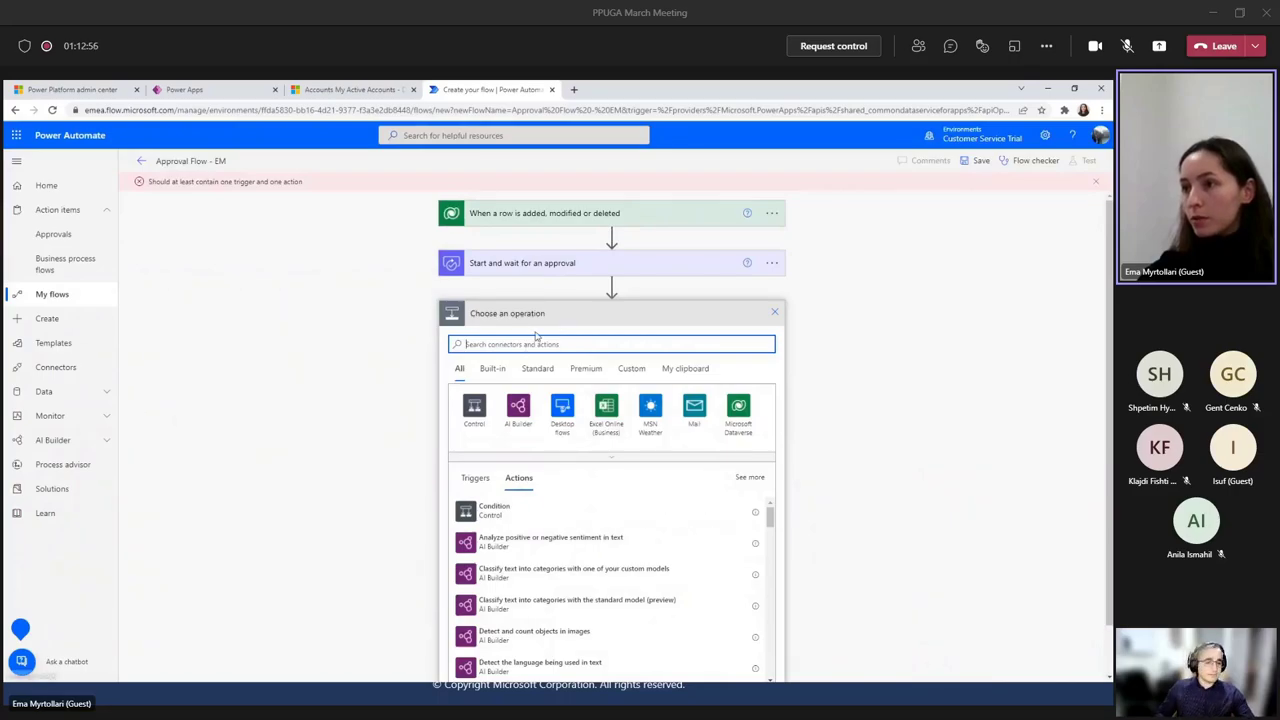
text(approva)
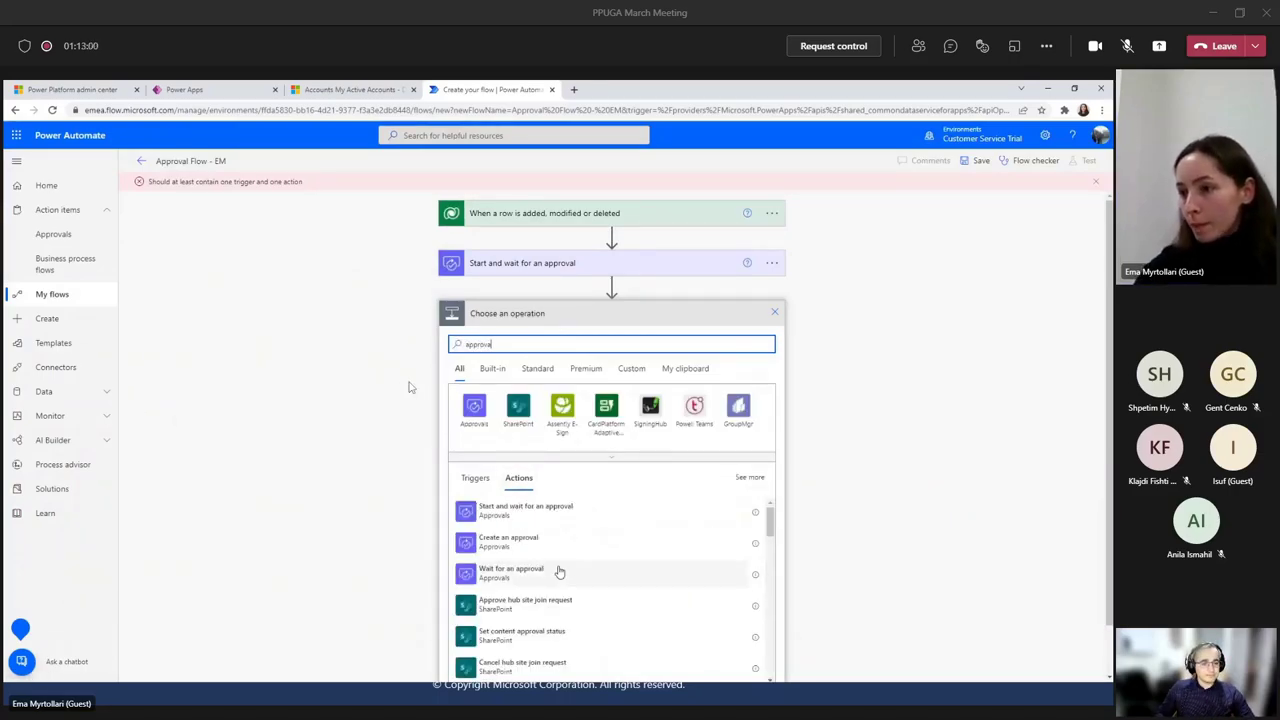
click(523, 571)
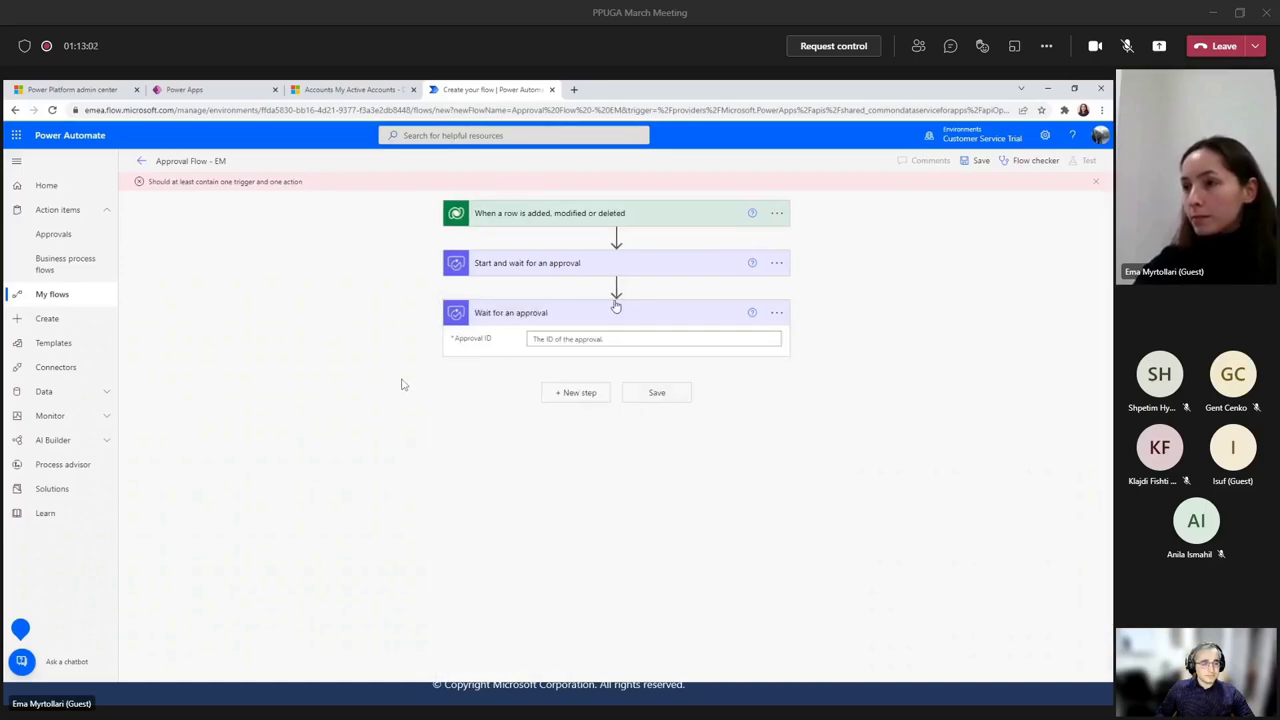
click(776, 313)
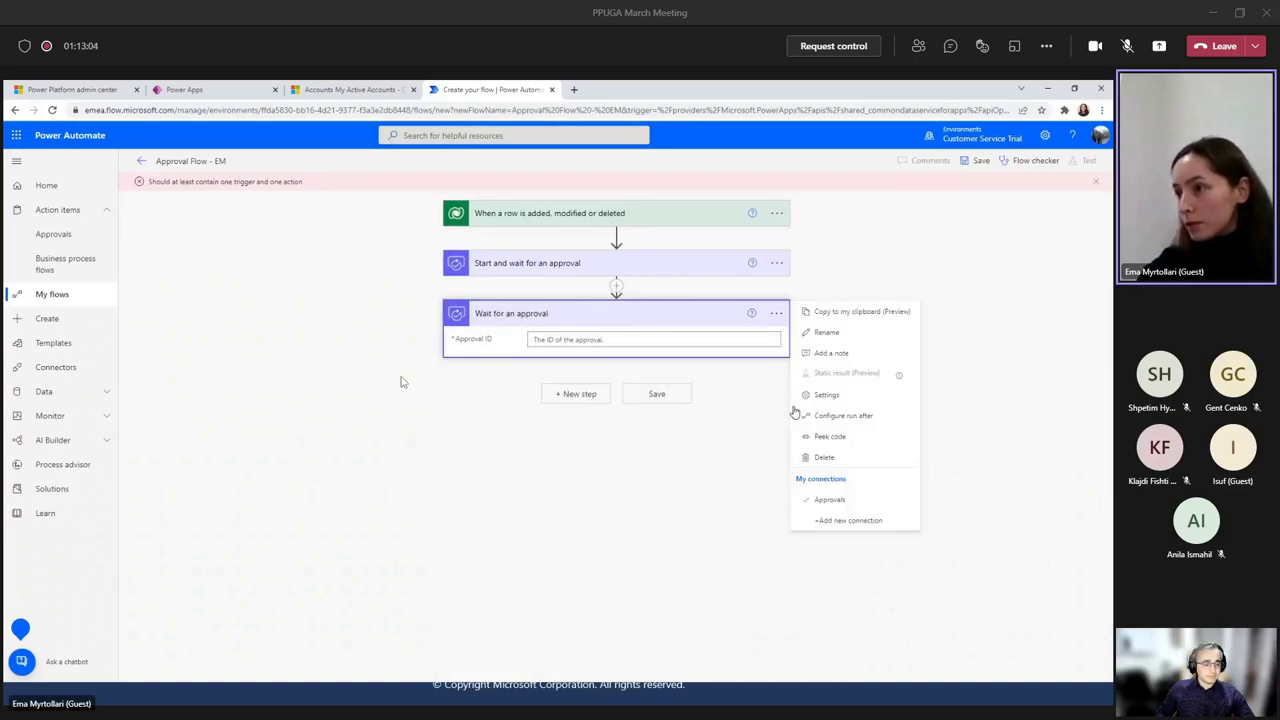
click(824, 461)
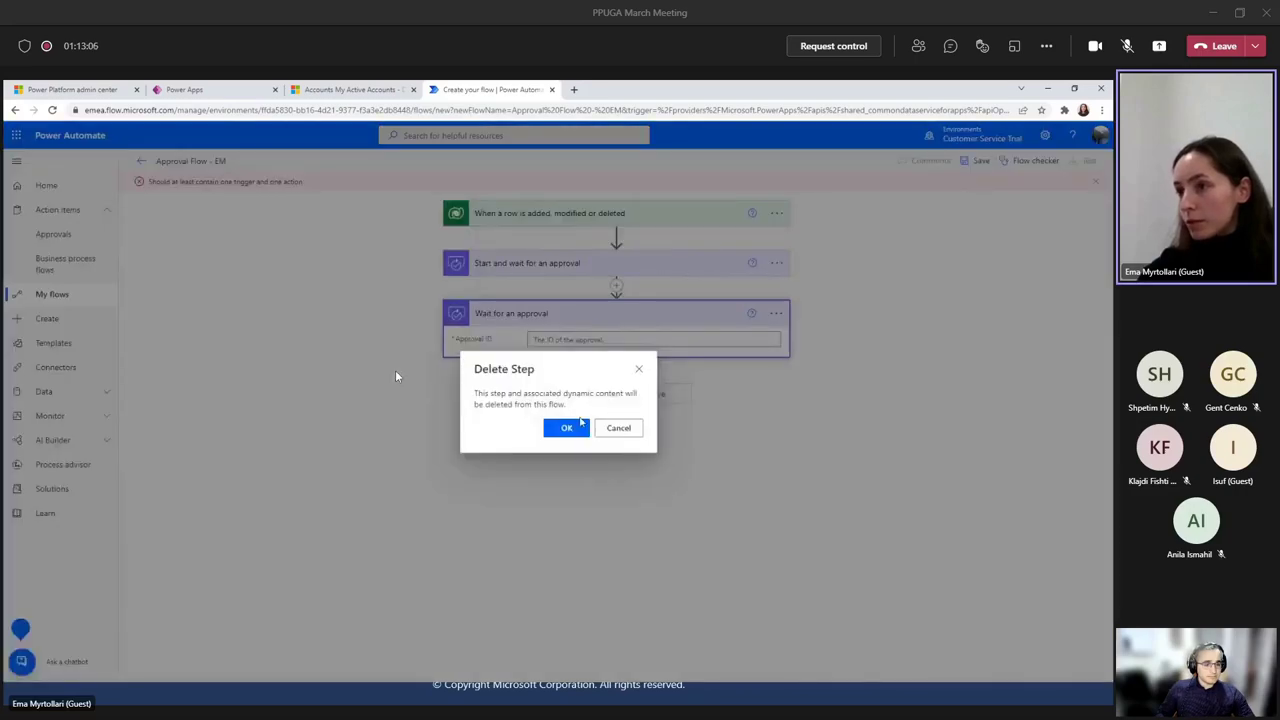
click(573, 429)
Expand the approval action with its advanced options and examine the Details, Item link, Requestor, notification and reassignment fields.
click(630, 265)
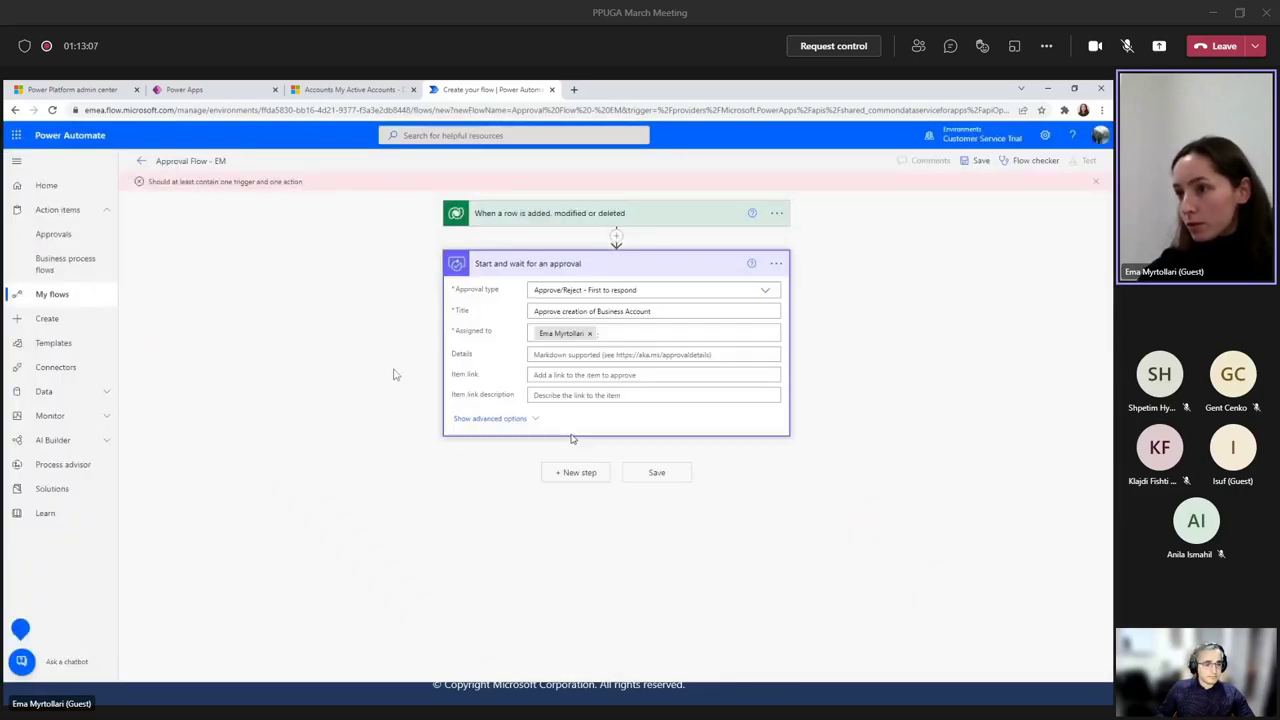
click(597, 356)
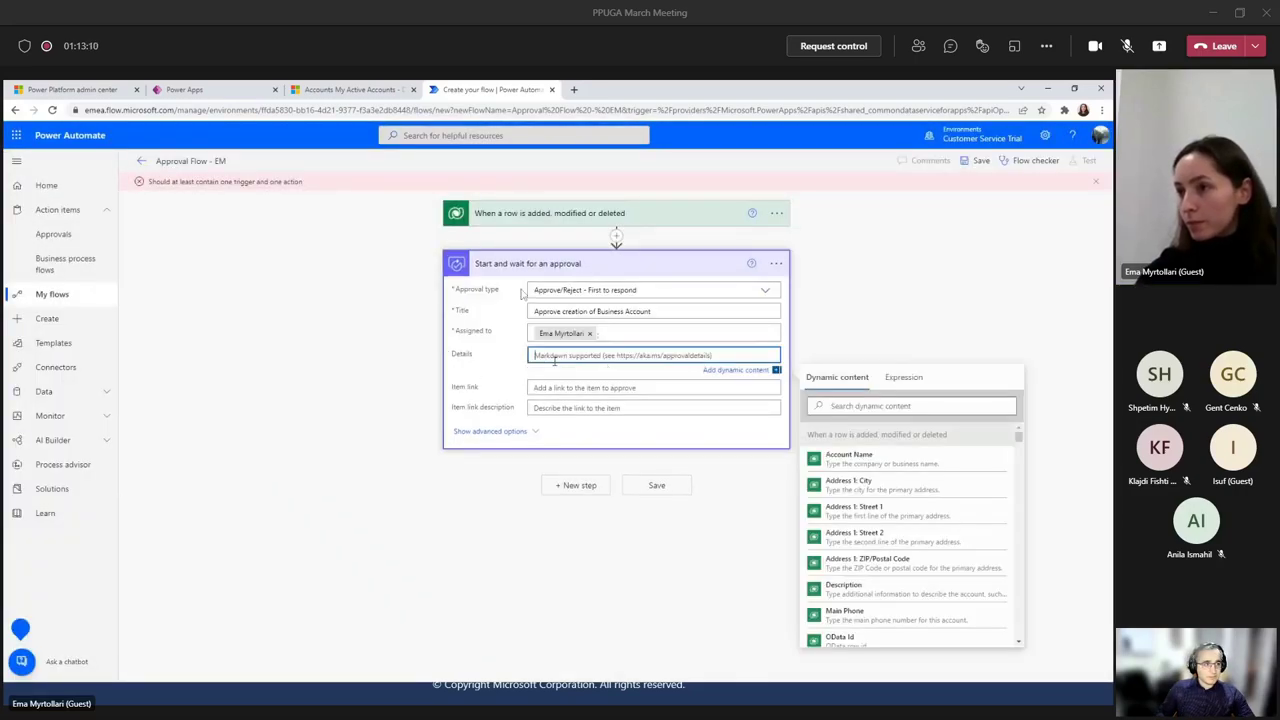
key(ctrl+space)
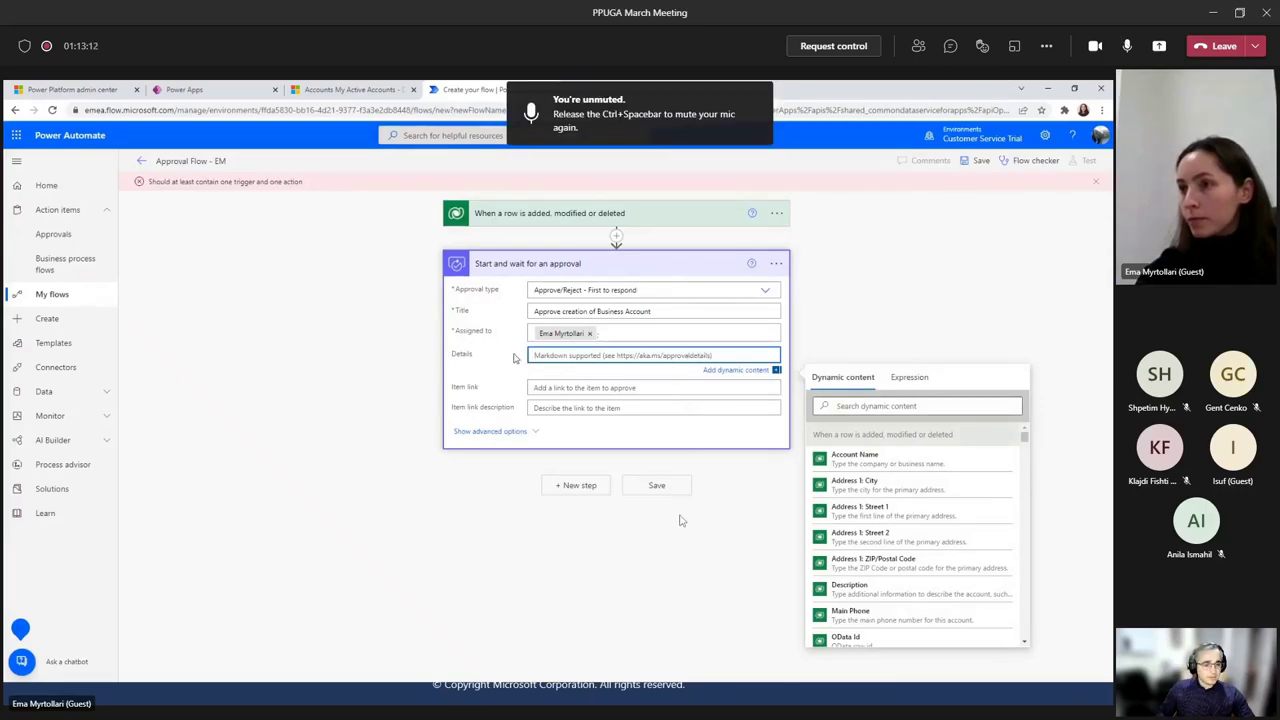
click(521, 441)
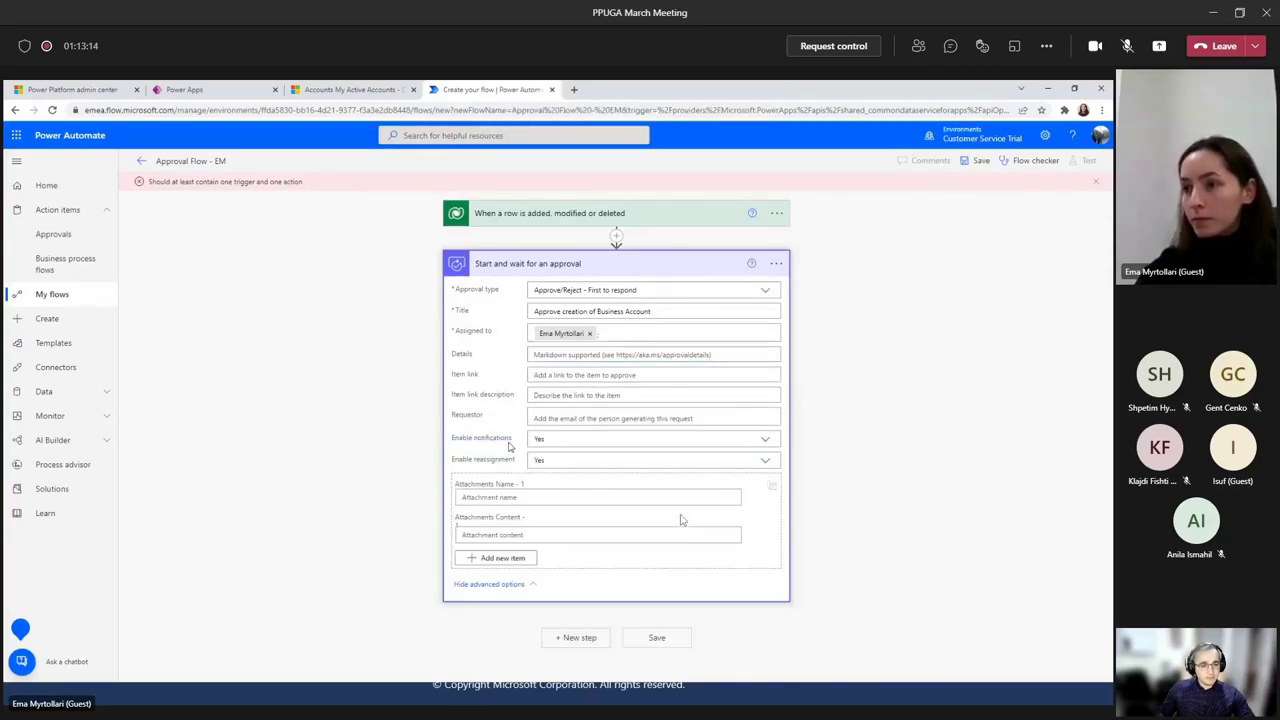
click(642, 378)
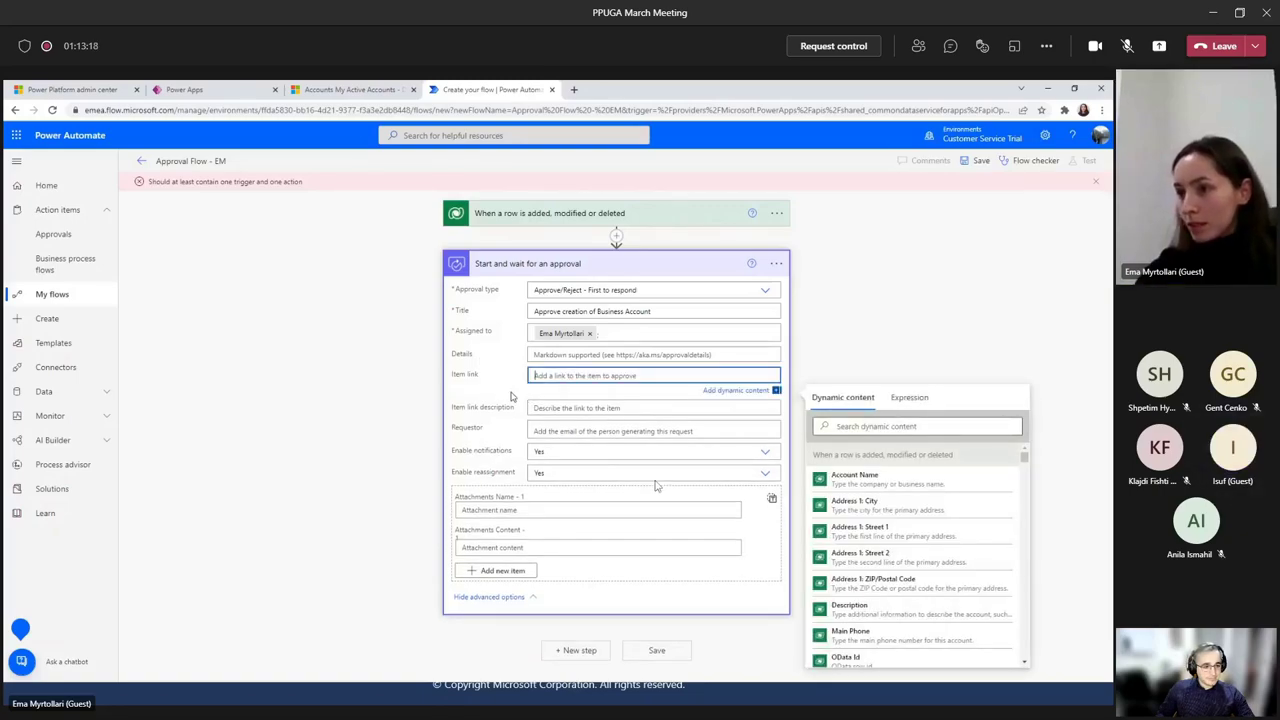
click(510, 397)
click(607, 413)
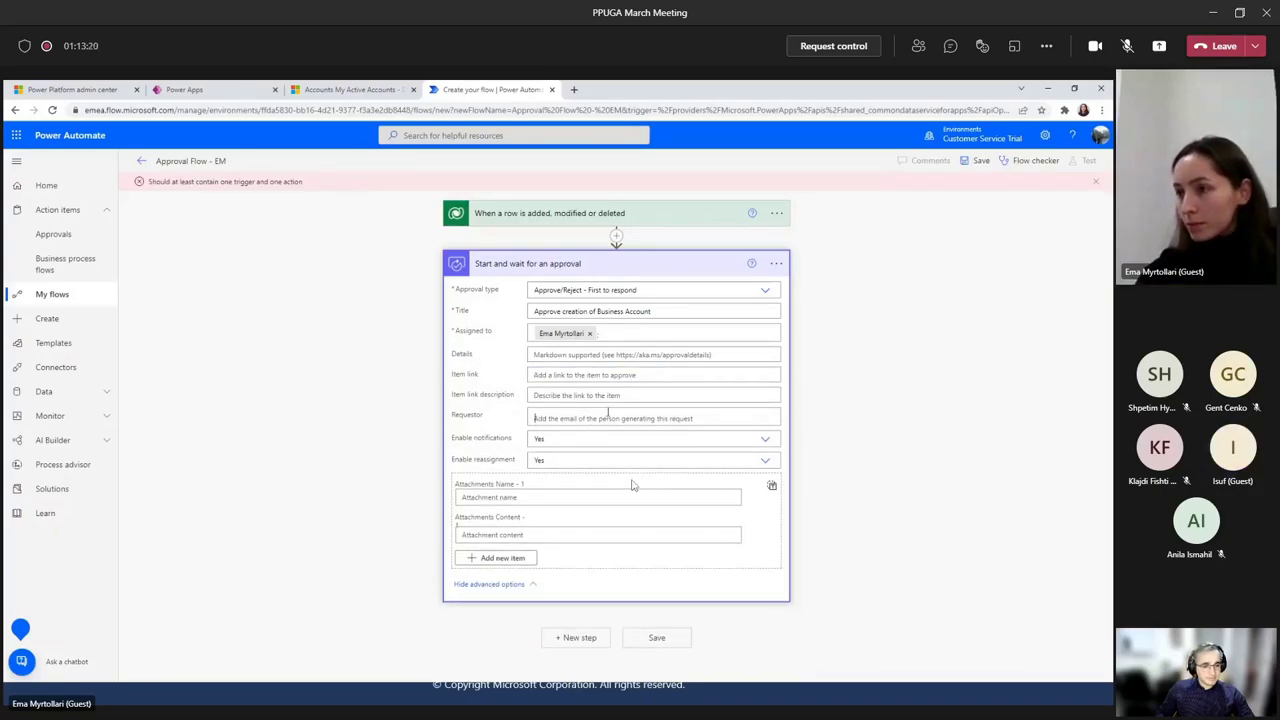
click(490, 428)
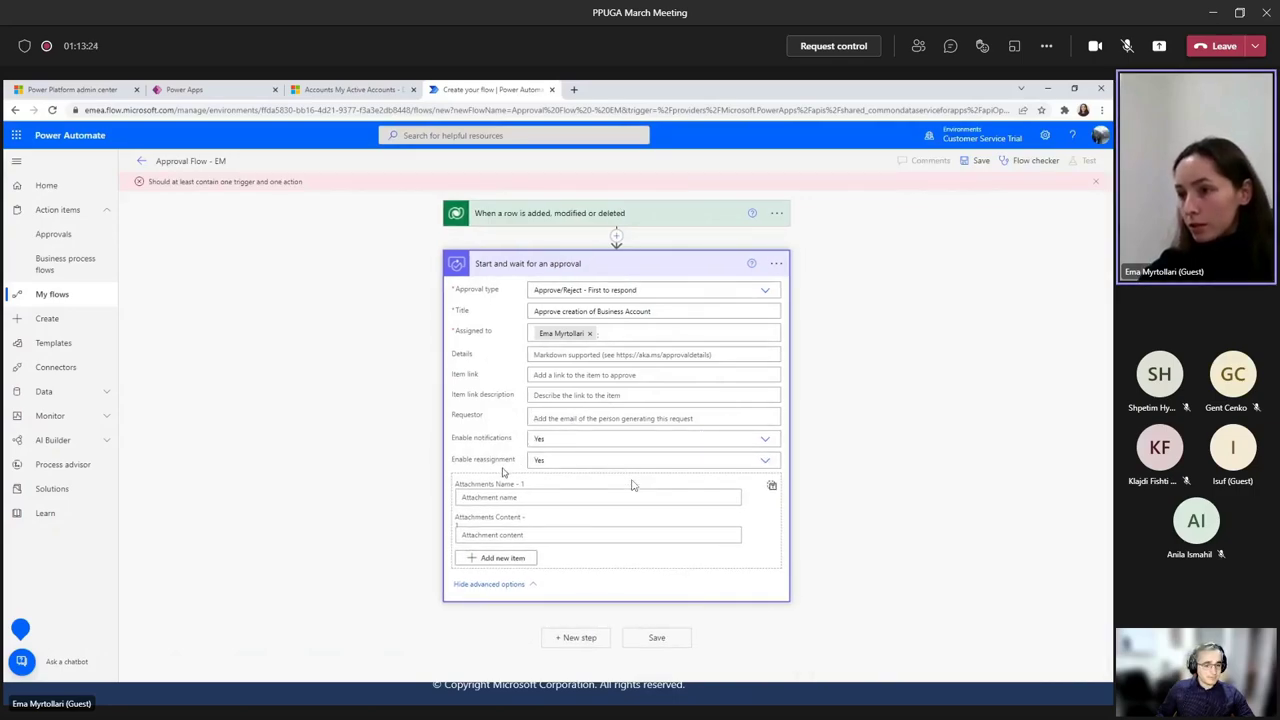
Set the first attachment's name to "Approve" and its content to "Reject" in the approval action.
click(527, 497)
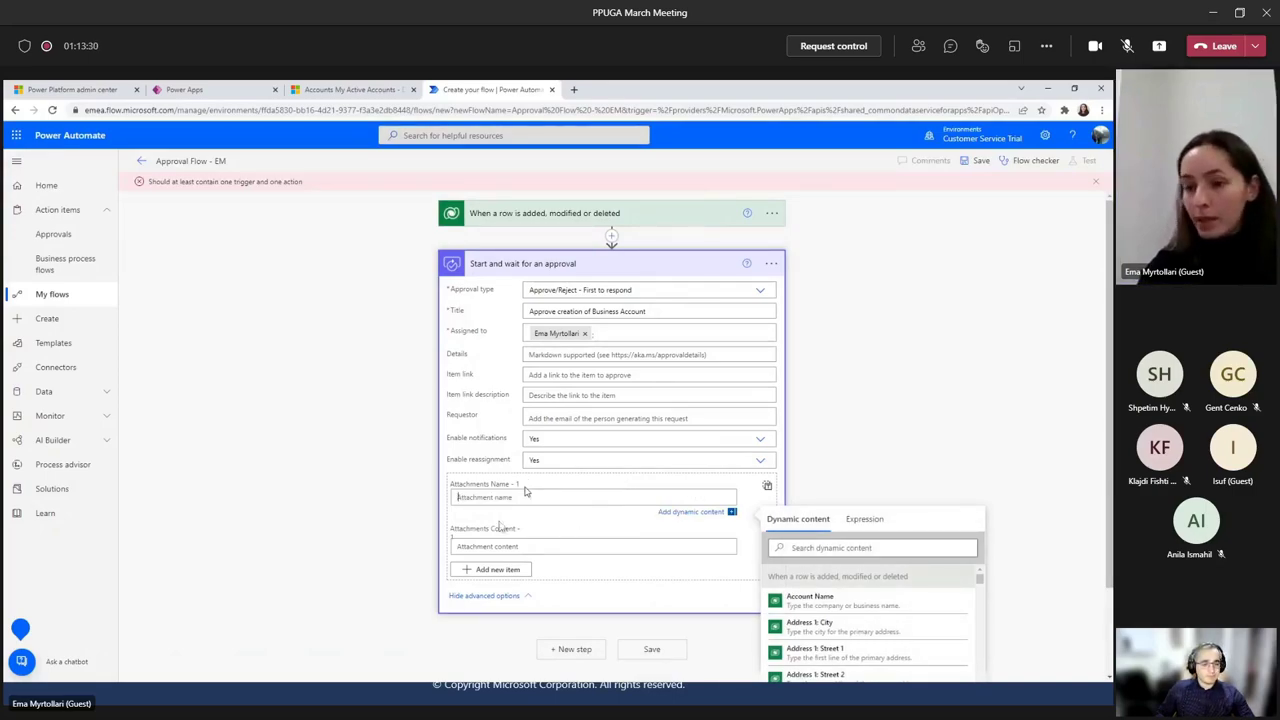
text(Approve)
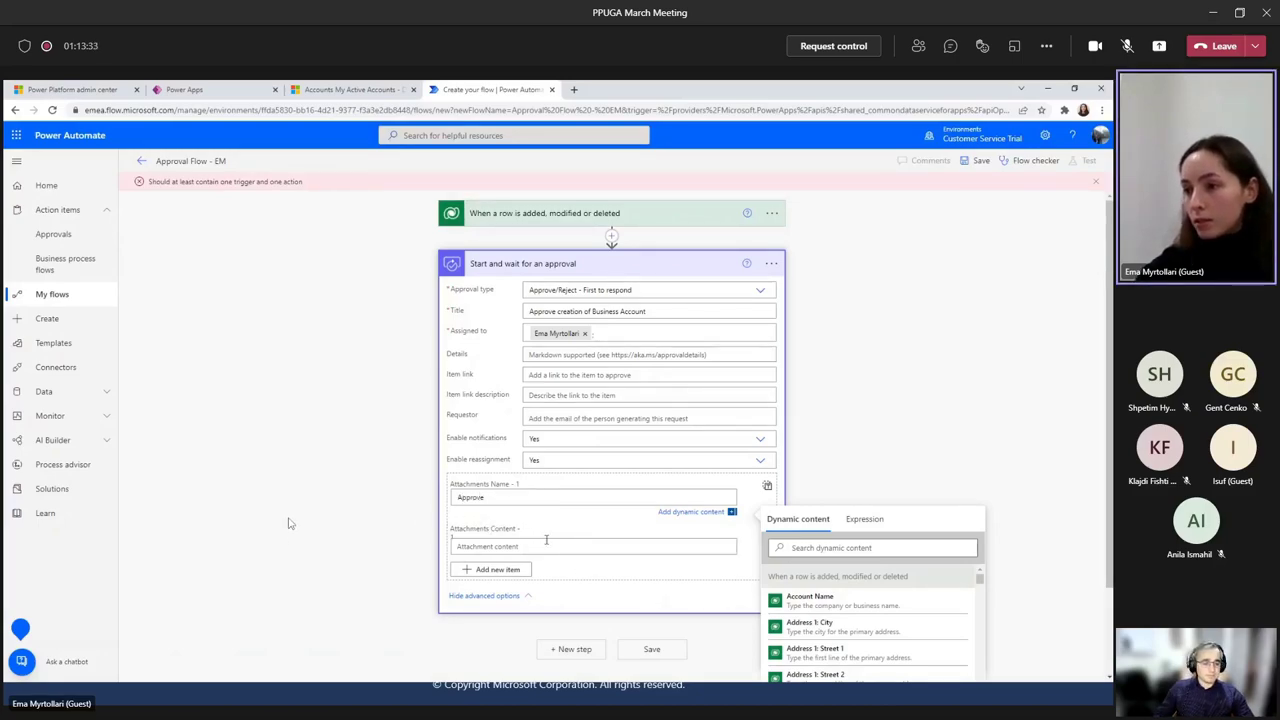
key(Tab)
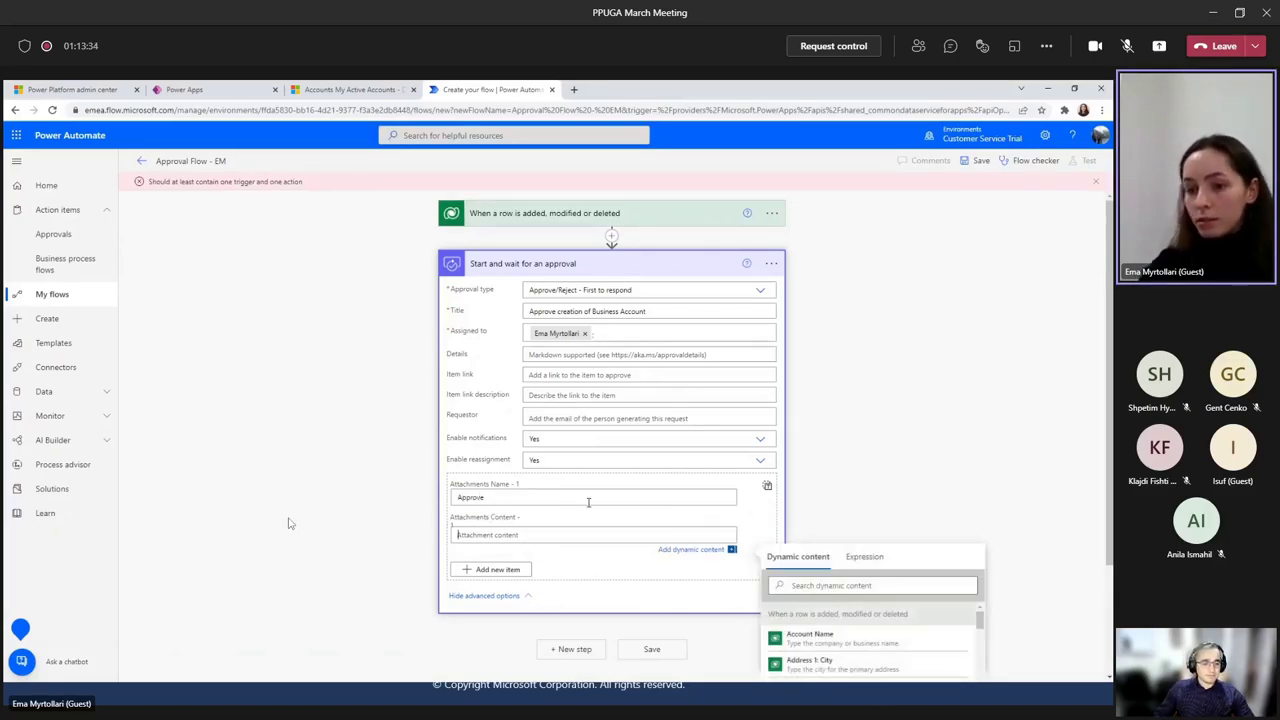
text(Reject)
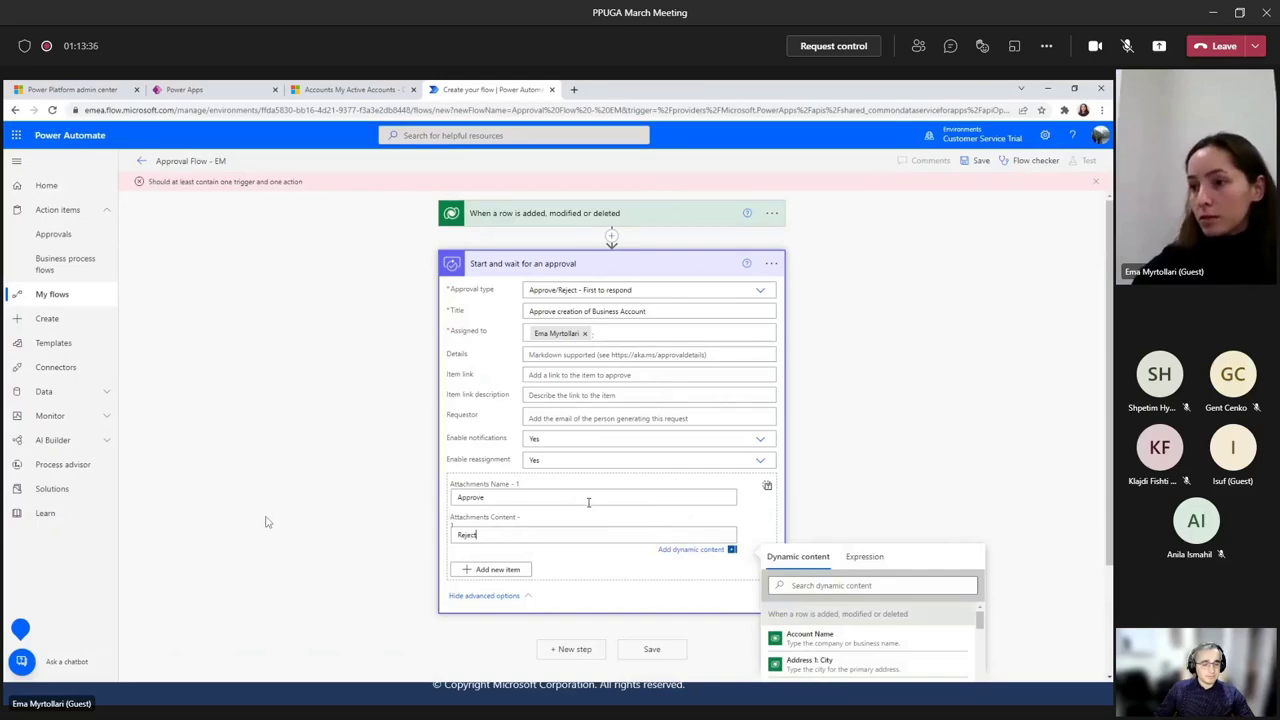
click(585, 590)
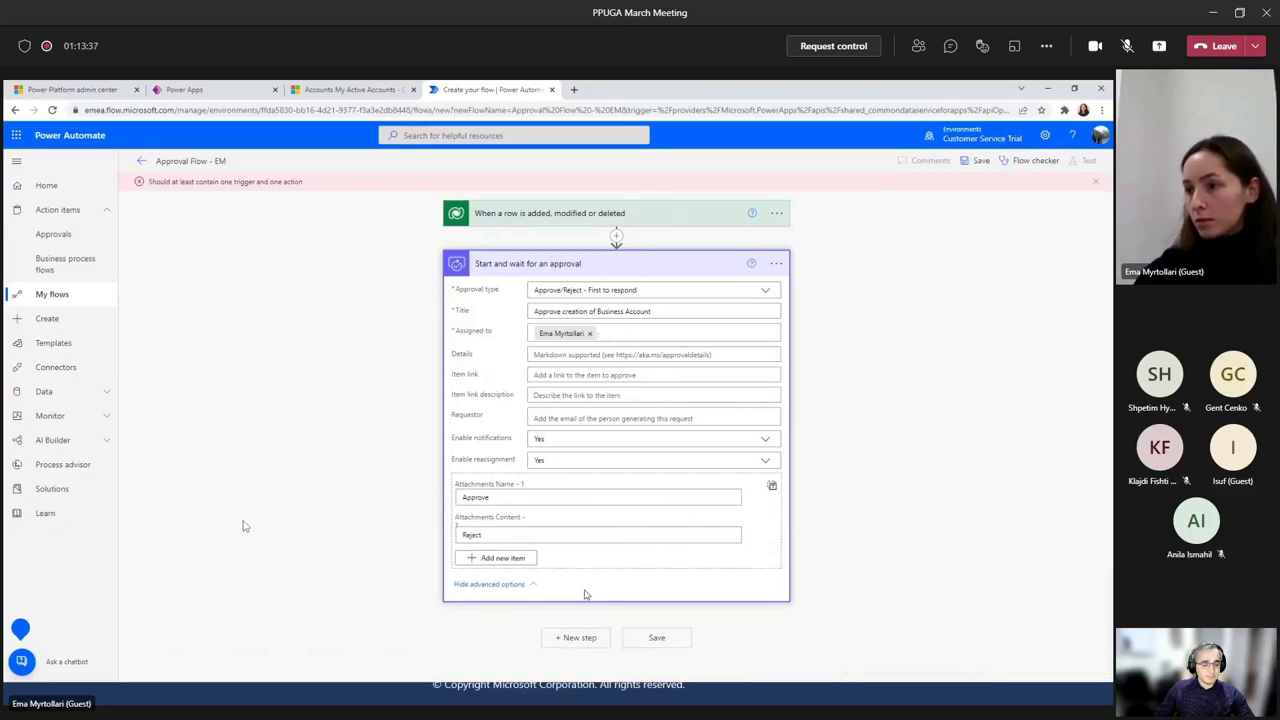
Add a Condition control to the flow after the Start and wait for an approval action.
click(578, 645)
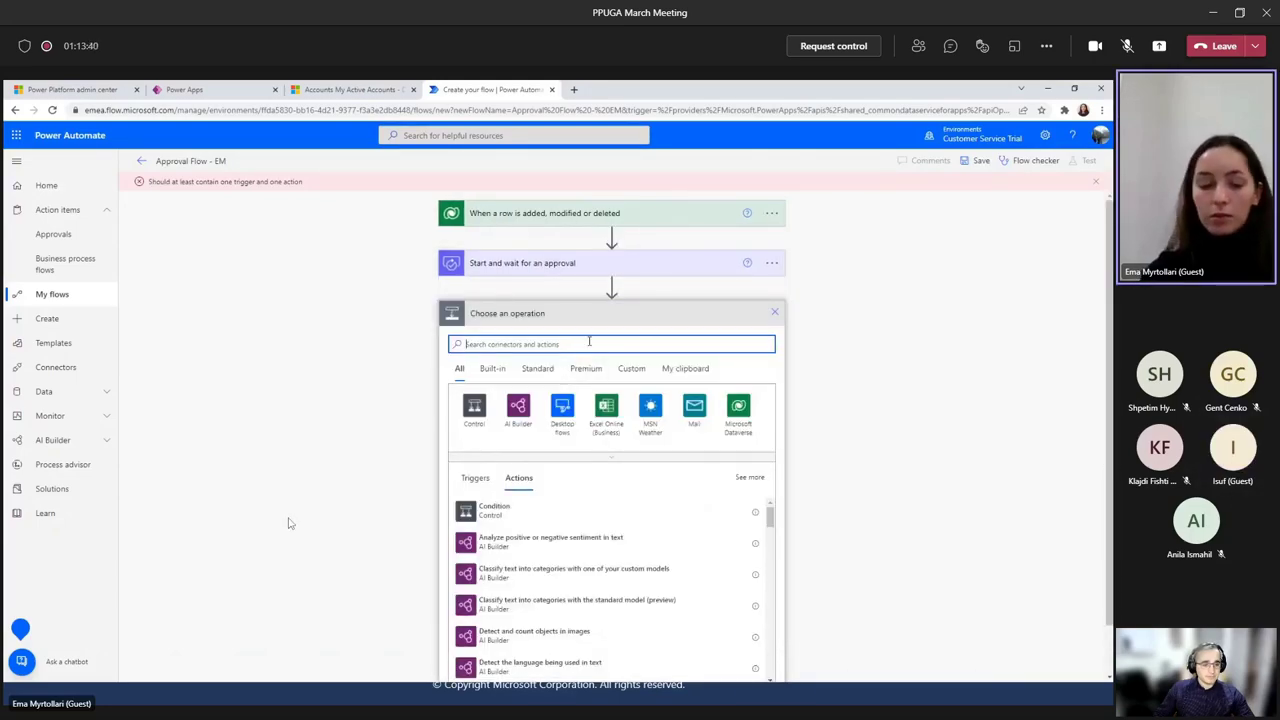
text(cond)
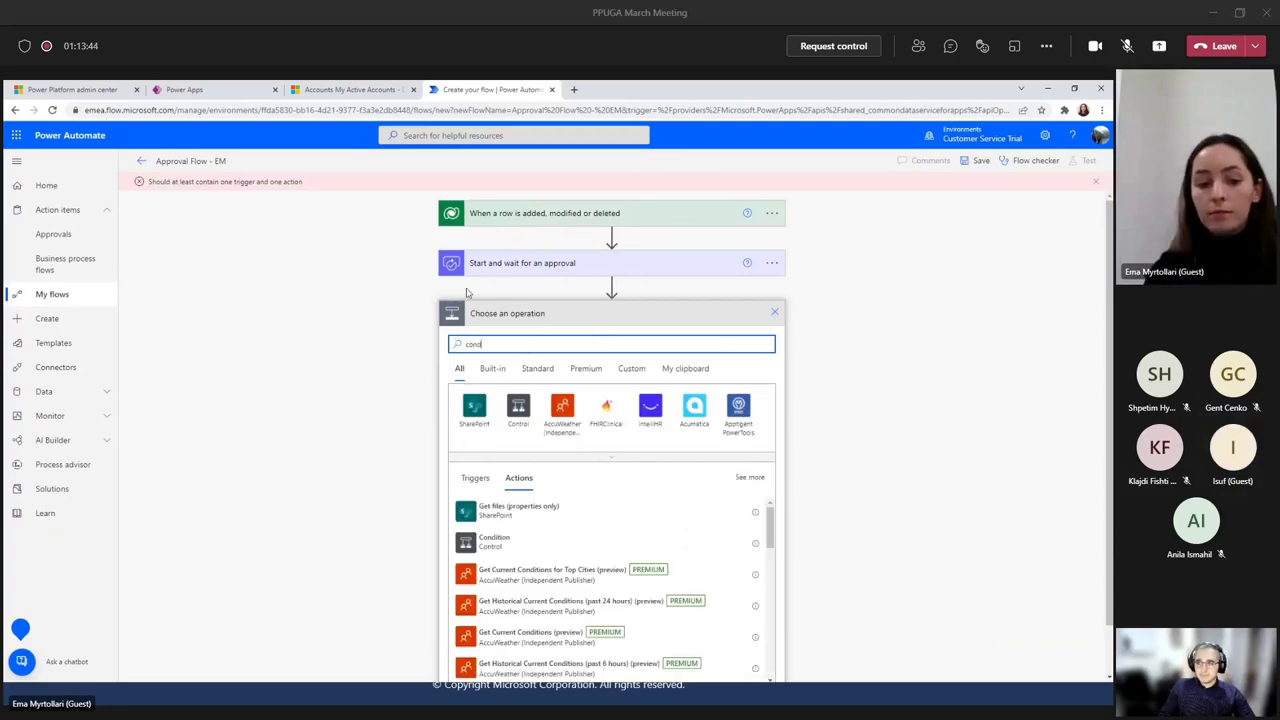
text(ition)
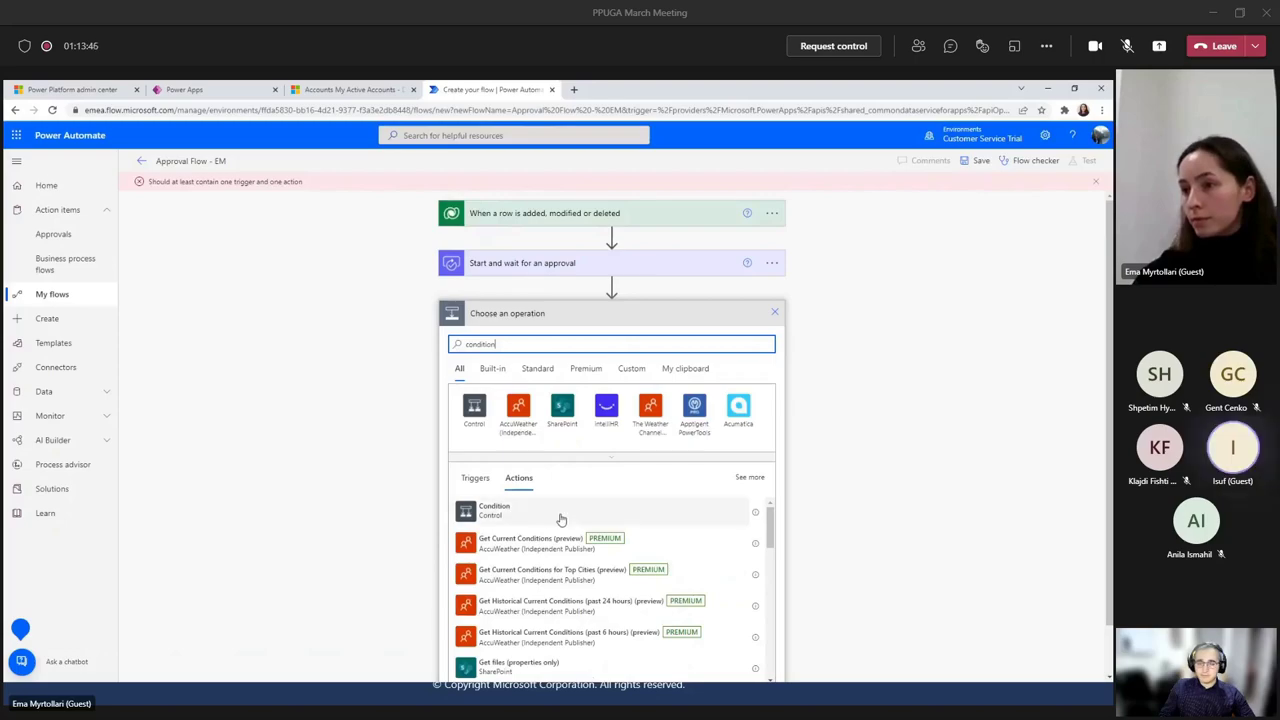
click(494, 508)
Set the condition to check that the approval's Outcome dynamic value is equal to "Approve".
click(505, 348)
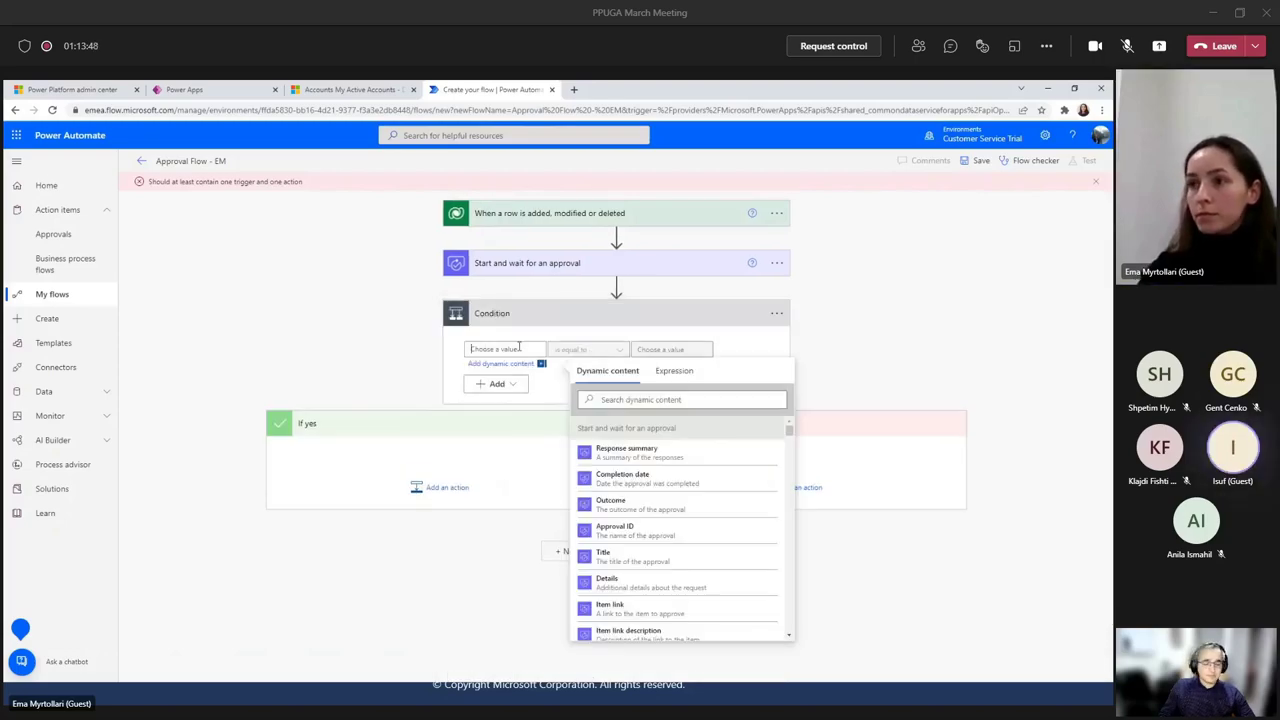
text(out)
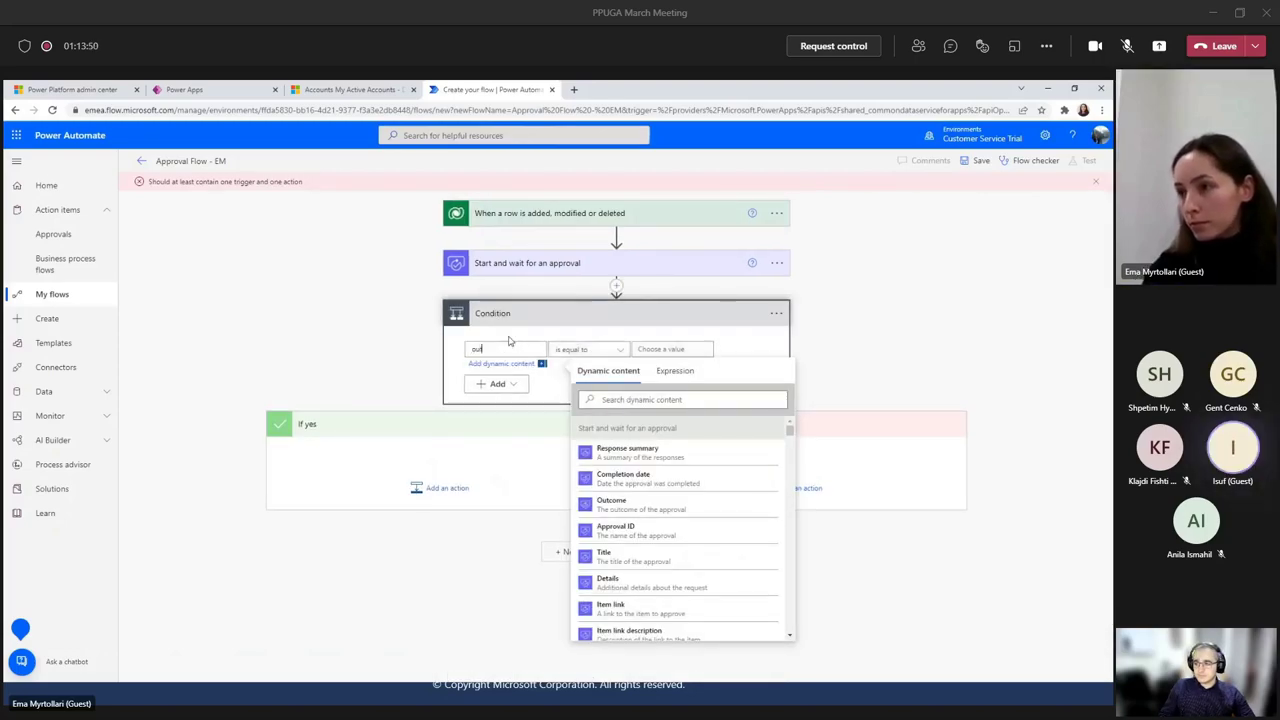
key(BackSpace)
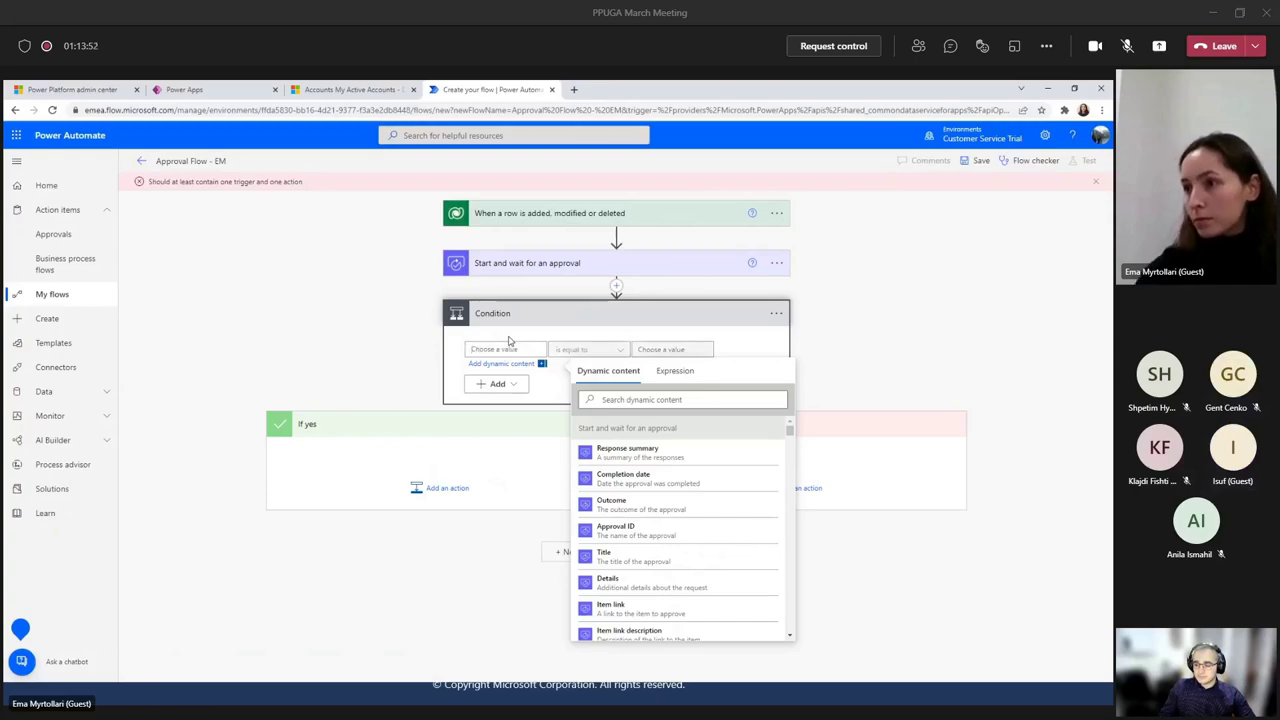
scroll(725, 490, down, 2)
click(659, 398)
text(out)
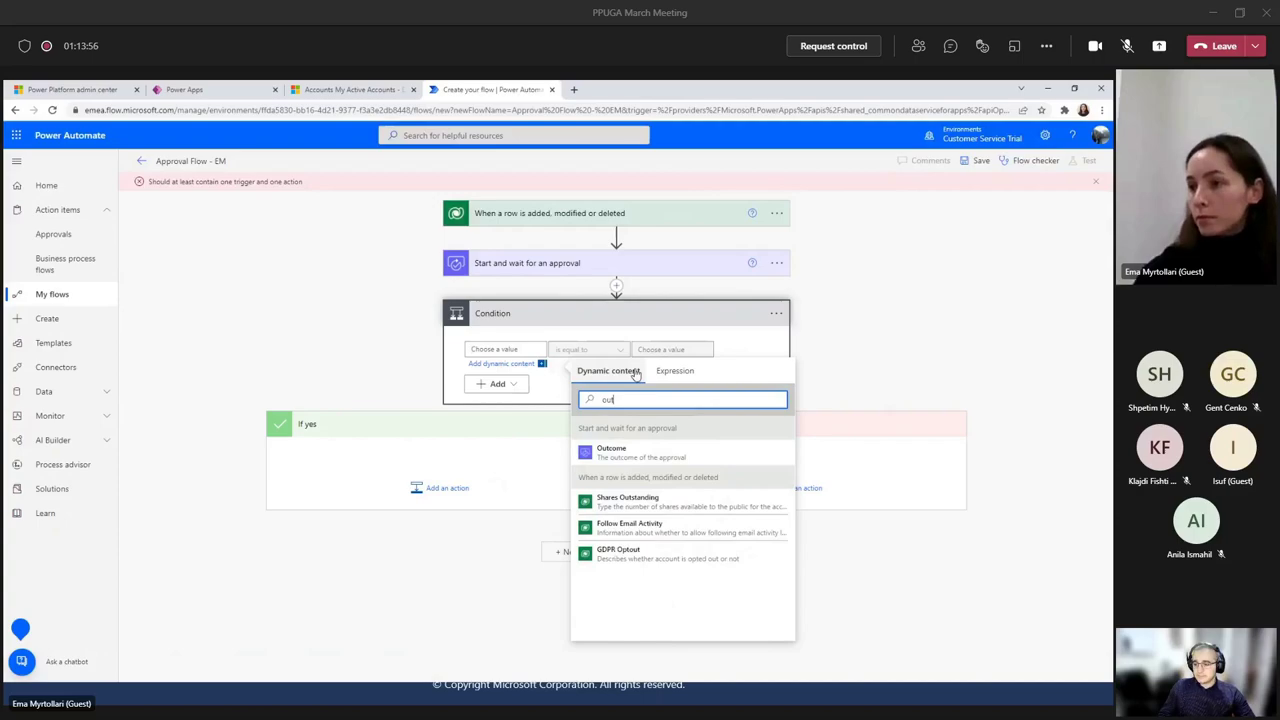
click(611, 452)
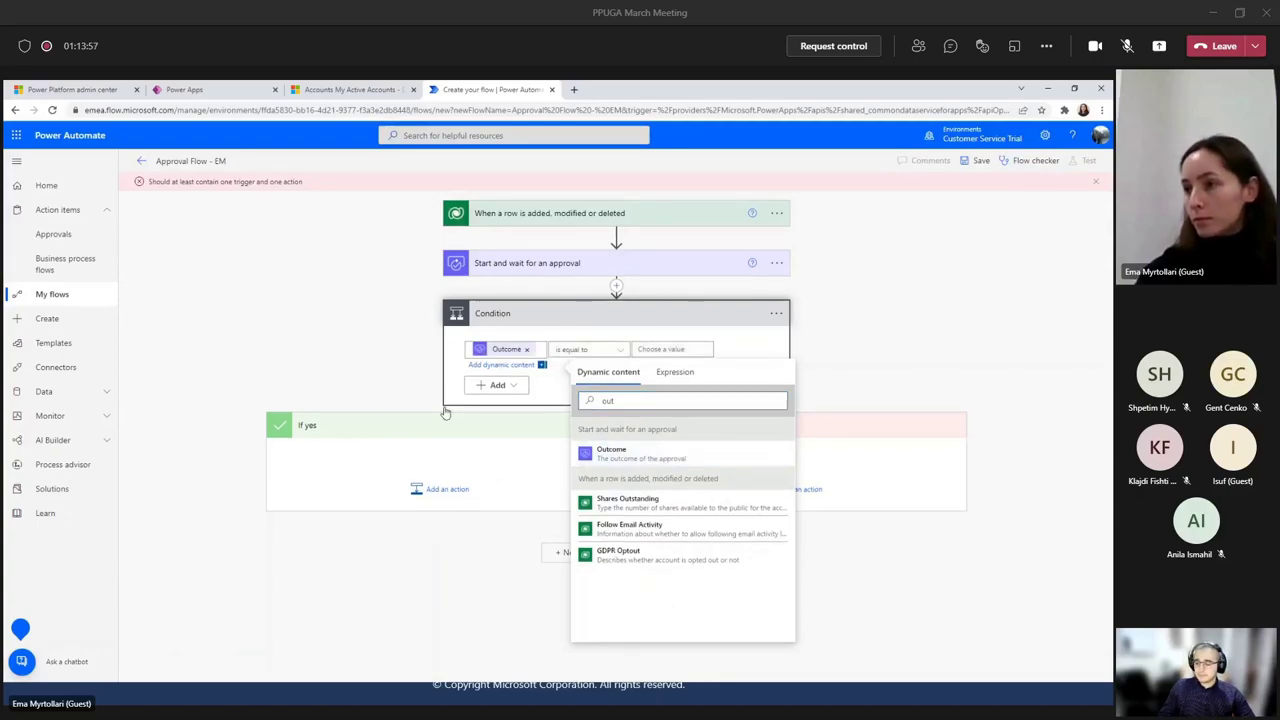
click(664, 347)
text(Approve)
click(716, 383)
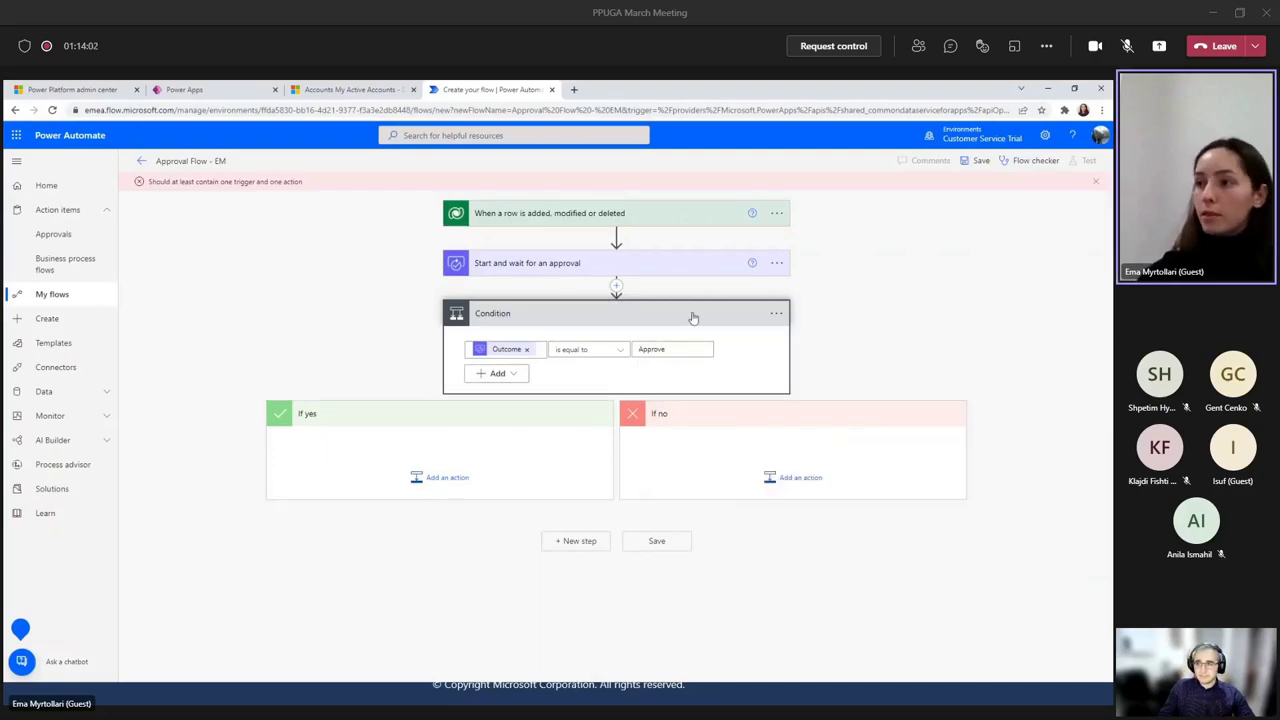
Review the approval action's attachment values against the condition, and add a Microsoft Dataverse Update a row action to the If yes branch.
click(600, 263)
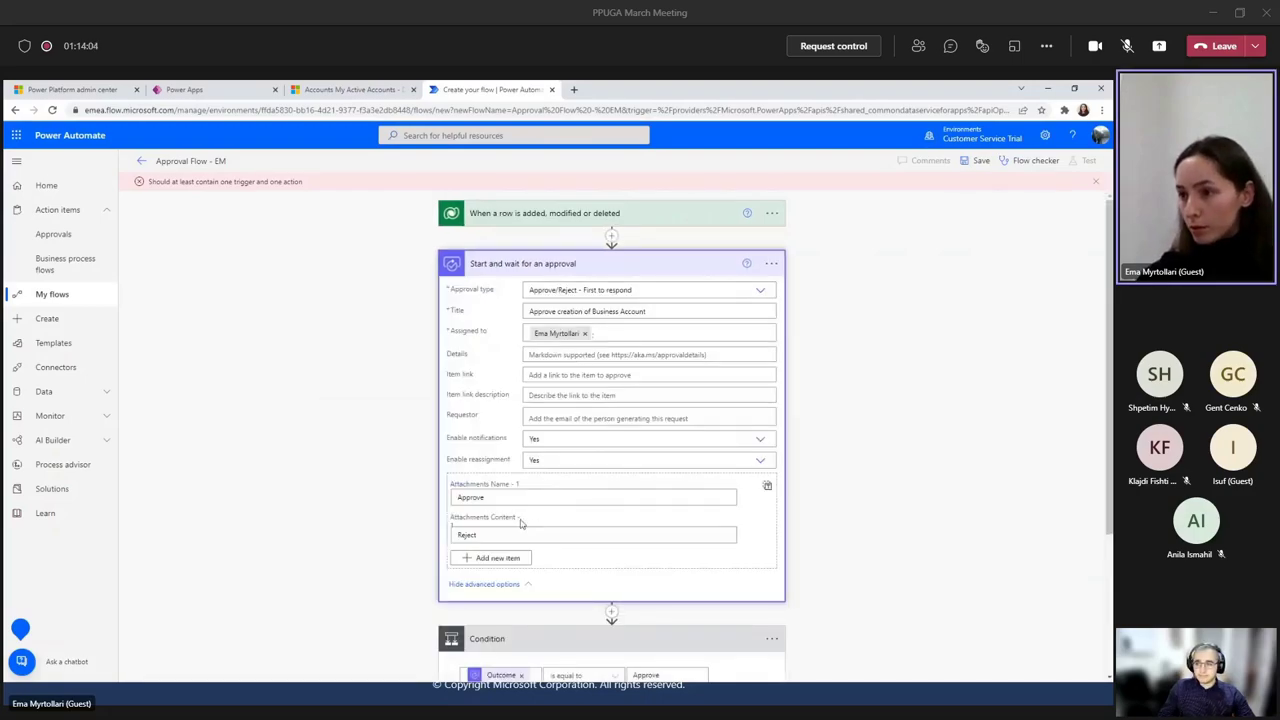
scroll(490, 500, down, 1)
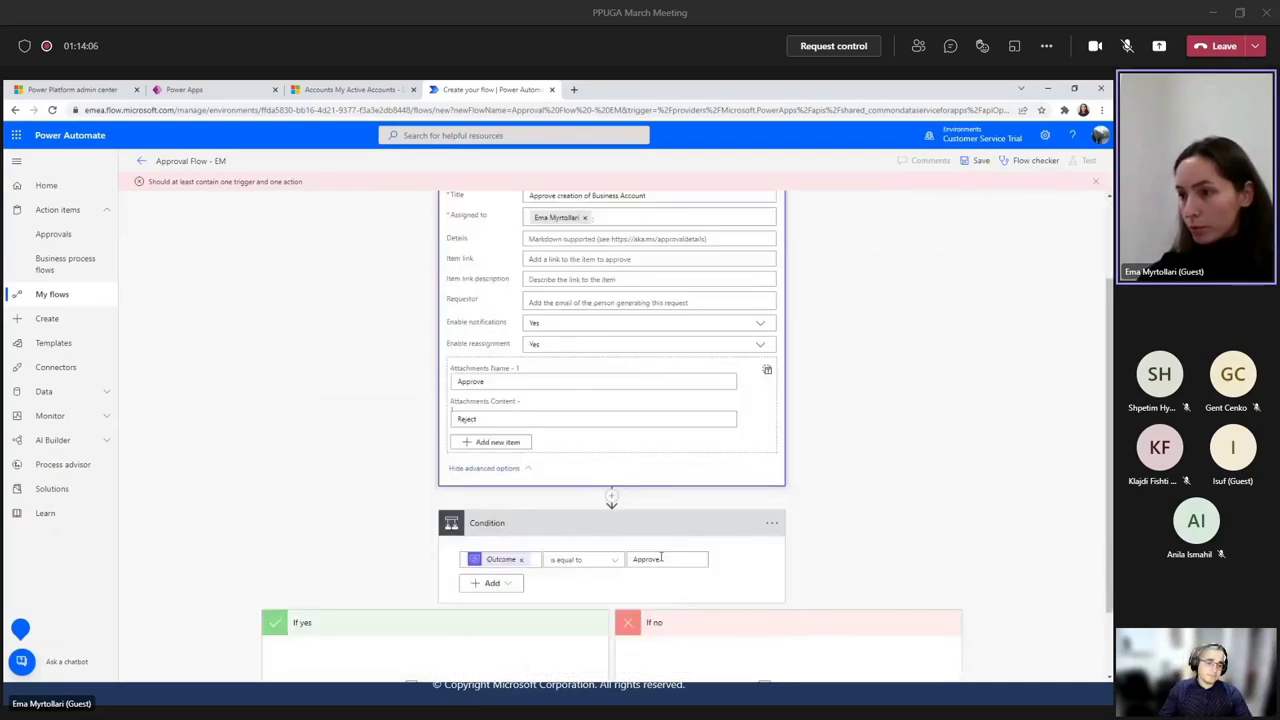
scroll(525, 433, down, 1)
click(442, 599)
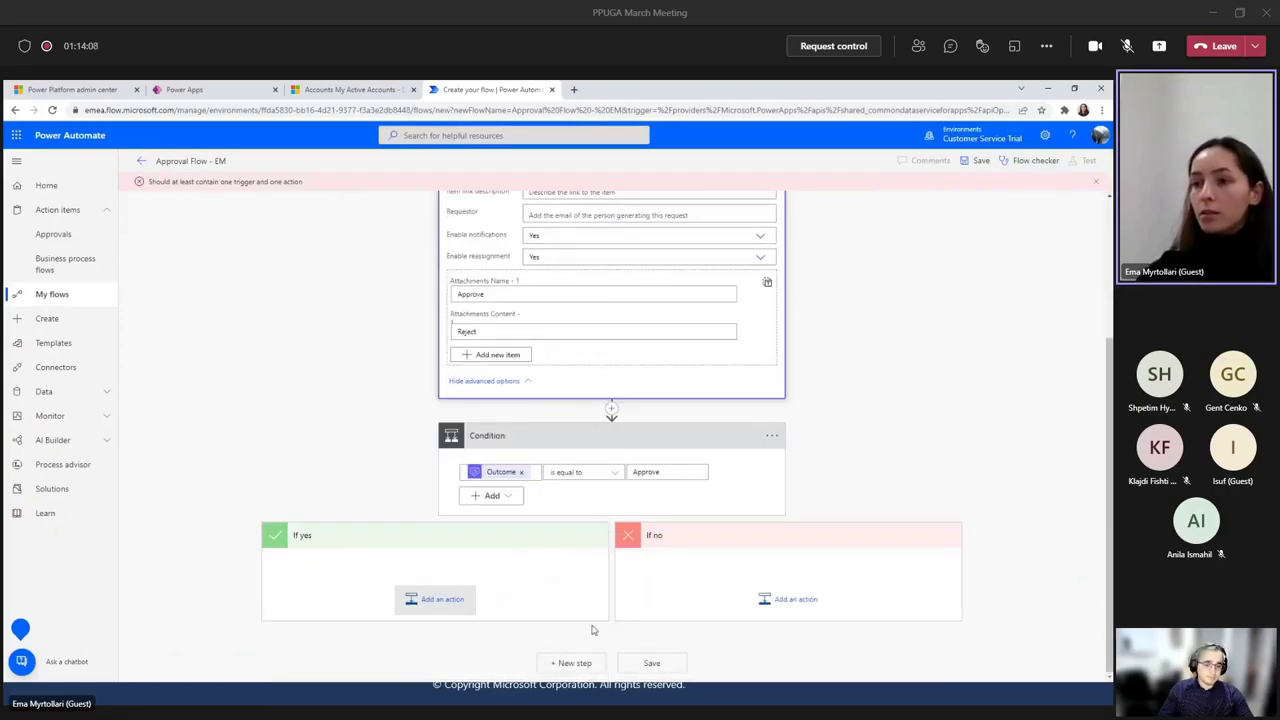
scroll(540, 372, up, 1)
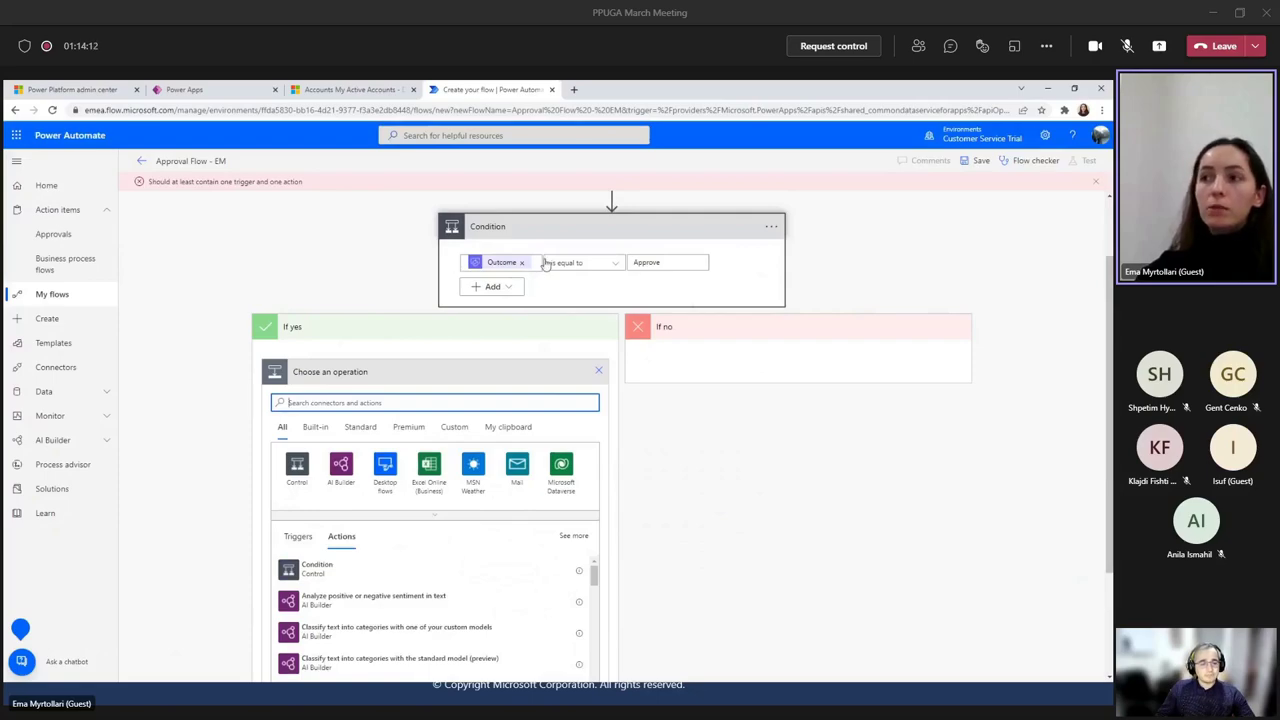
scroll(510, 270, up, 1)
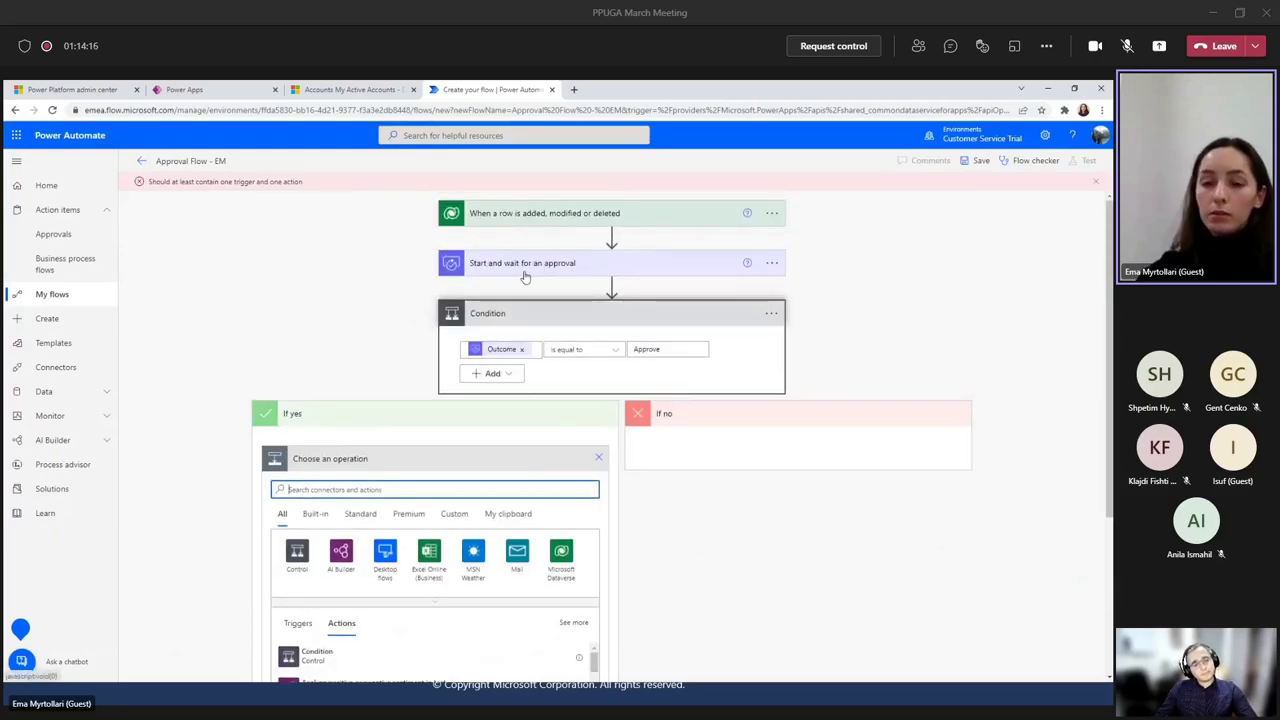
scroll(620, 356, down, 1)
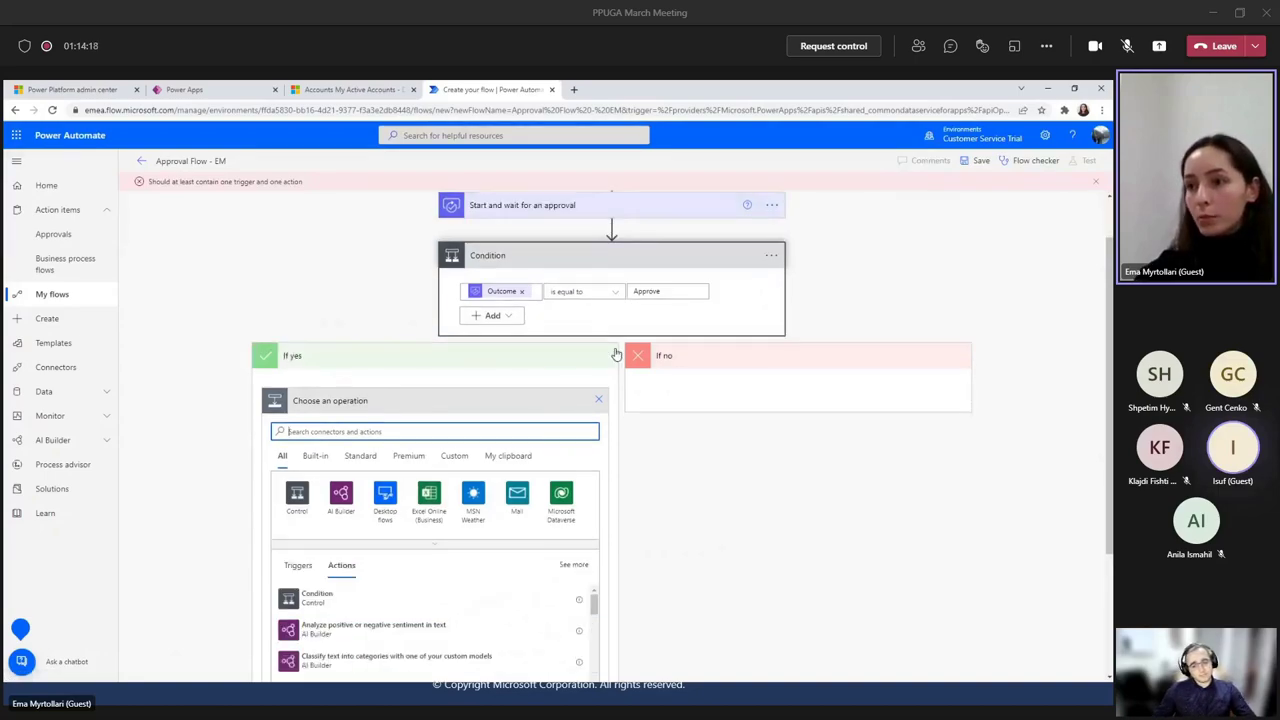
scroll(443, 433, down, 2)
text(dataver)
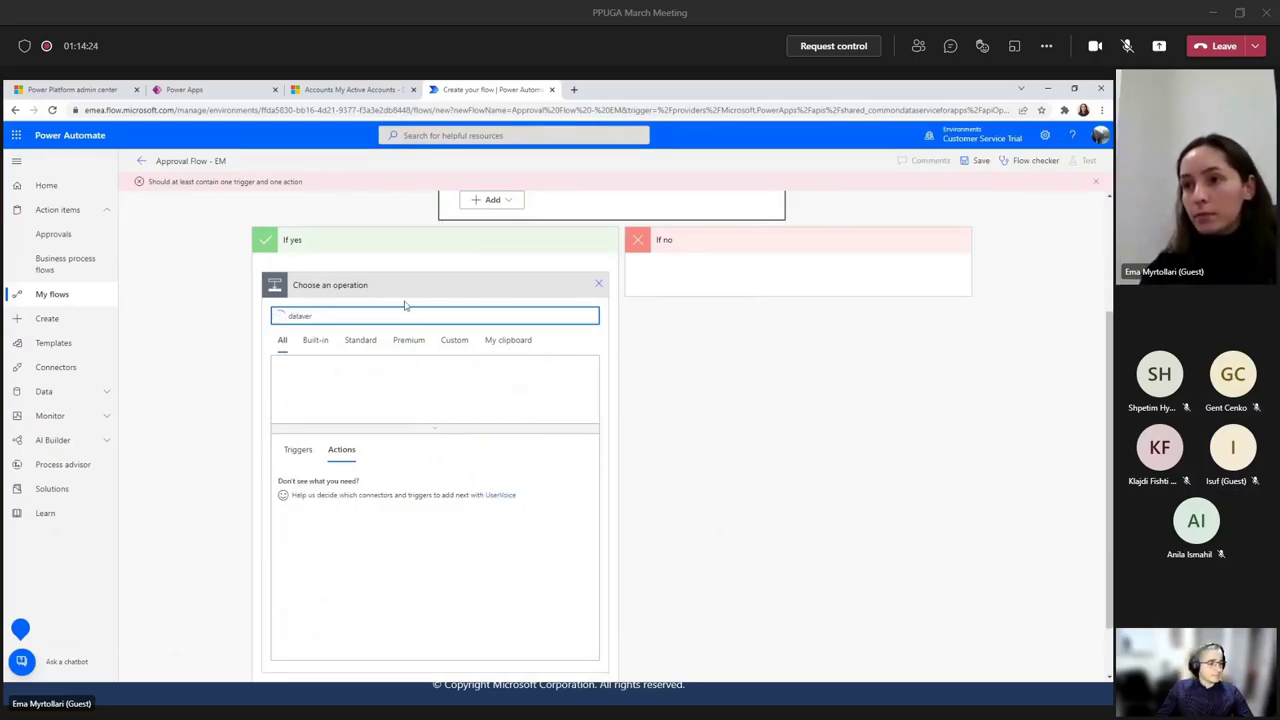
click(333, 483)
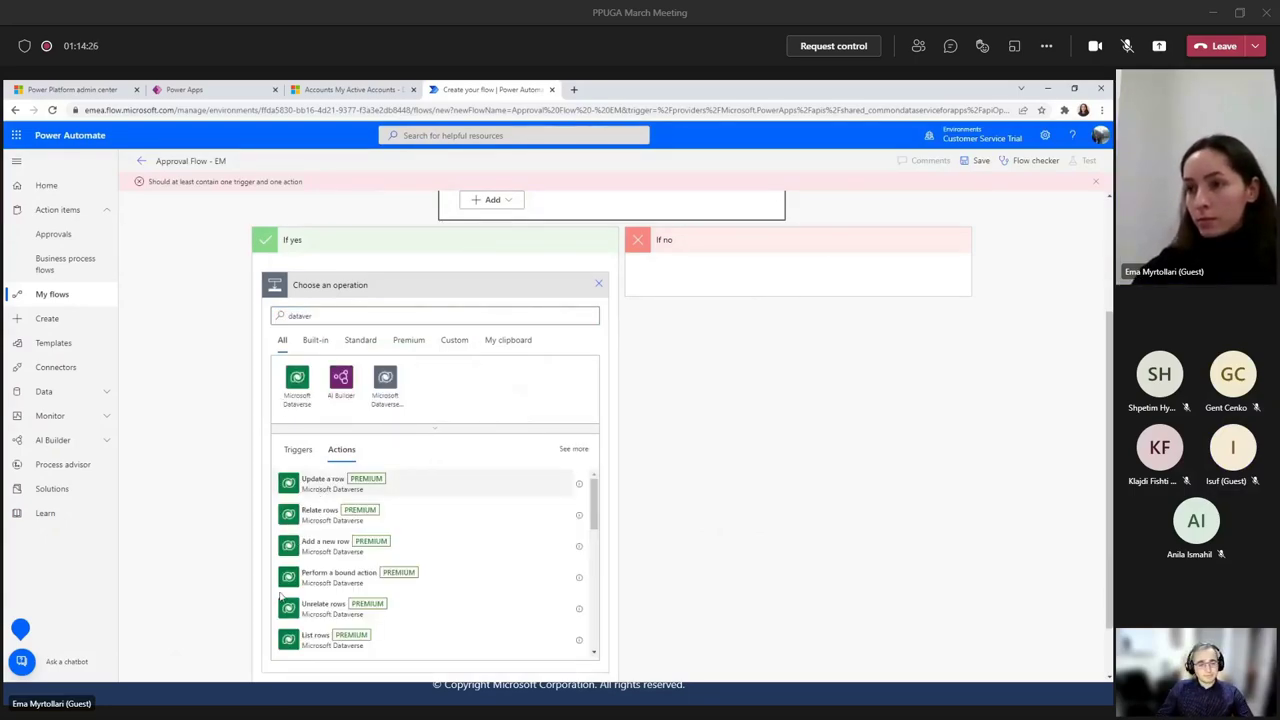
Set the Update a row action's table to Accounts and its Row ID to the trigger's Account unique identifier.
click(398, 487)
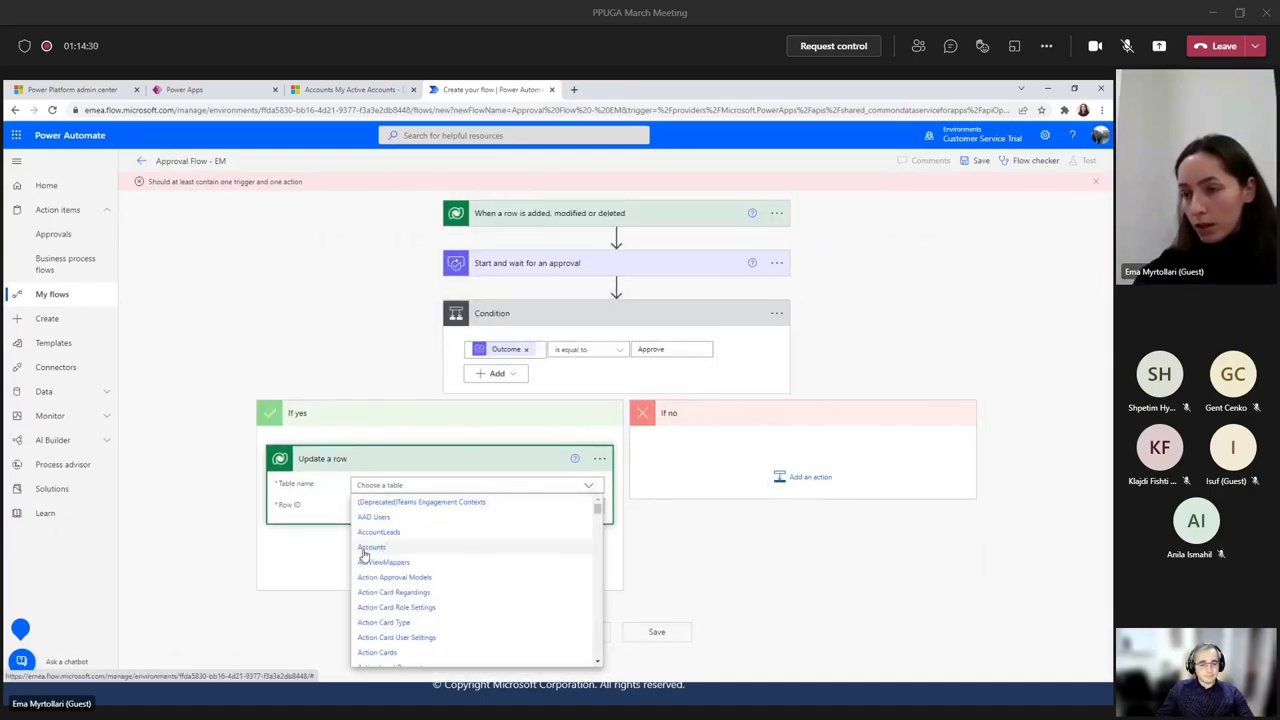
click(365, 552)
click(410, 505)
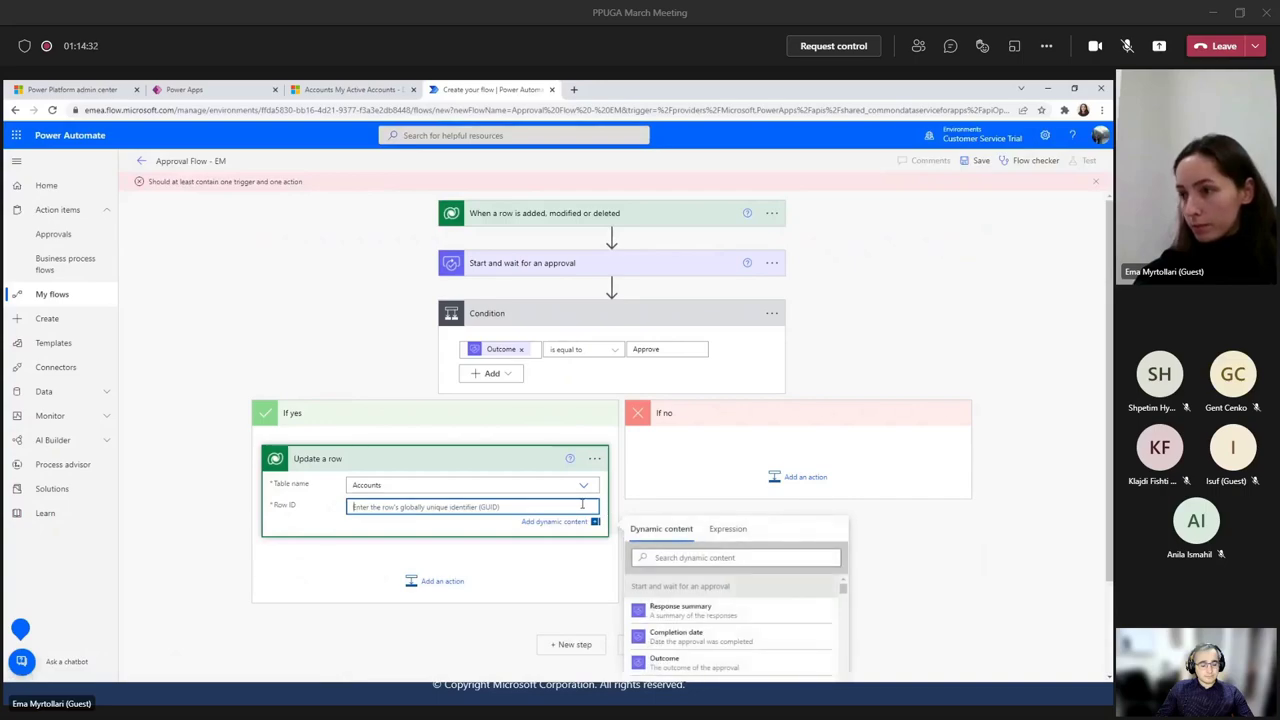
scroll(516, 506, down, 1)
click(693, 500)
text(acc)
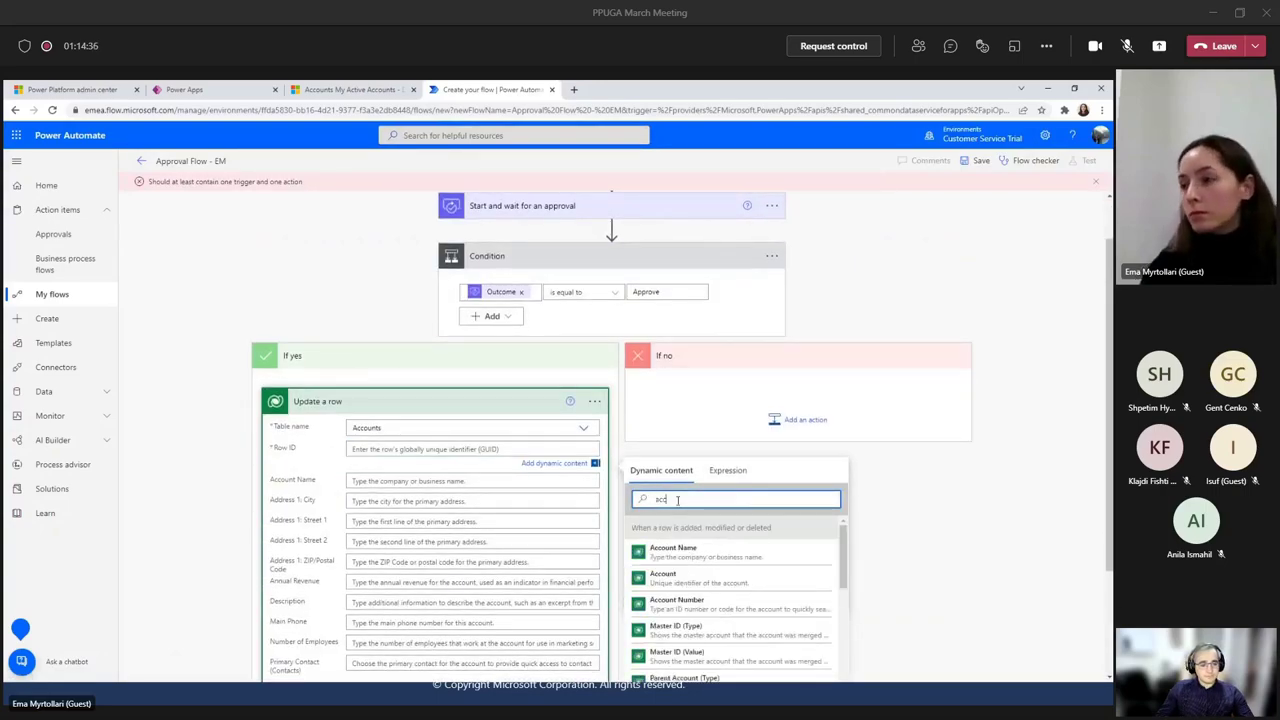
click(690, 577)
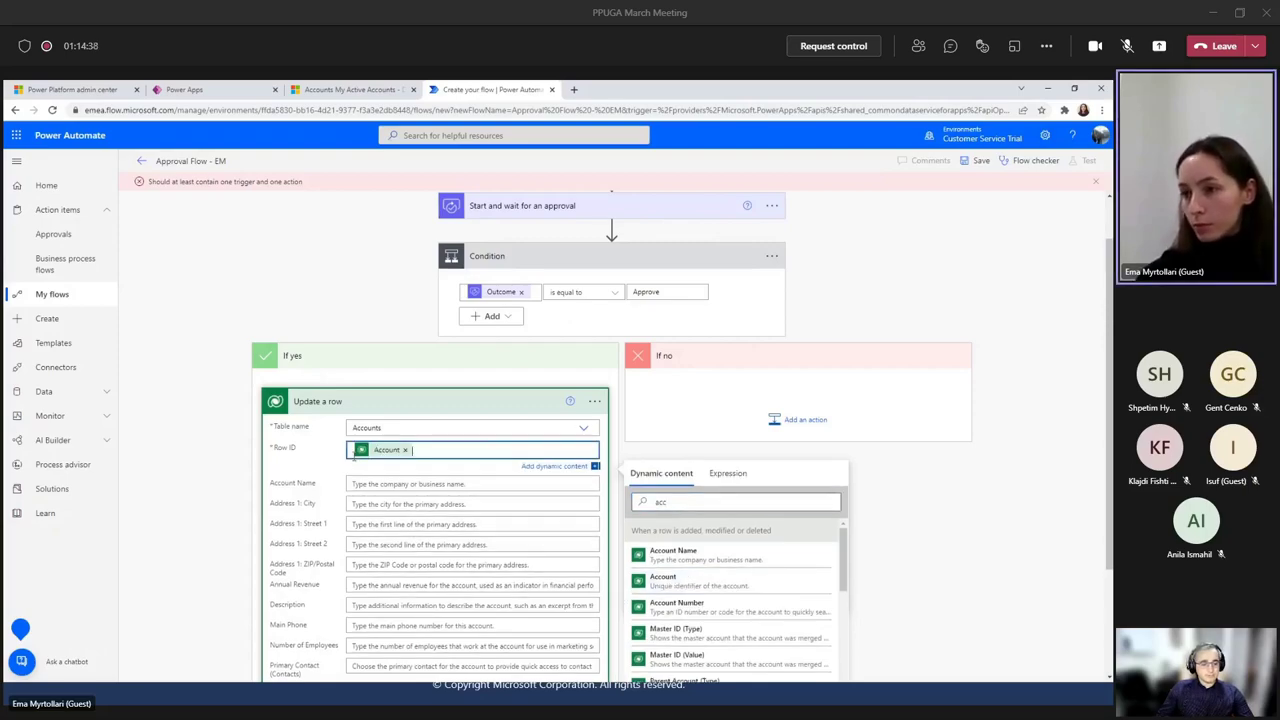
click(318, 461)
Show the Update a row action's advanced options and set its Approved field to Yes.
scroll(367, 418, down, 1)
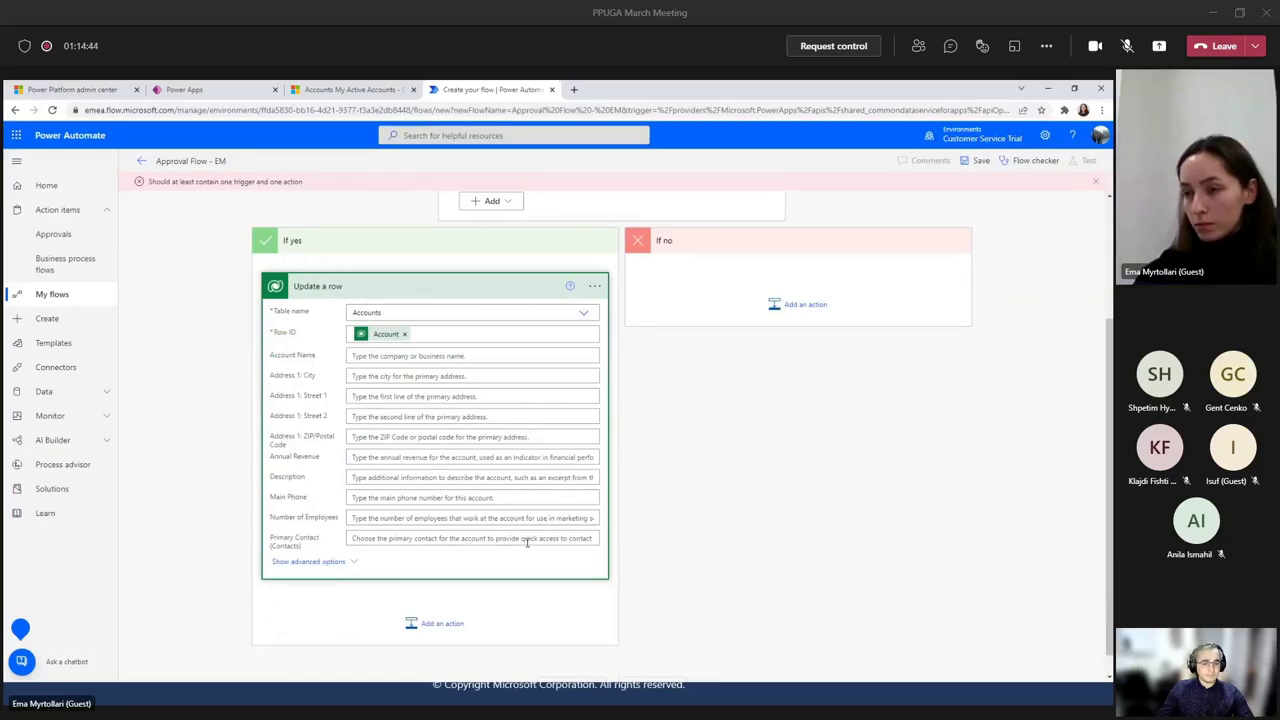
click(308, 561)
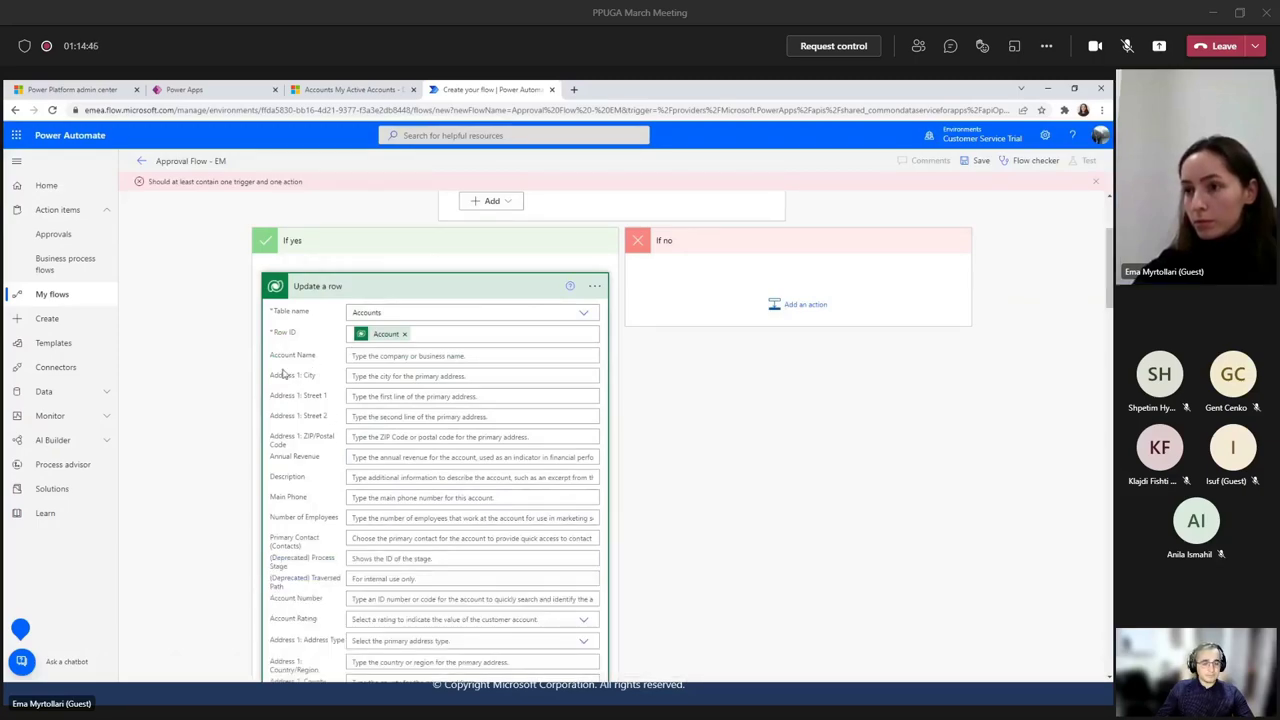
scroll(320, 410, down, 10)
scroll(333, 429, down, 5)
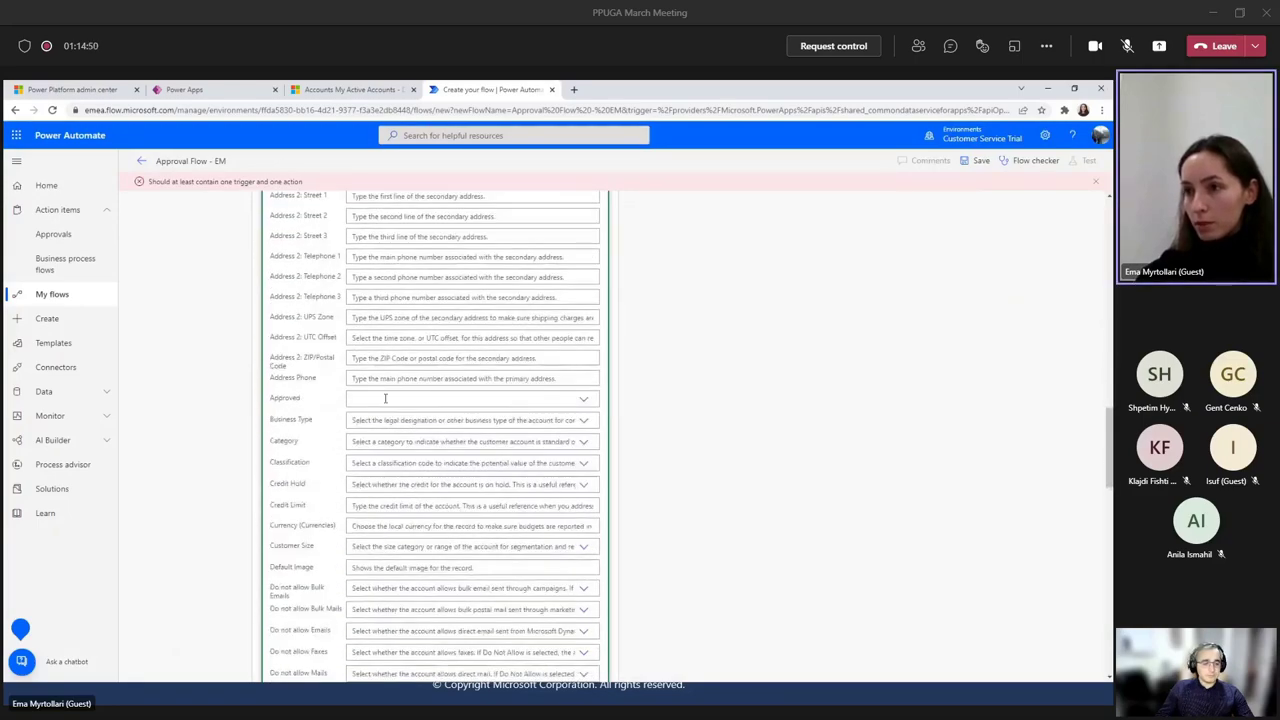
click(537, 400)
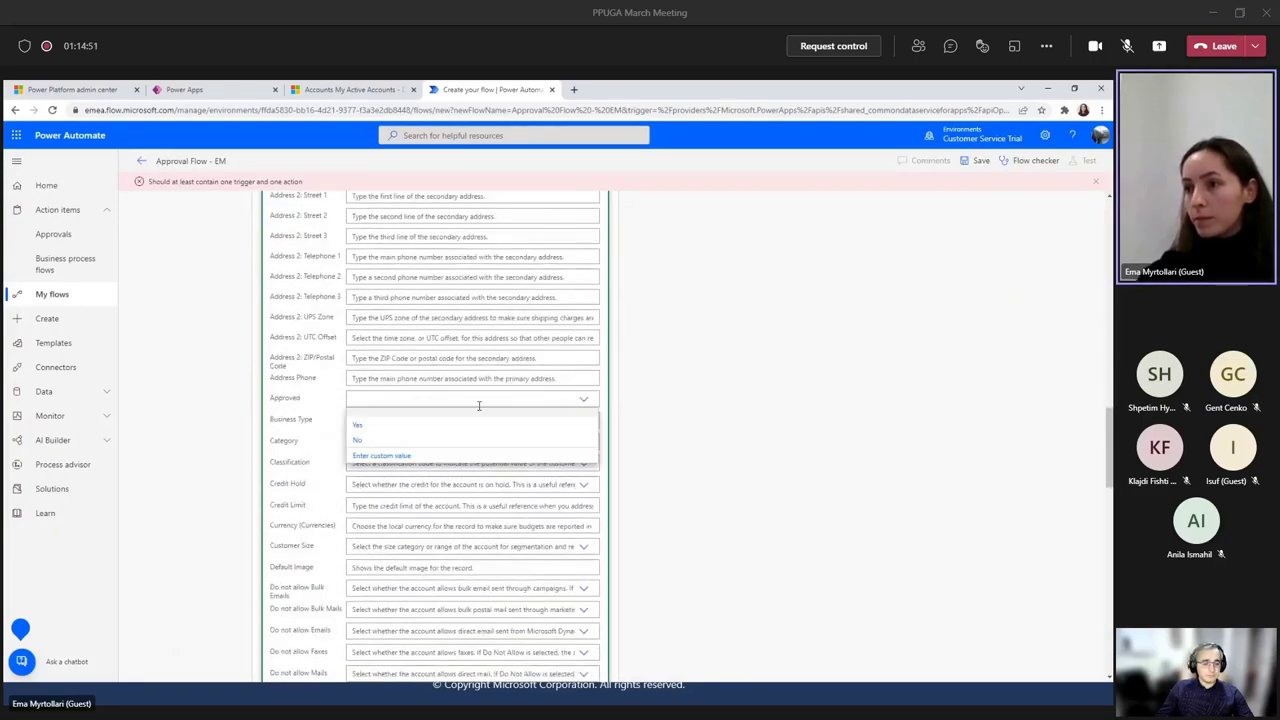
click(390, 424)
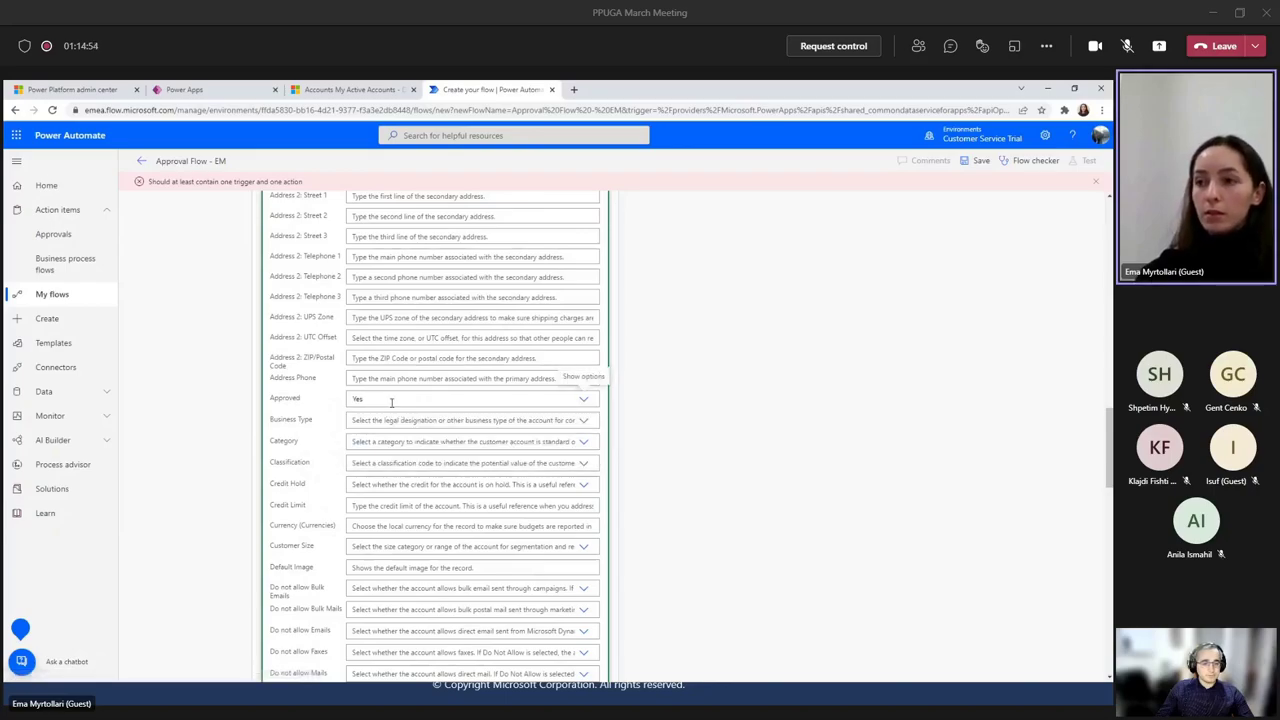
scroll(368, 399, down, 15)
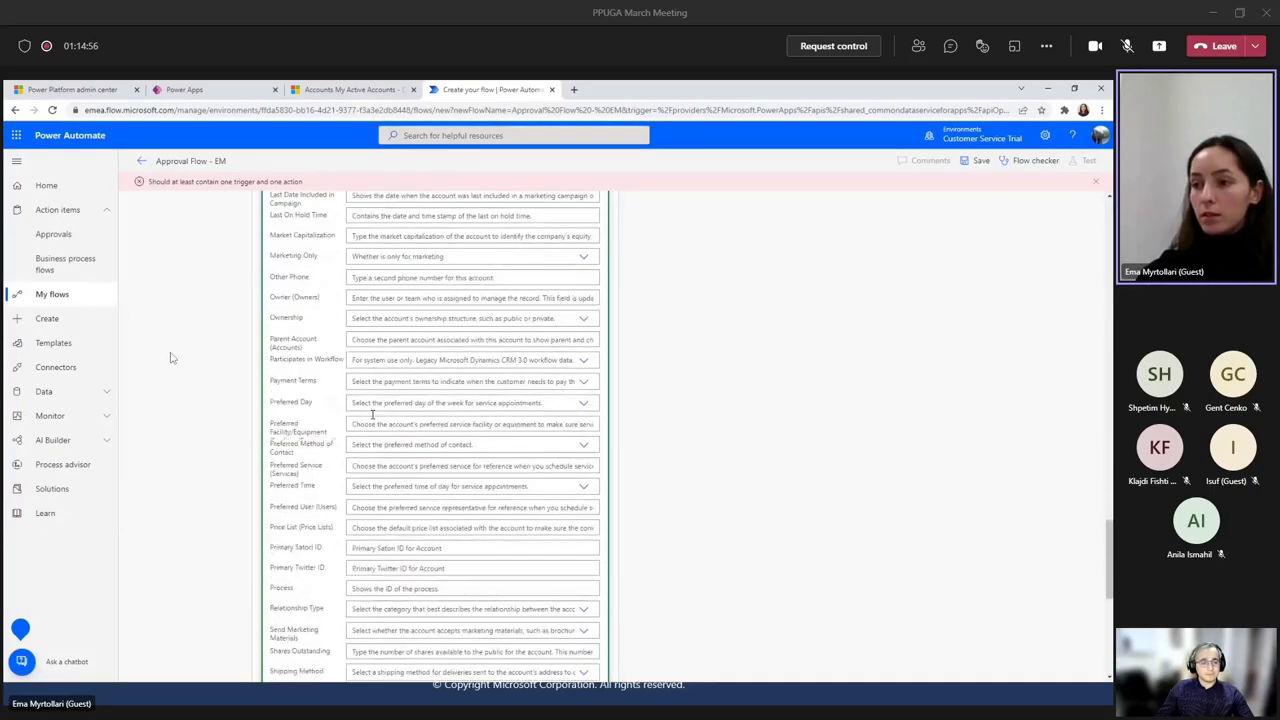
scroll(373, 413, down, 1)
scroll(373, 430, up, 3)
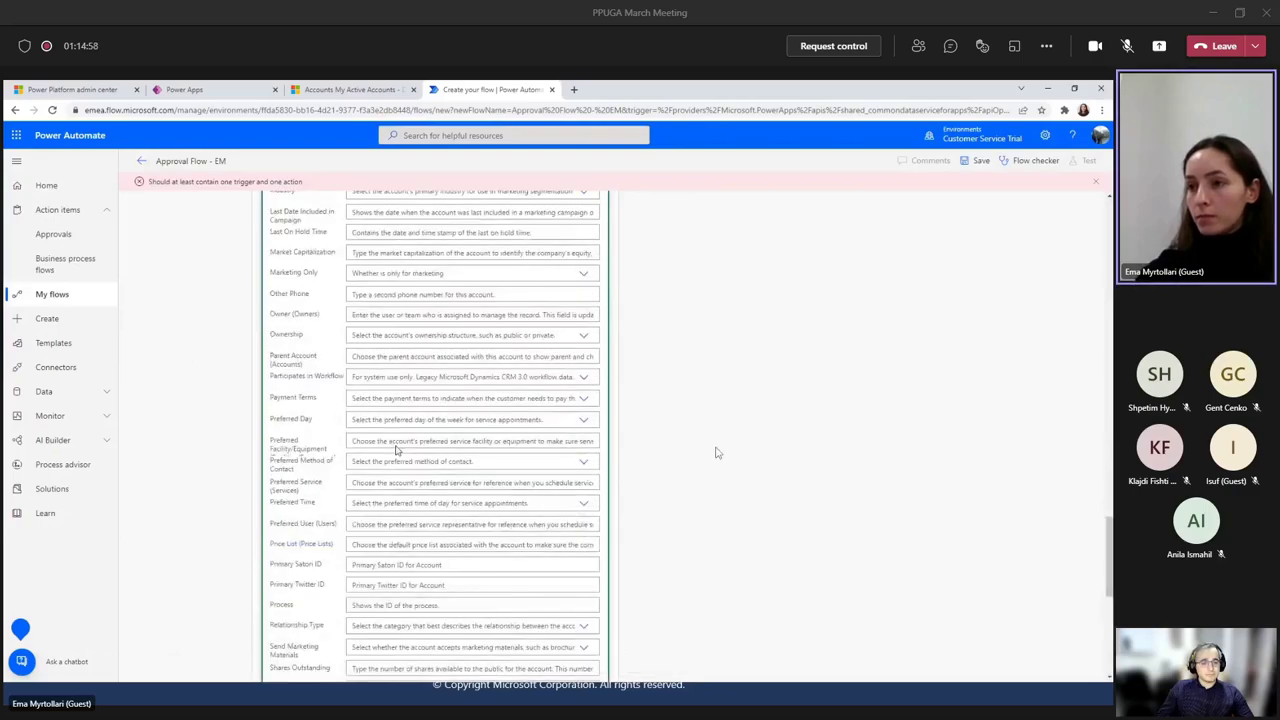
scroll(368, 450, down, 3)
scroll(380, 500, up, 10)
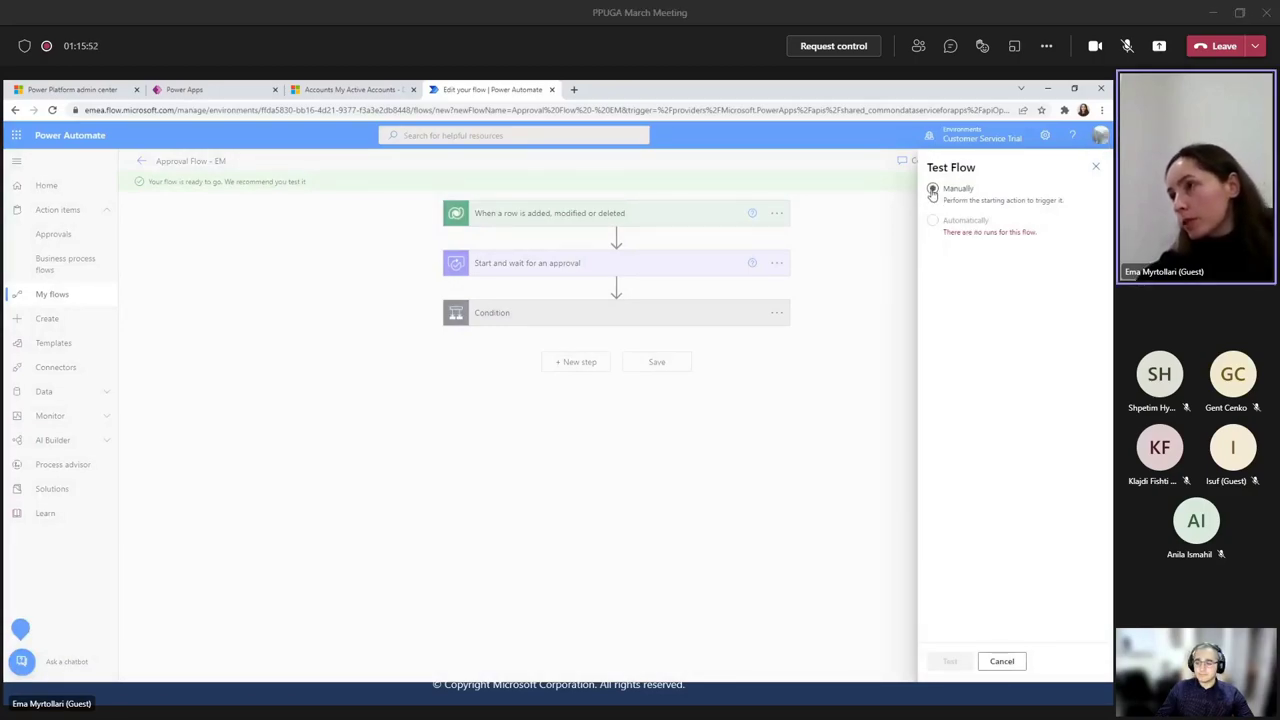
Start a test of the flow with the Manually trigger option.
click(932, 189)
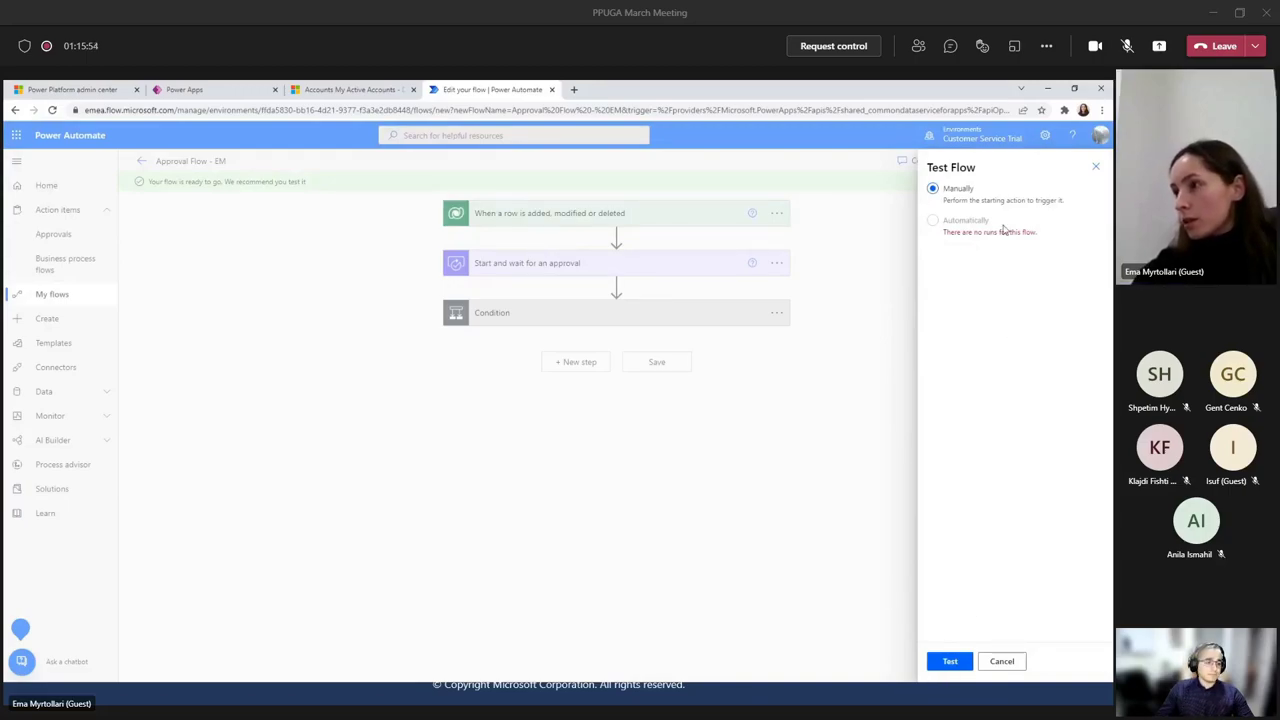
click(960, 666)
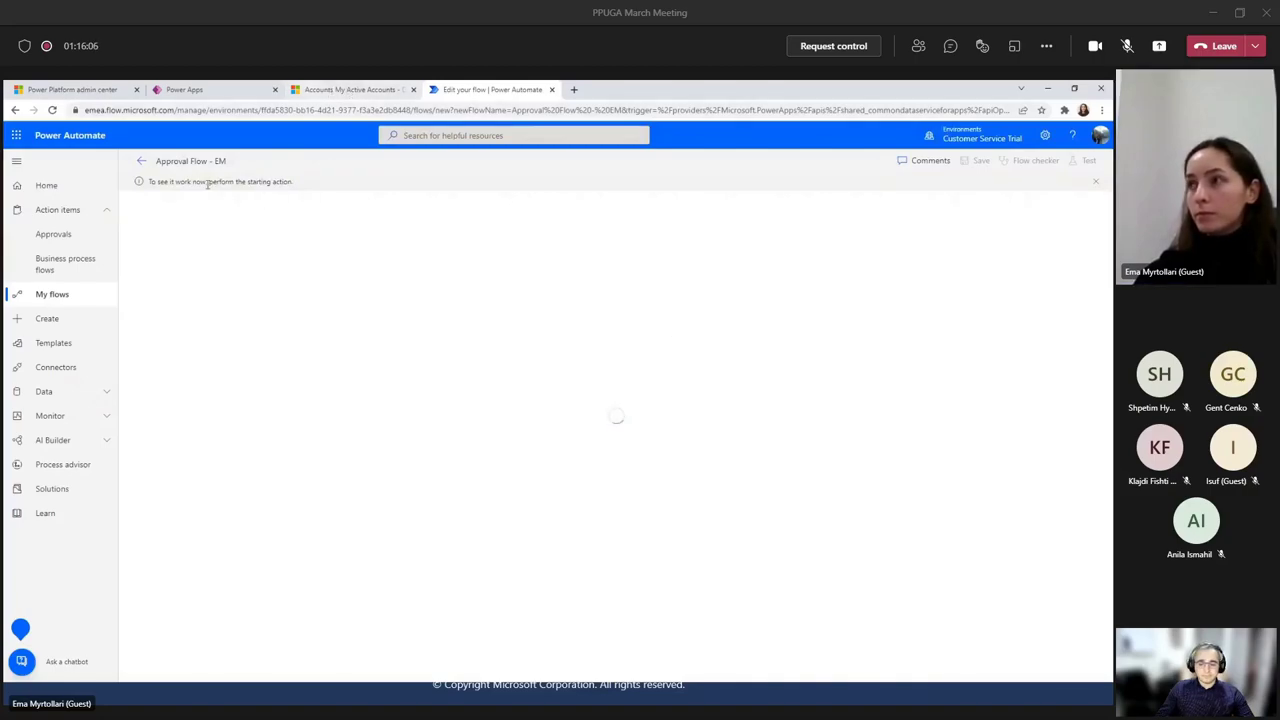
Switch to the Dynamics 365 Accounts list, start a new account and enter Business No. 1 as its account name.
click(371, 90)
click(238, 162)
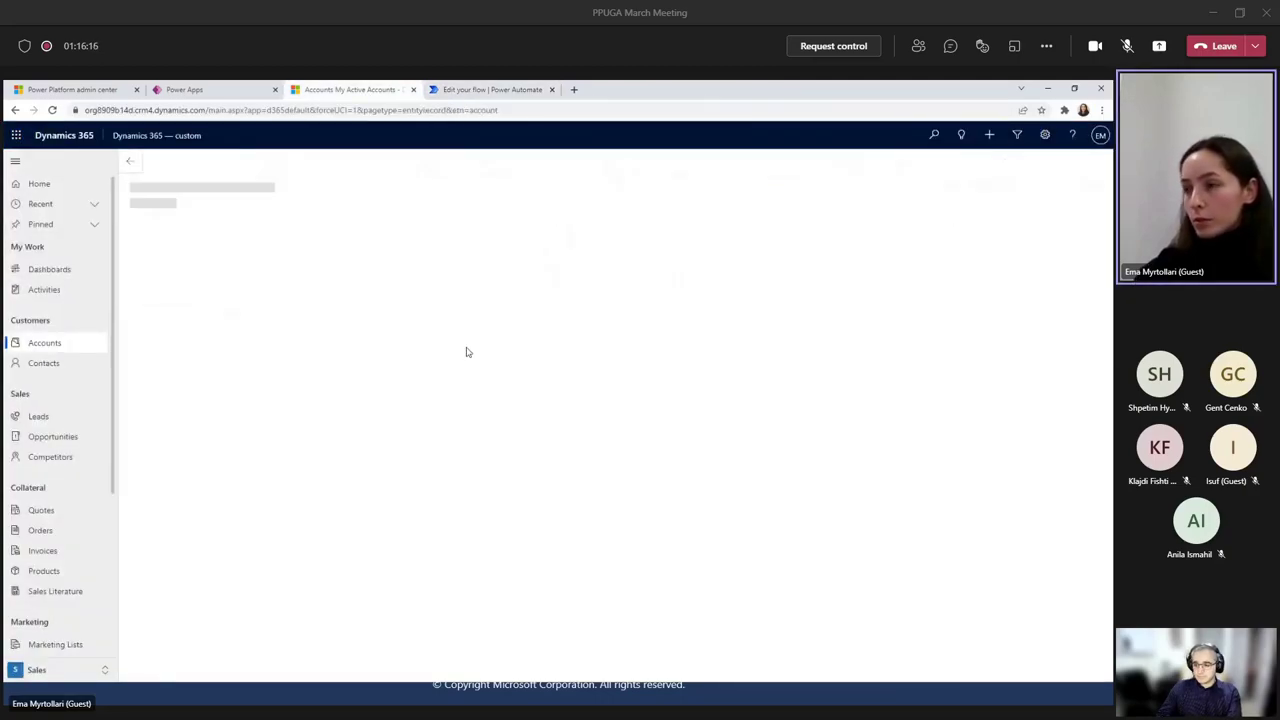
click(291, 279)
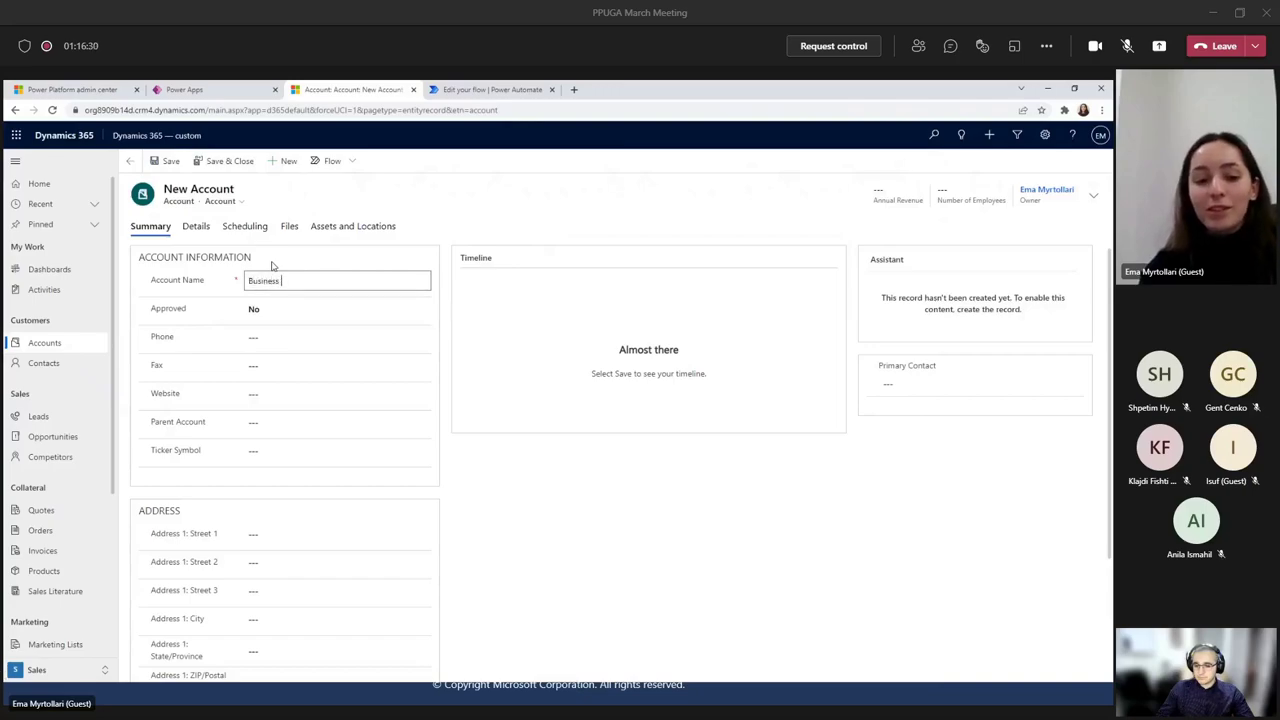
text(No. 1)
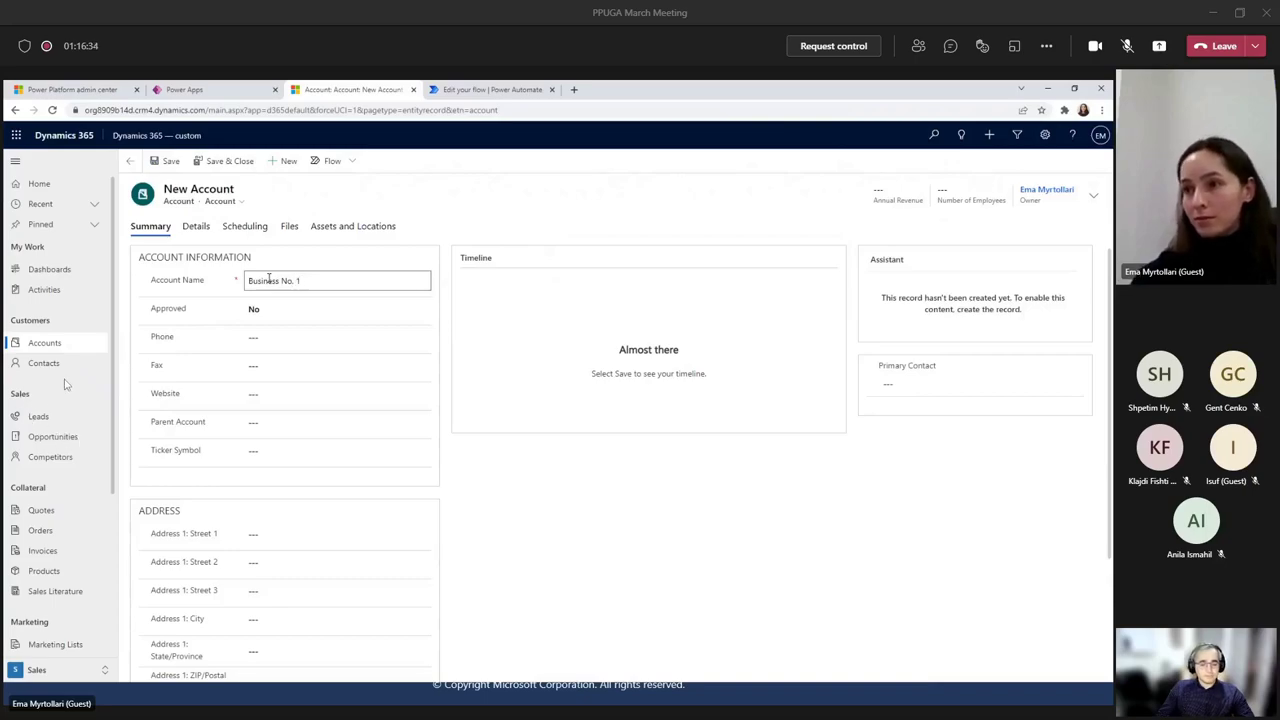
click(324, 463)
Replace the new account's name with Albanian XRM and save the record.
triple_click(321, 280)
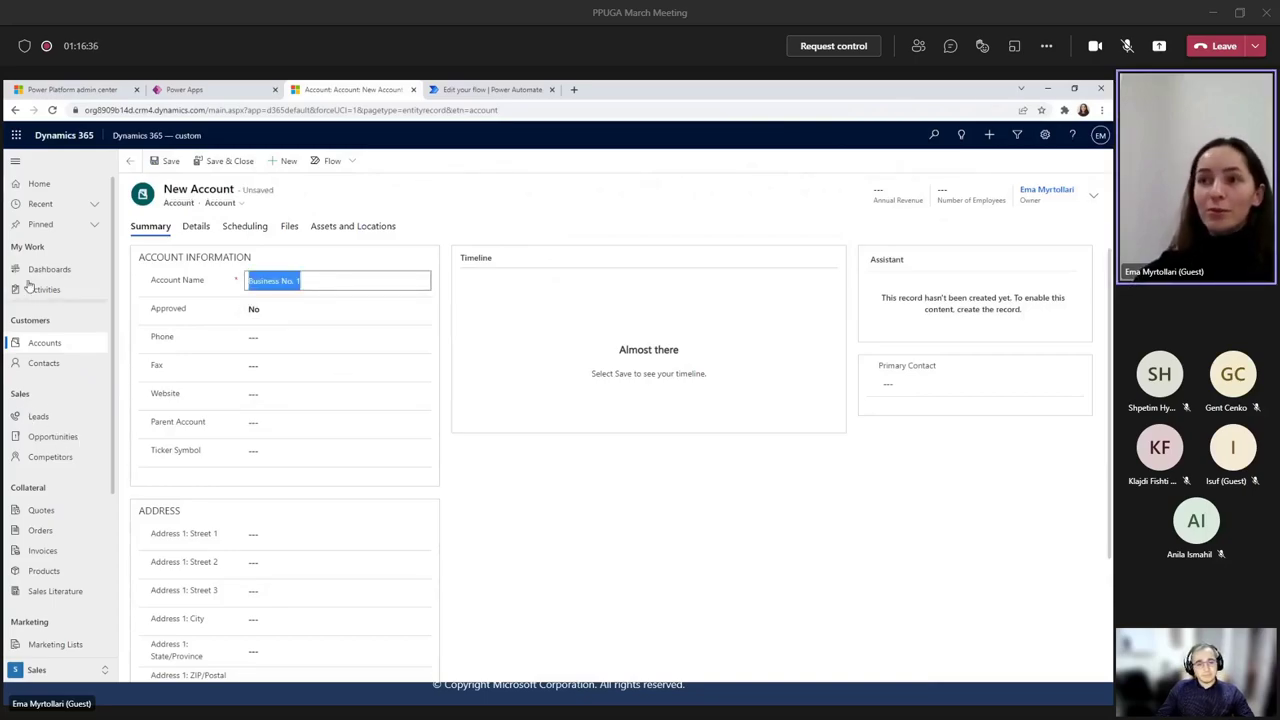
text(Albanian XRM)
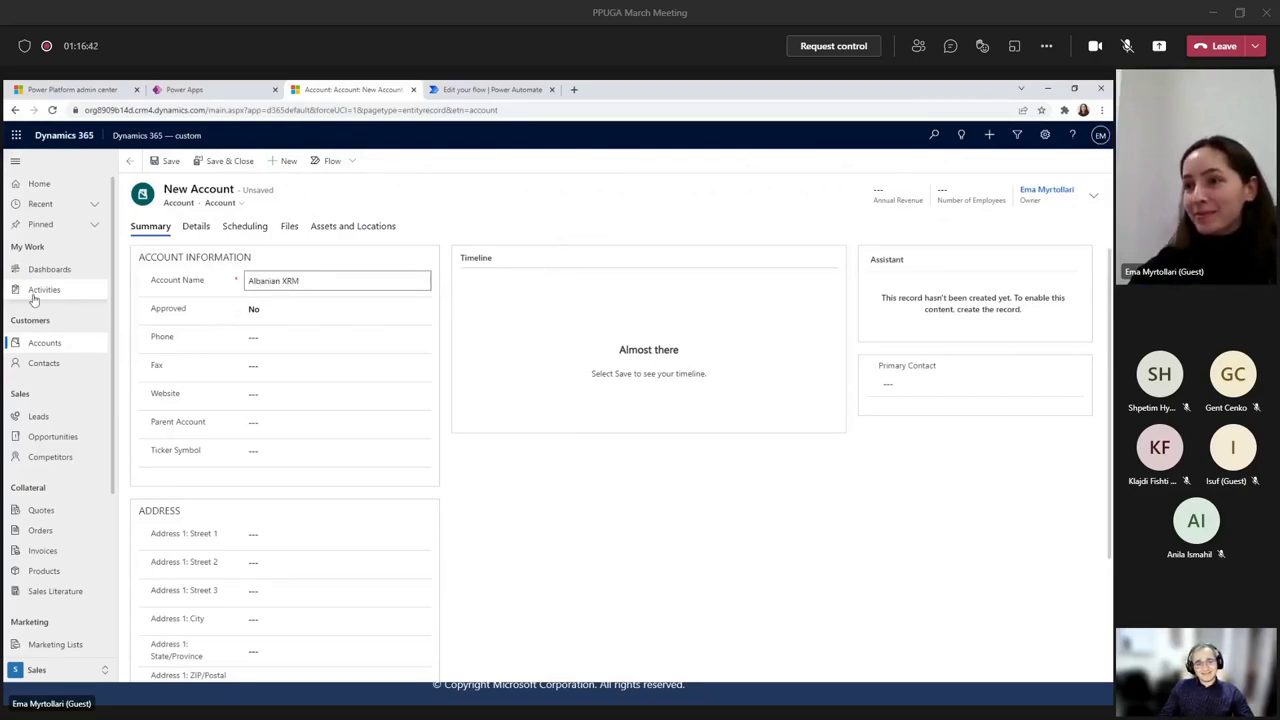
click(594, 471)
key(ctrl+s)
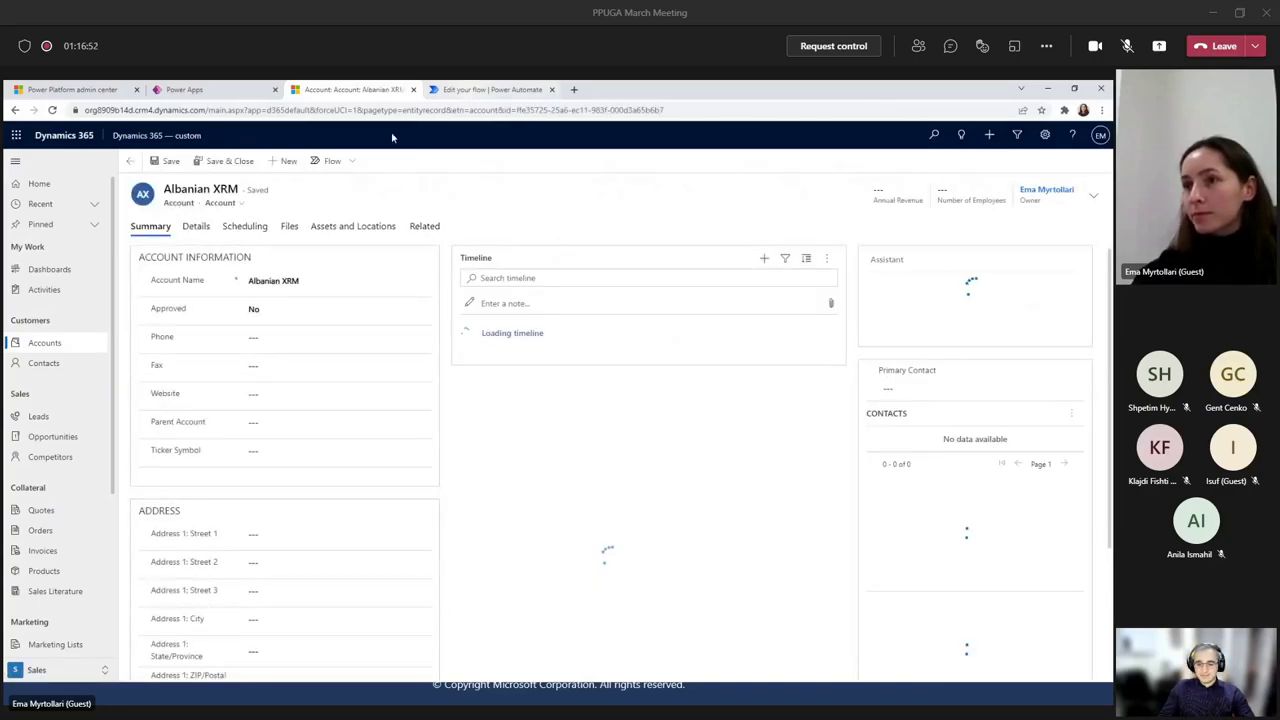
Return to Power Automate and open the current run from the full run history of Approval Flow - EM.
click(460, 89)
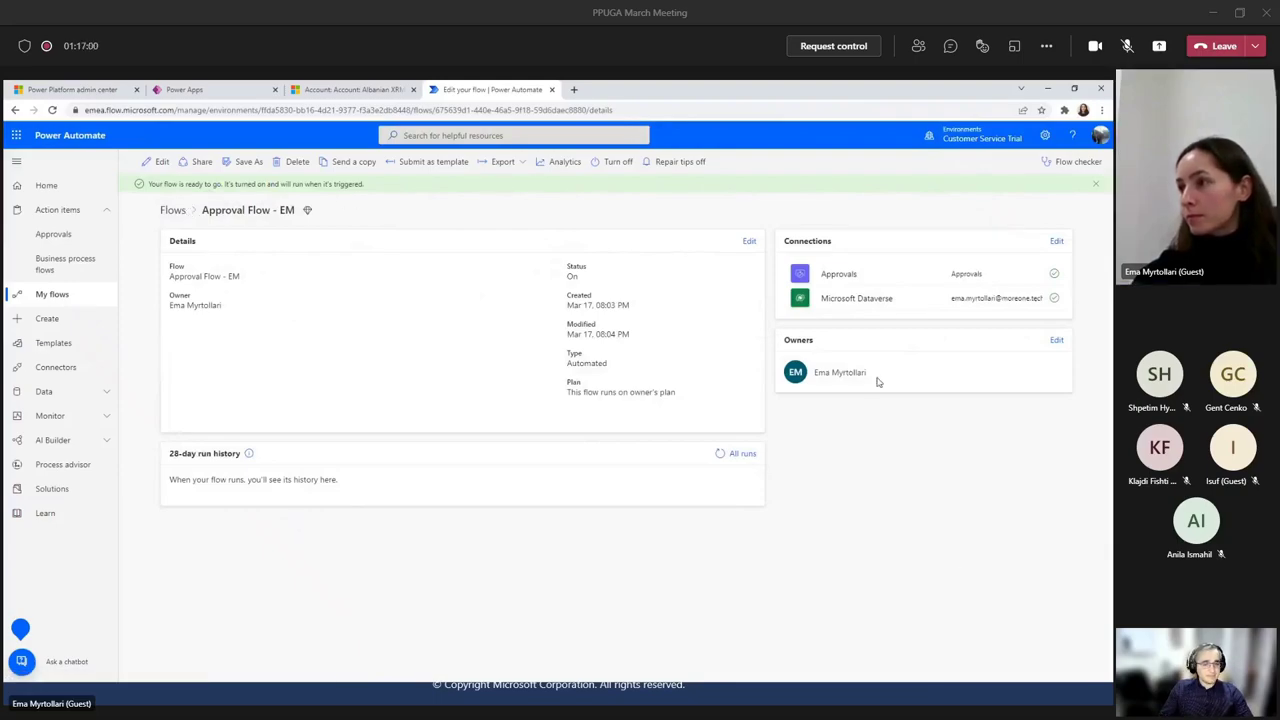
click(738, 454)
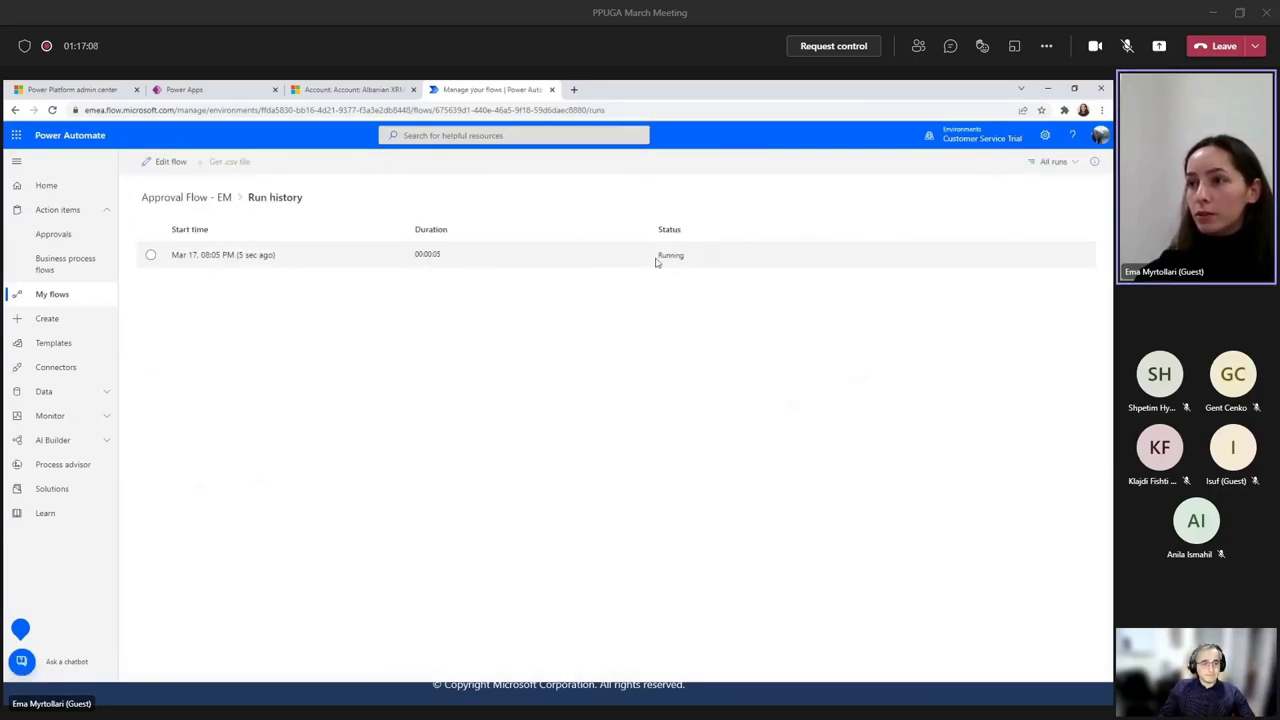
click(229, 256)
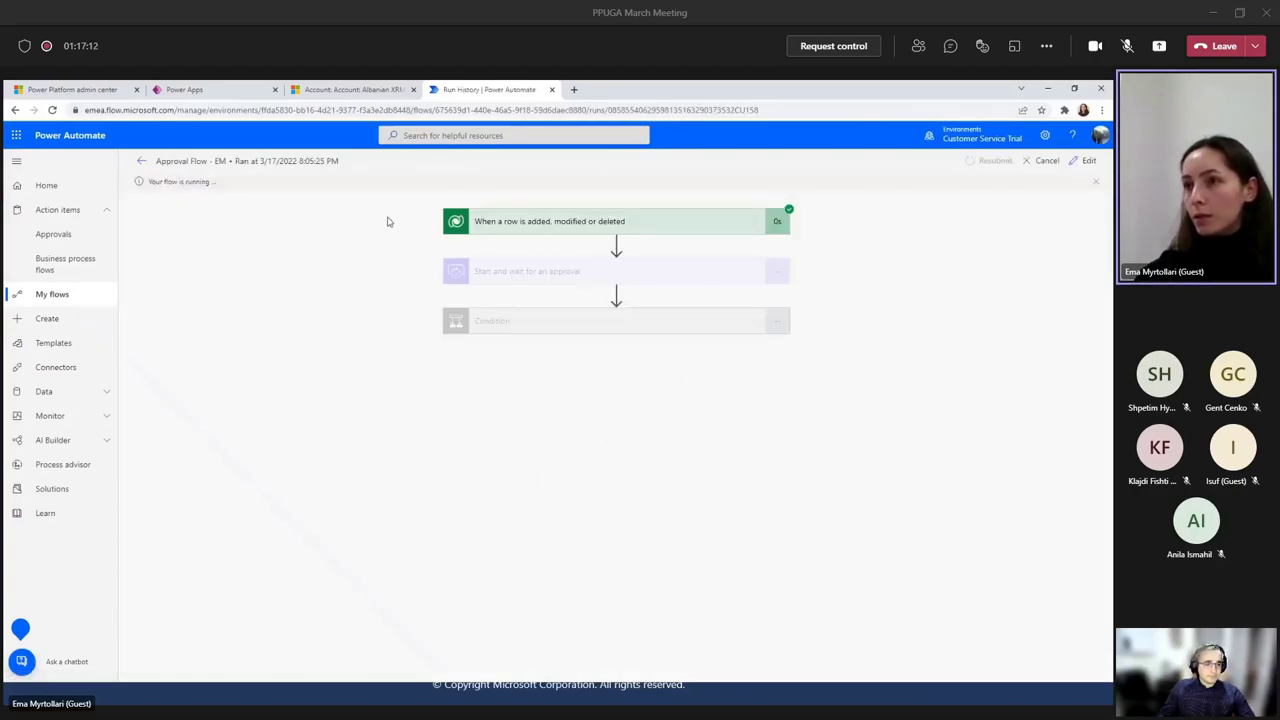
Examine the run's trigger inputs and outputs and its Start and wait for an approval action.
click(648, 224)
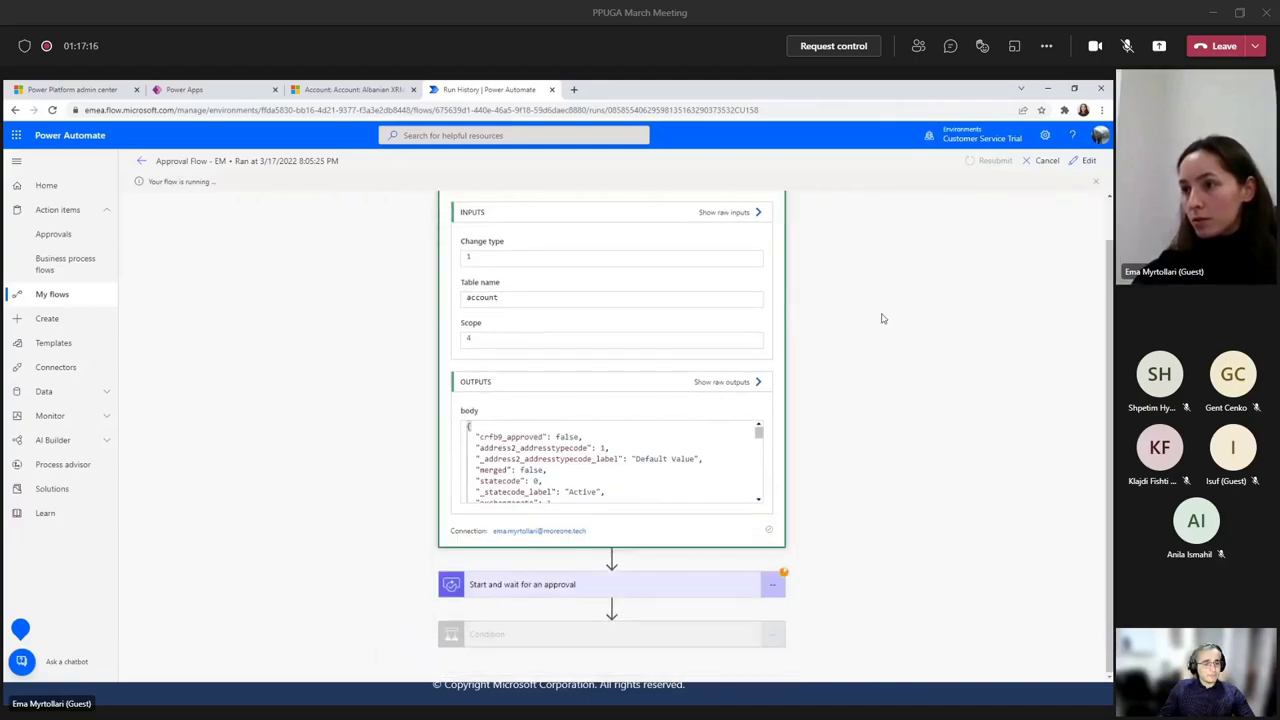
scroll(662, 226, up, 1)
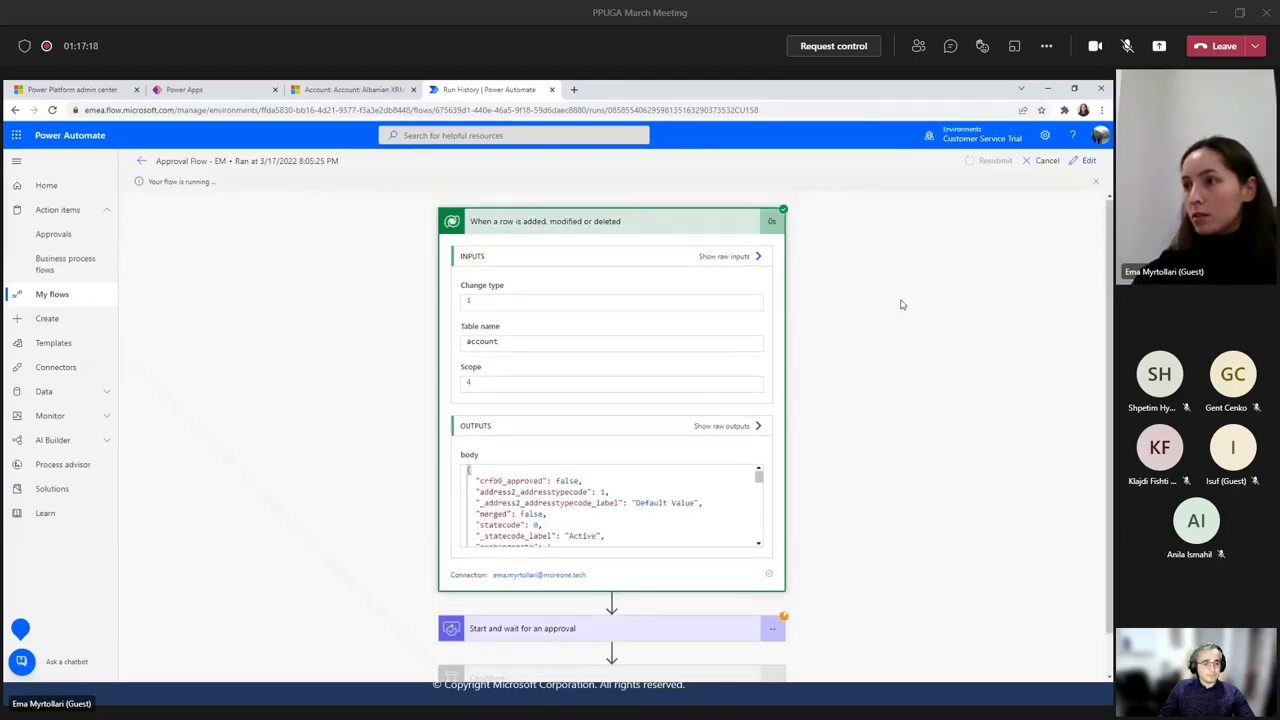
click(663, 226)
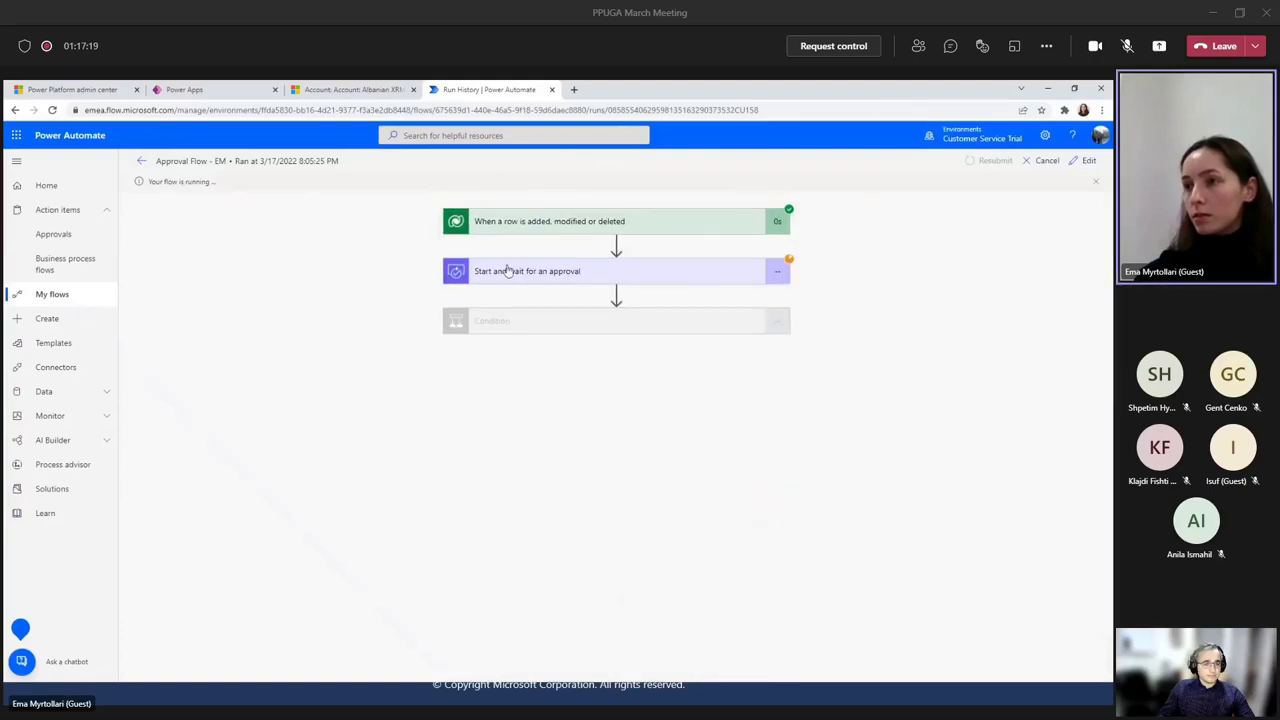
click(598, 280)
click(700, 280)
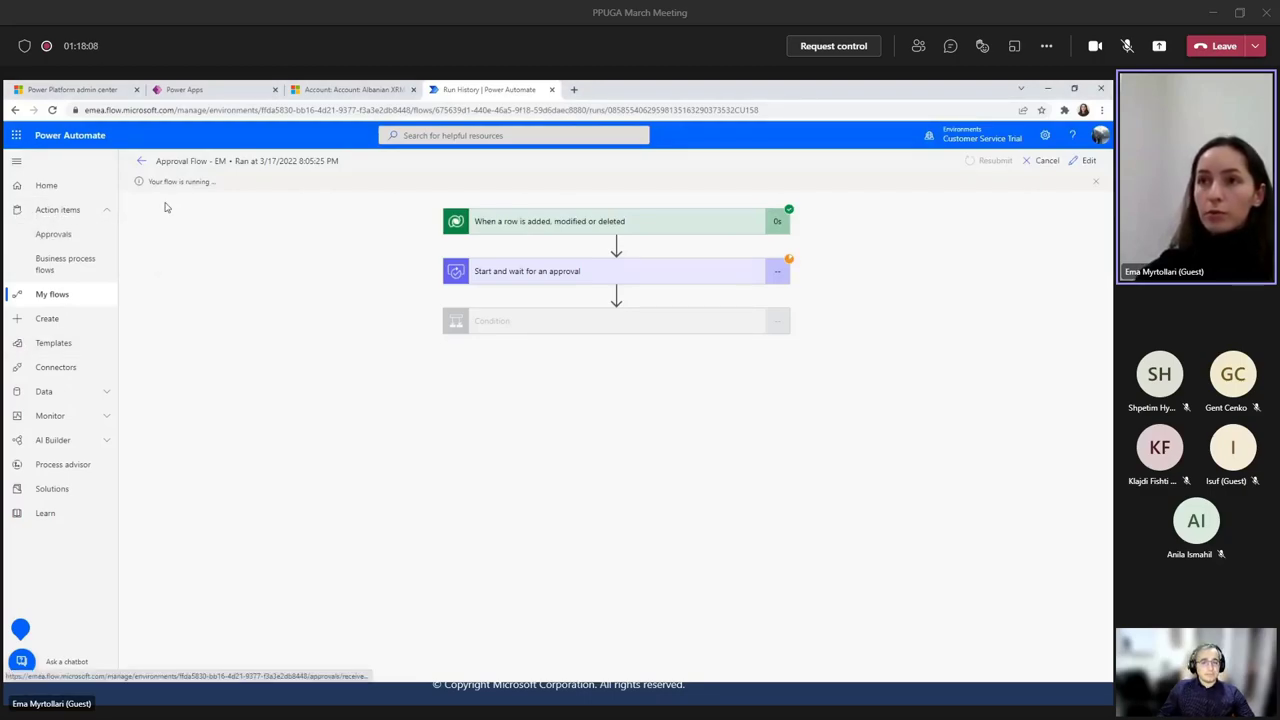
Open the received request Approve creation of Business Account, respond with Approve and close the response pane.
click(60, 234)
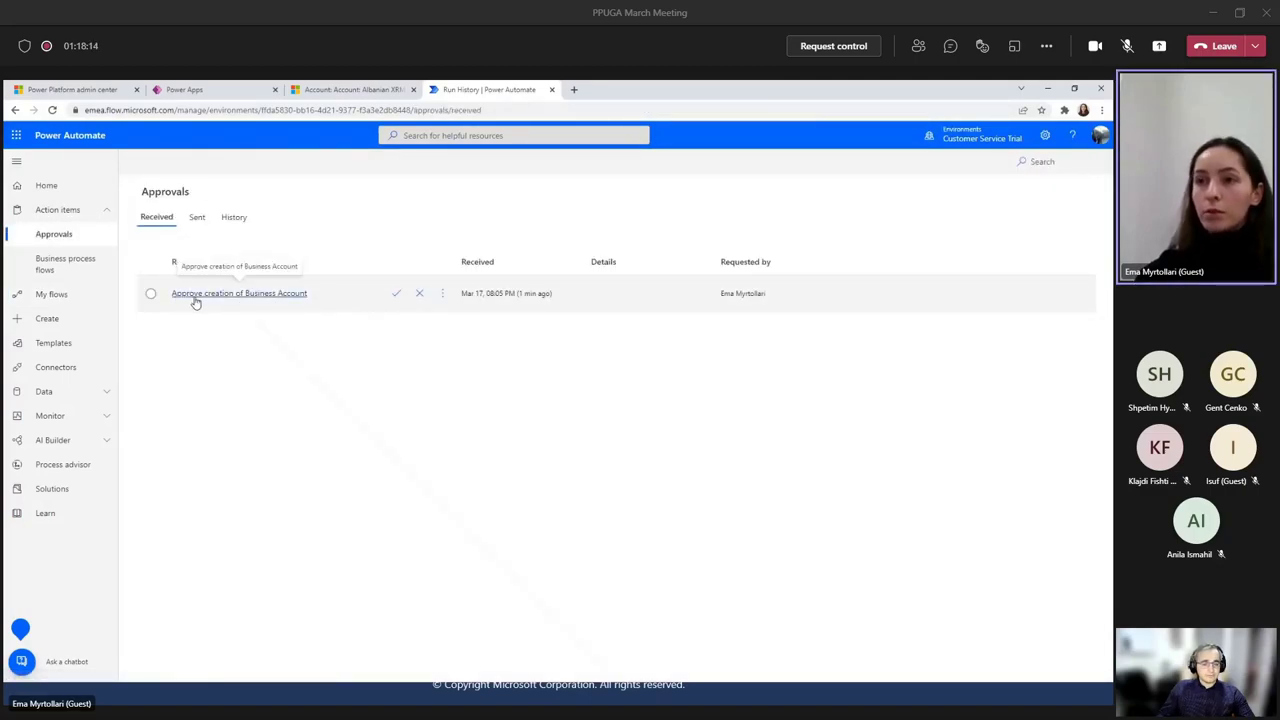
click(261, 296)
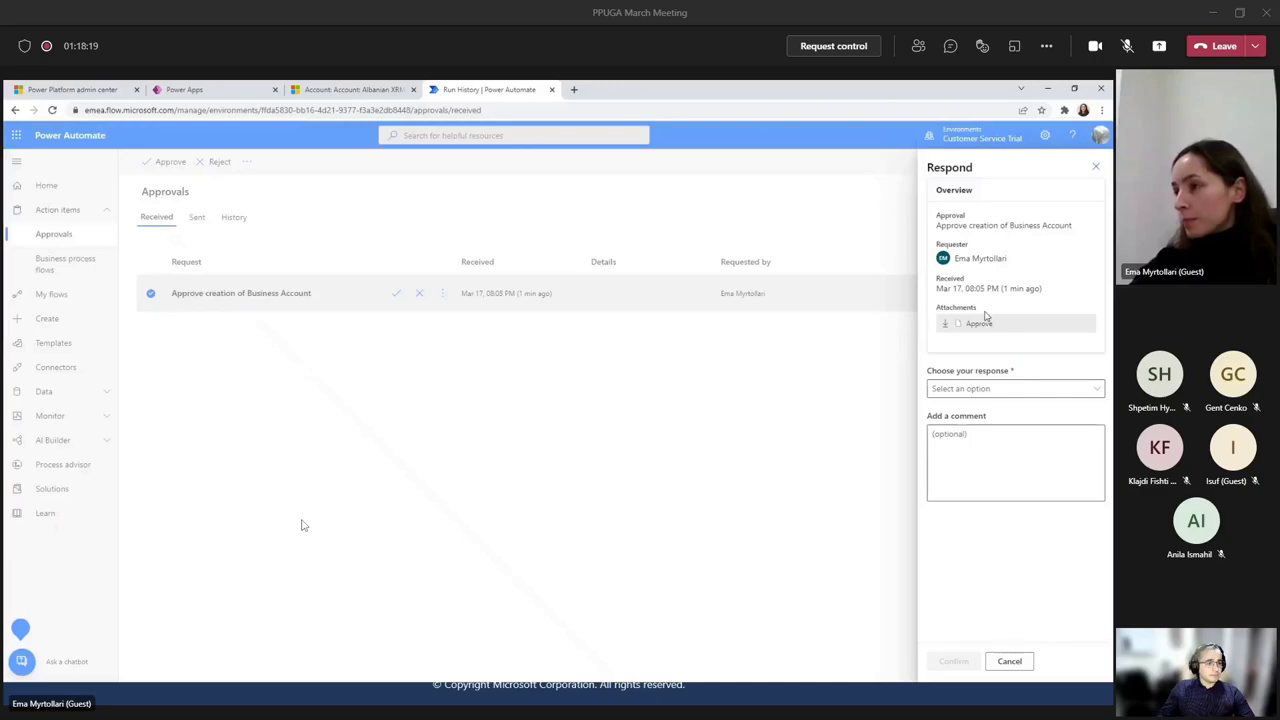
click(1022, 389)
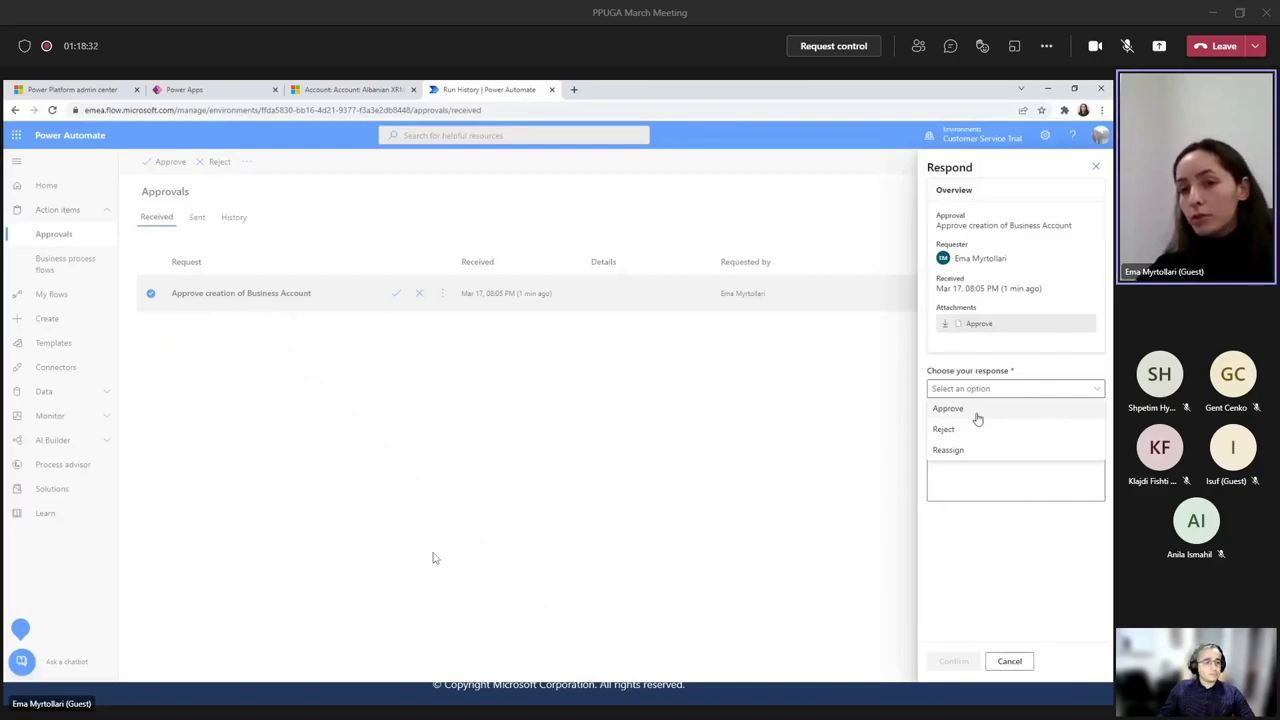
click(976, 412)
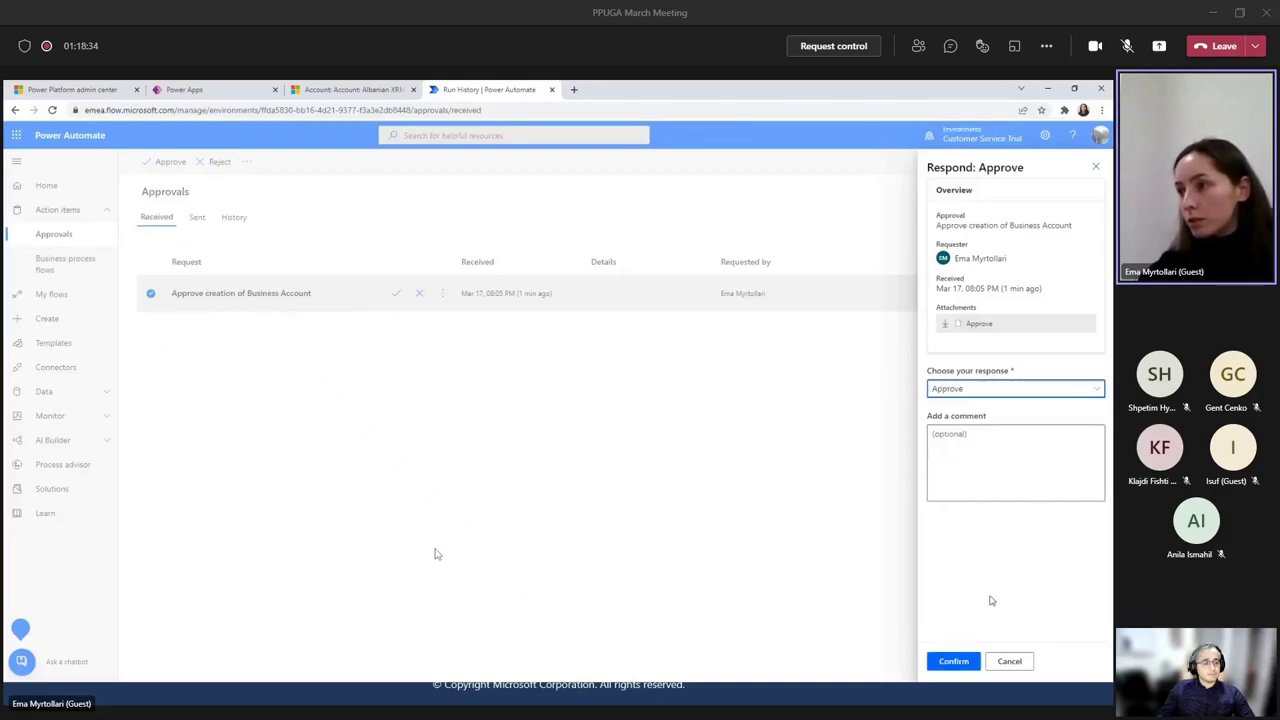
click(958, 662)
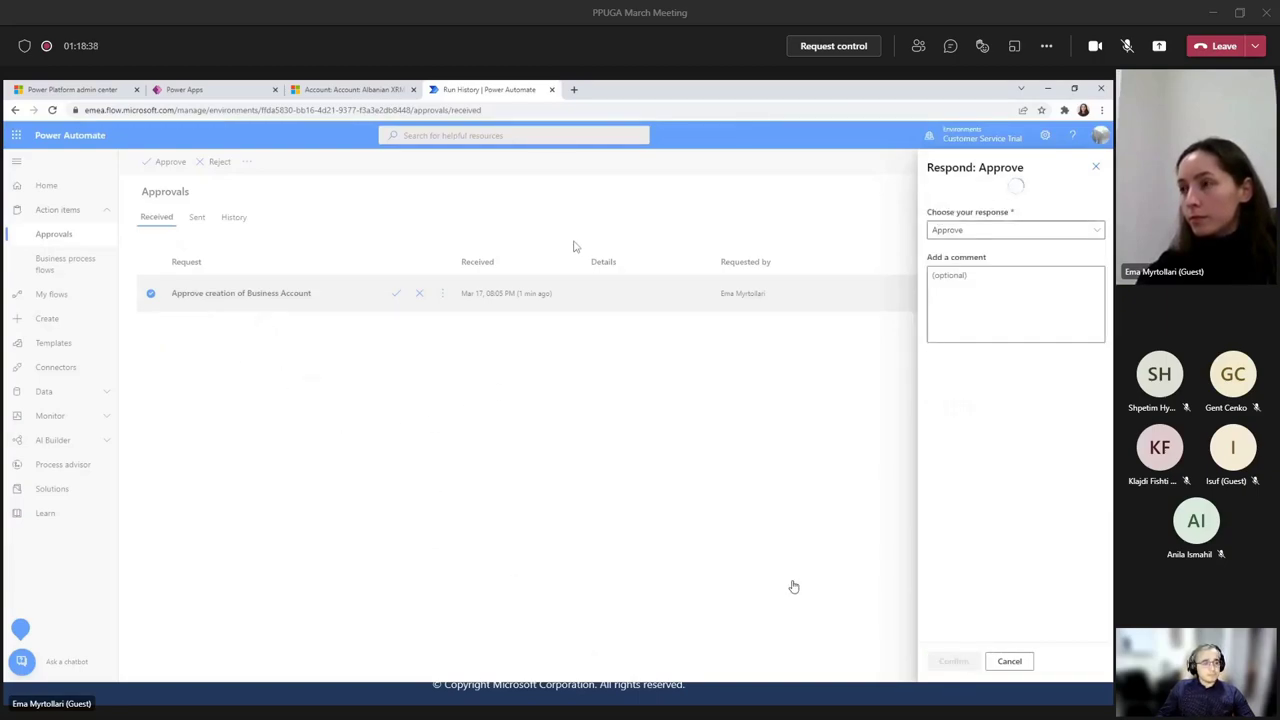
click(1095, 167)
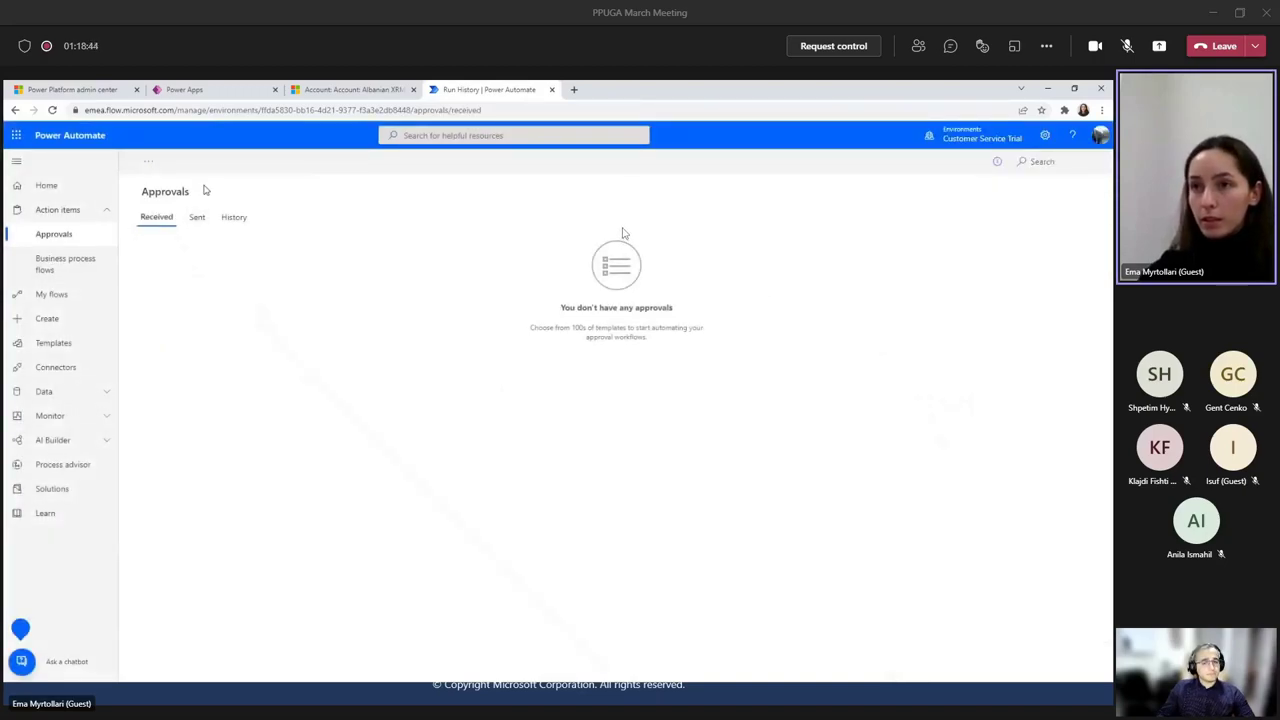
Reopen the latest run of Approval Flow - EM and expand its Condition to check the expression result and branches.
click(51, 294)
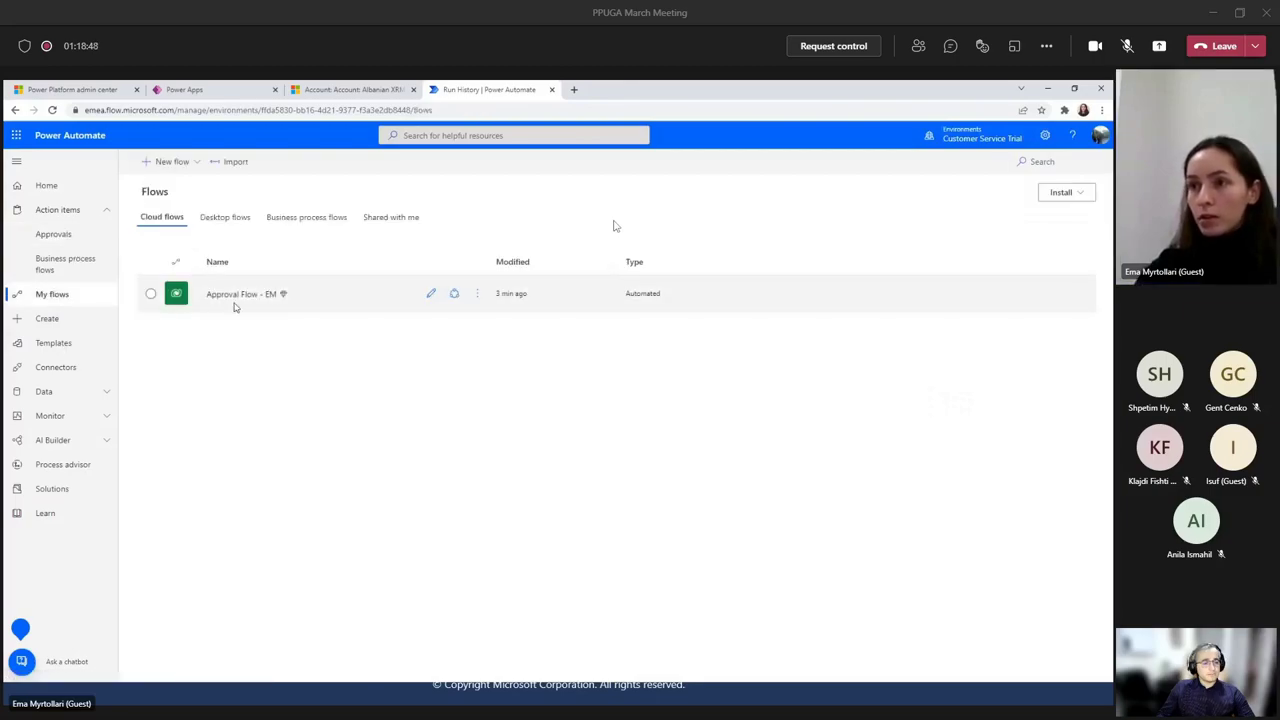
click(241, 294)
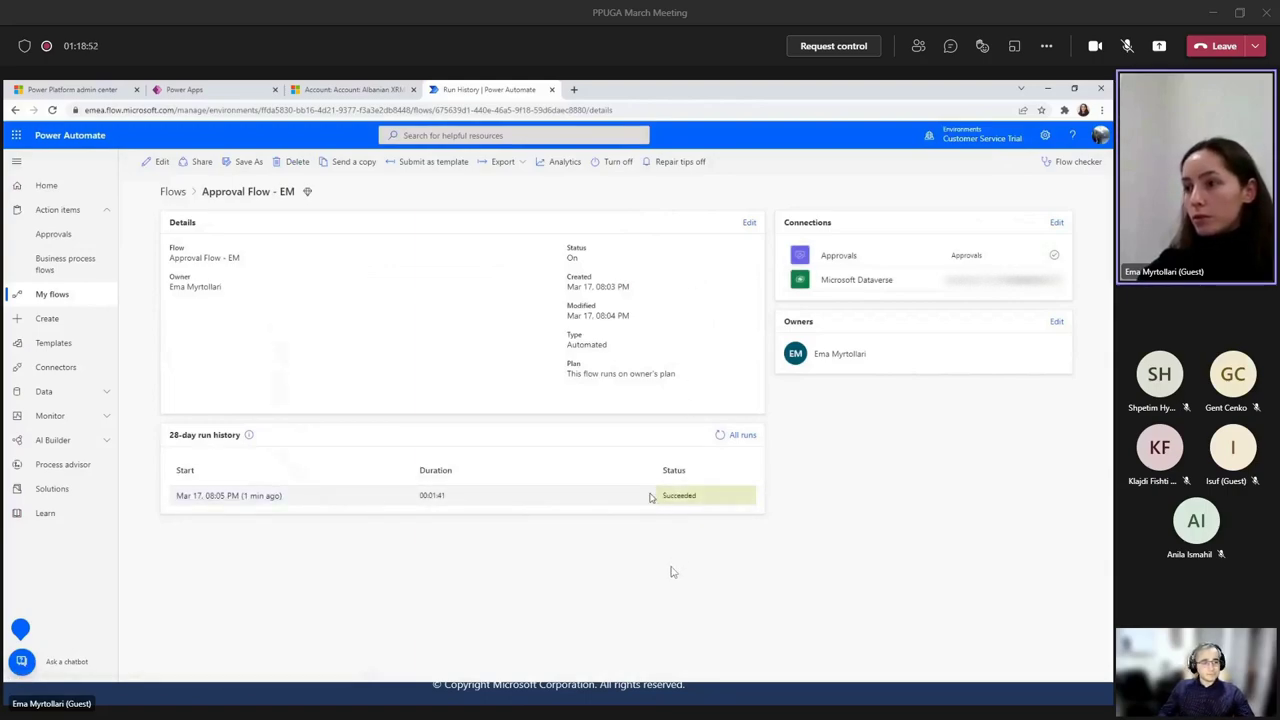
click(258, 496)
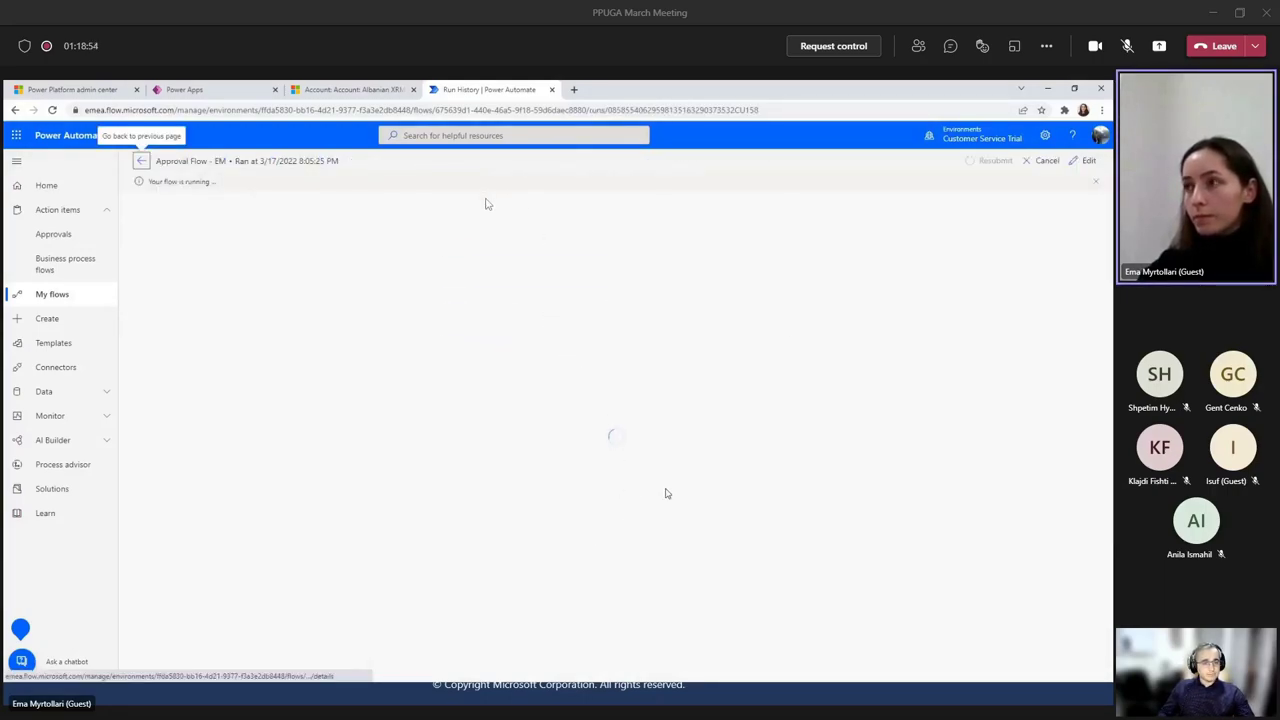
click(657, 318)
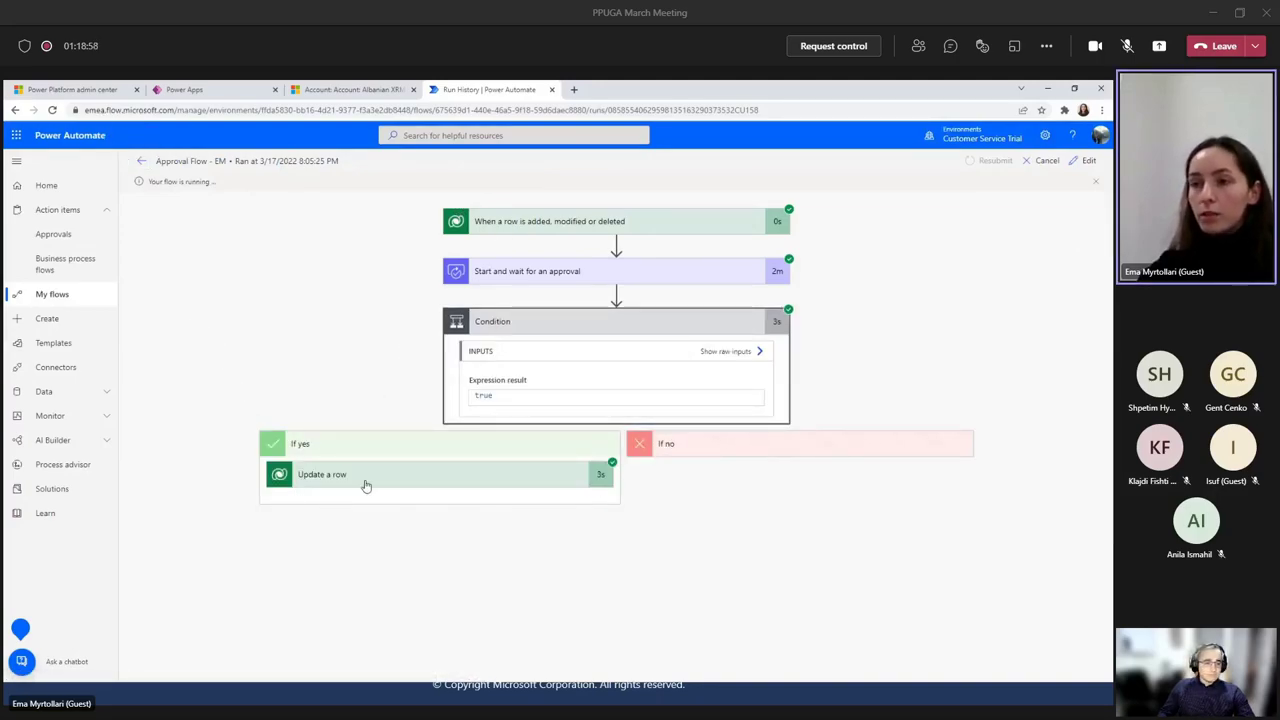
Reload the Albanian XRM account in Dynamics 365, display it in the Account form to check Approved, and return to the flow run.
click(358, 88)
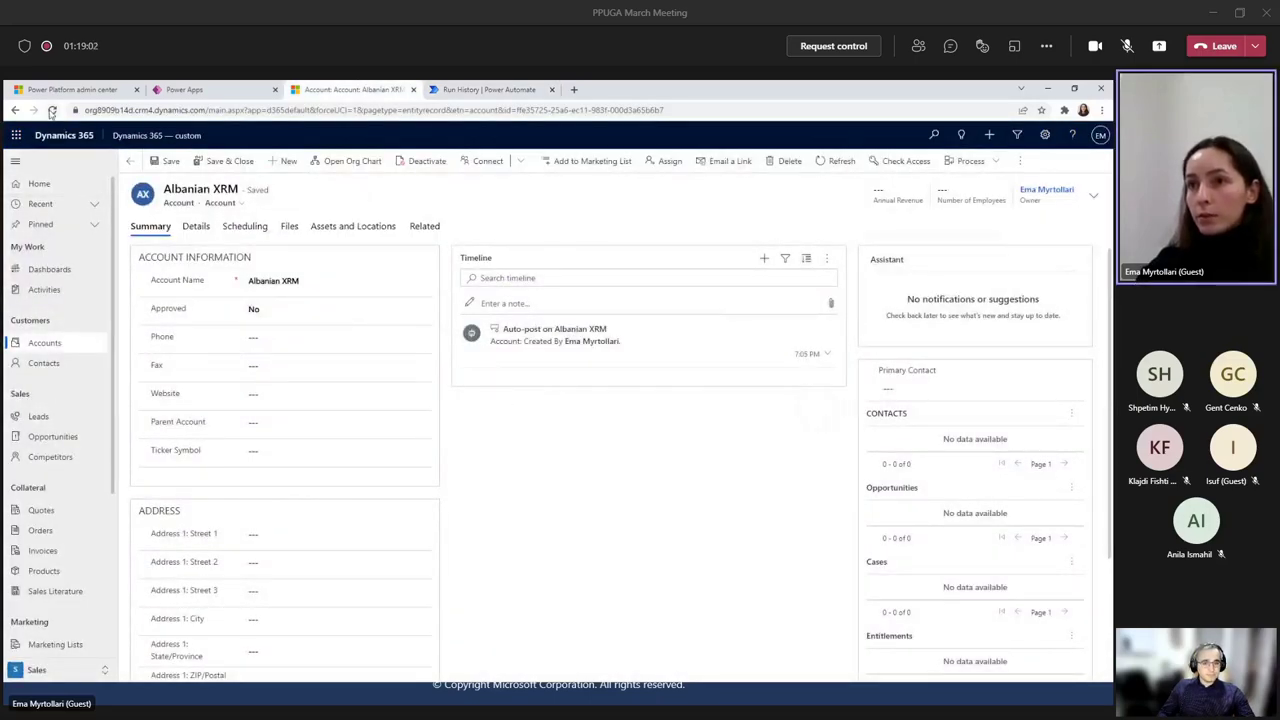
click(52, 111)
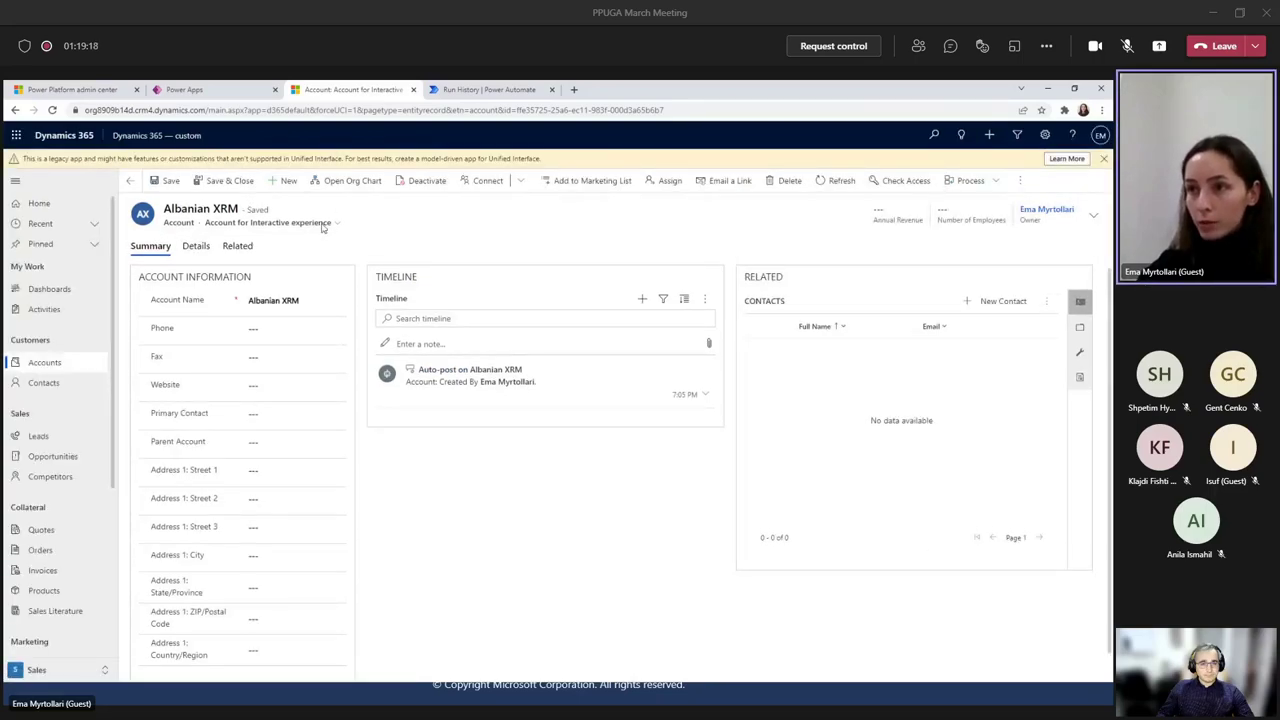
click(310, 223)
click(483, 228)
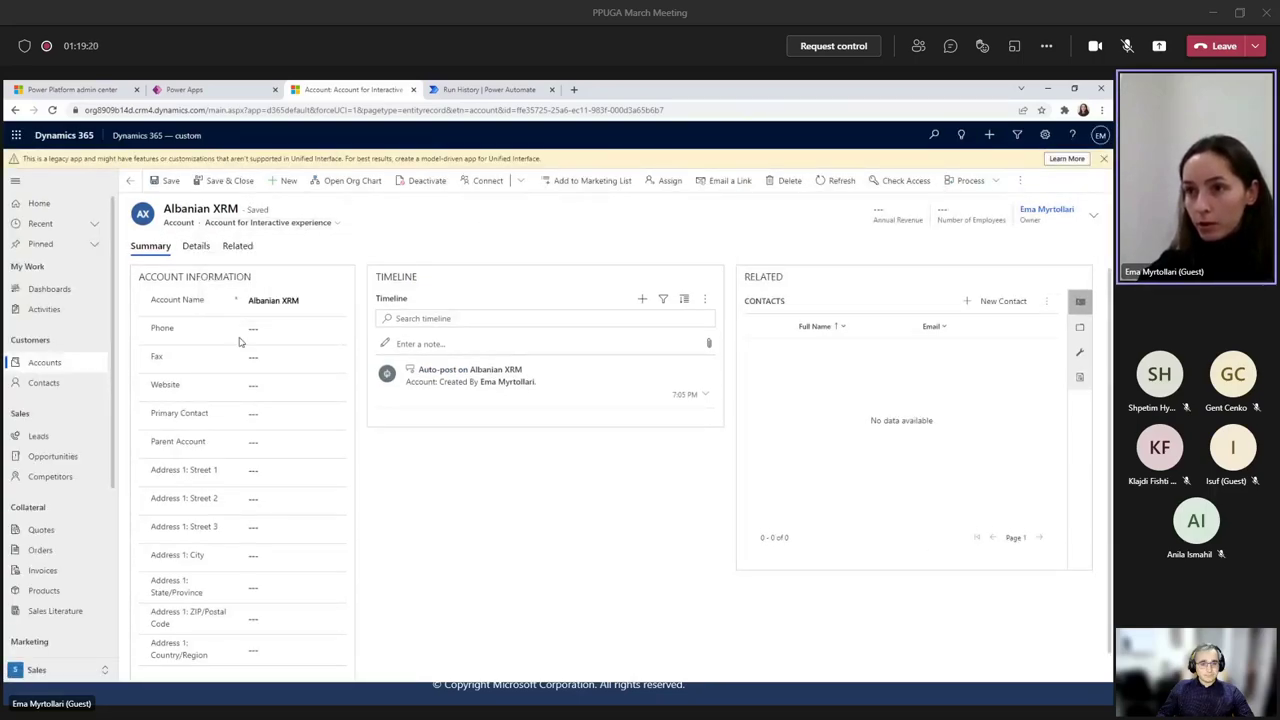
click(295, 223)
click(258, 256)
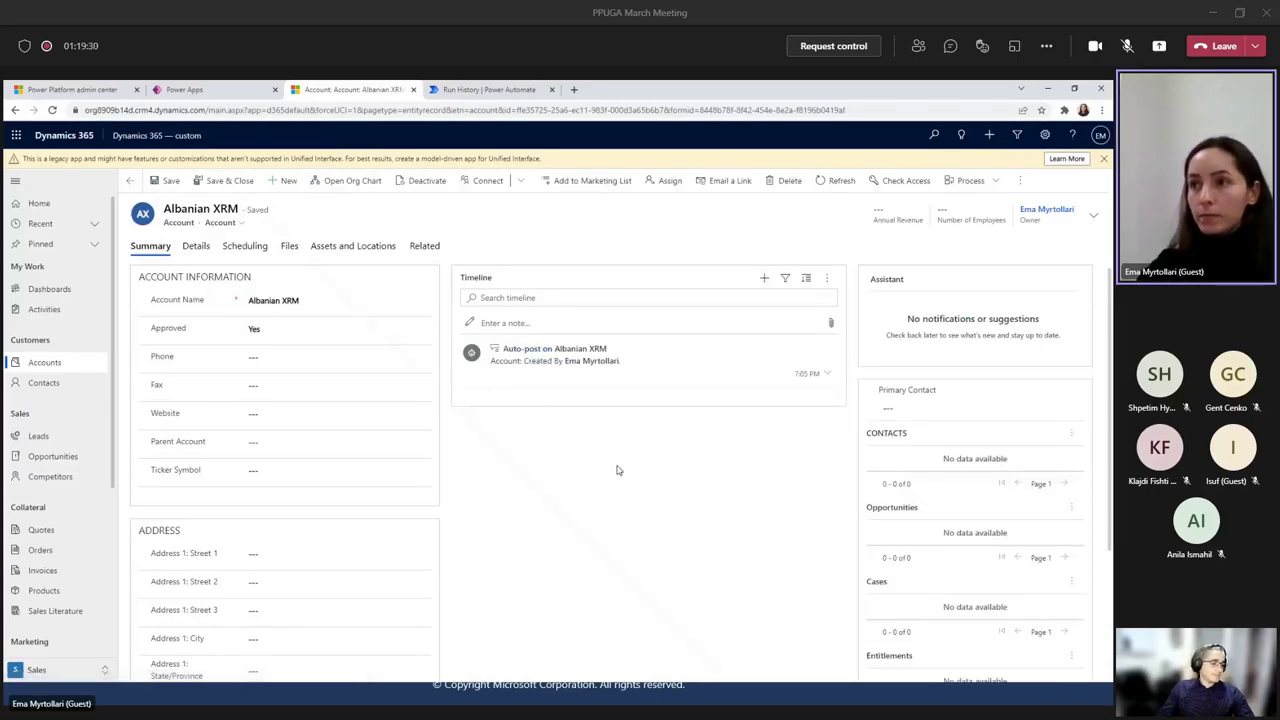
click(489, 89)
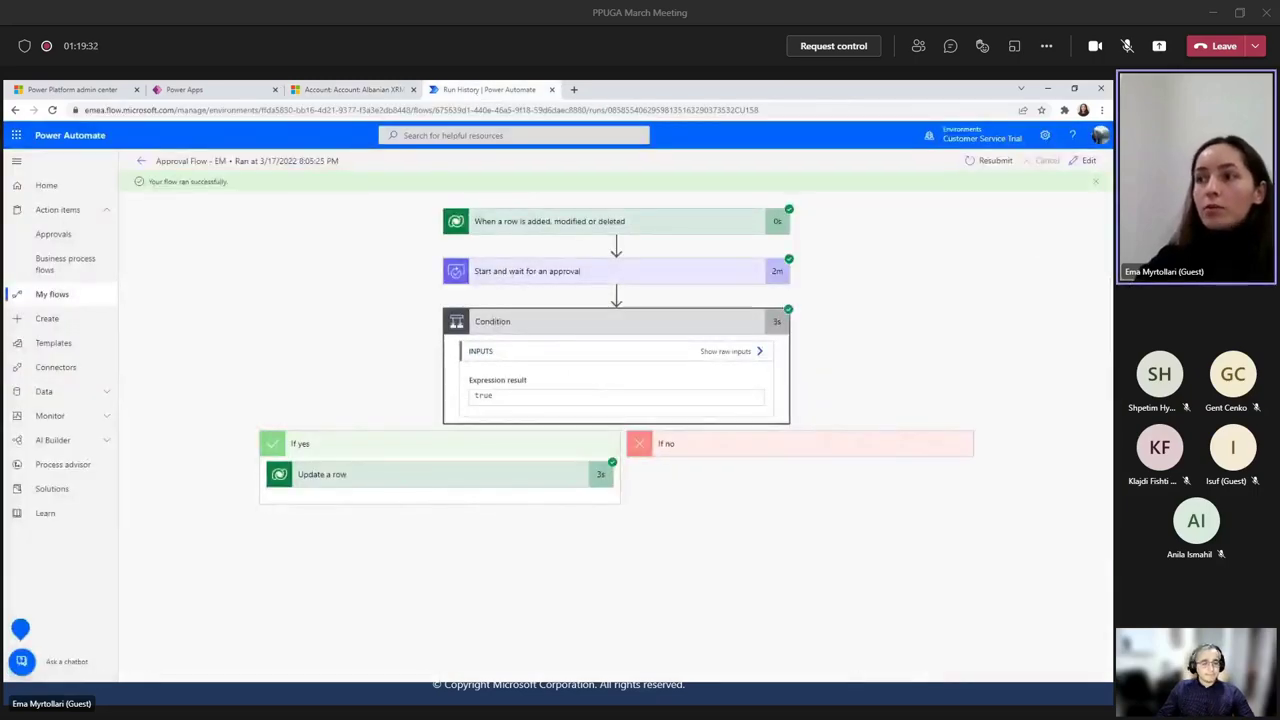